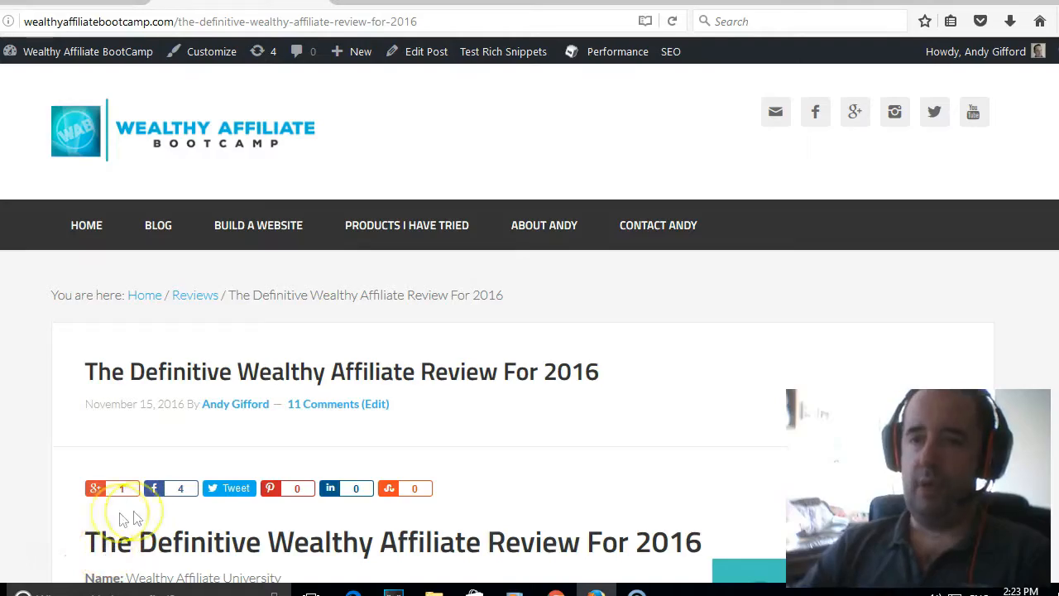
# Skim the 2016 Wealthy Affiliate review post, then switch to the Wealthy Affiliate websites tab.
pyautogui.scroll(-2, 390, 438)
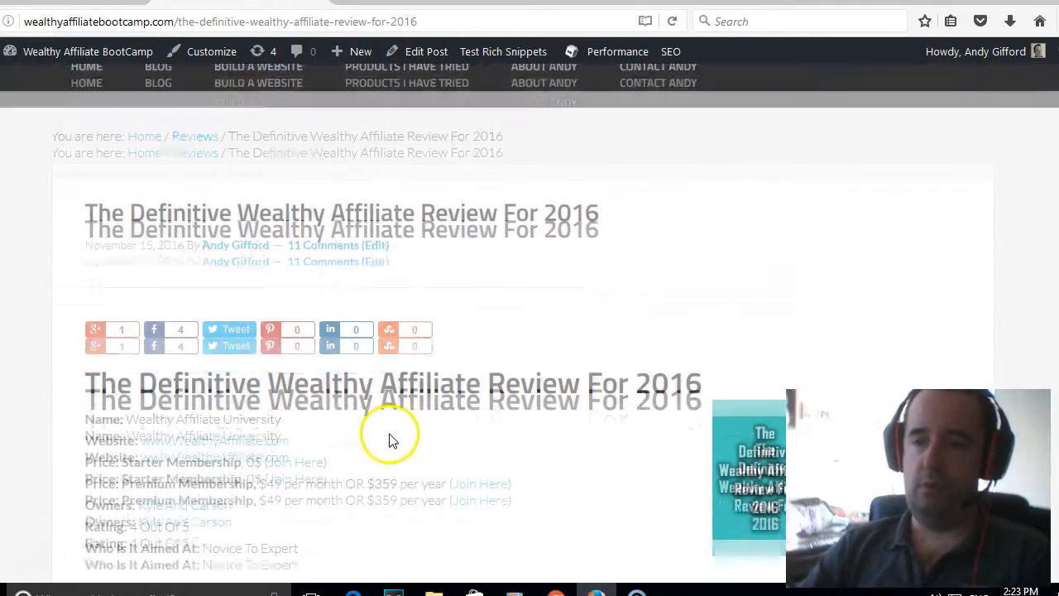
pyautogui.scroll(-13, 390, 438)
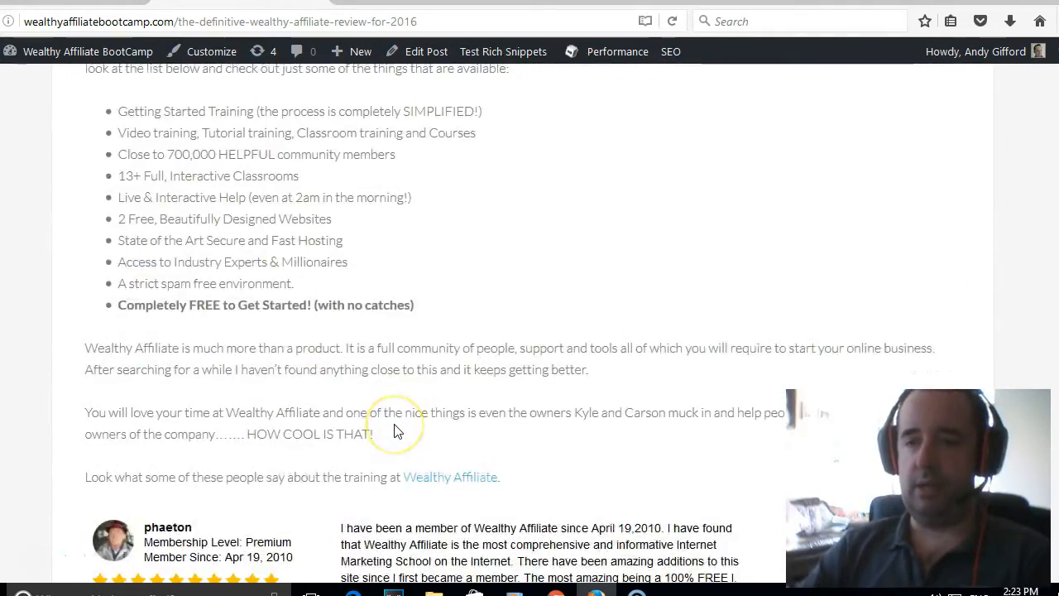
pyautogui.scroll(13, 395, 430)
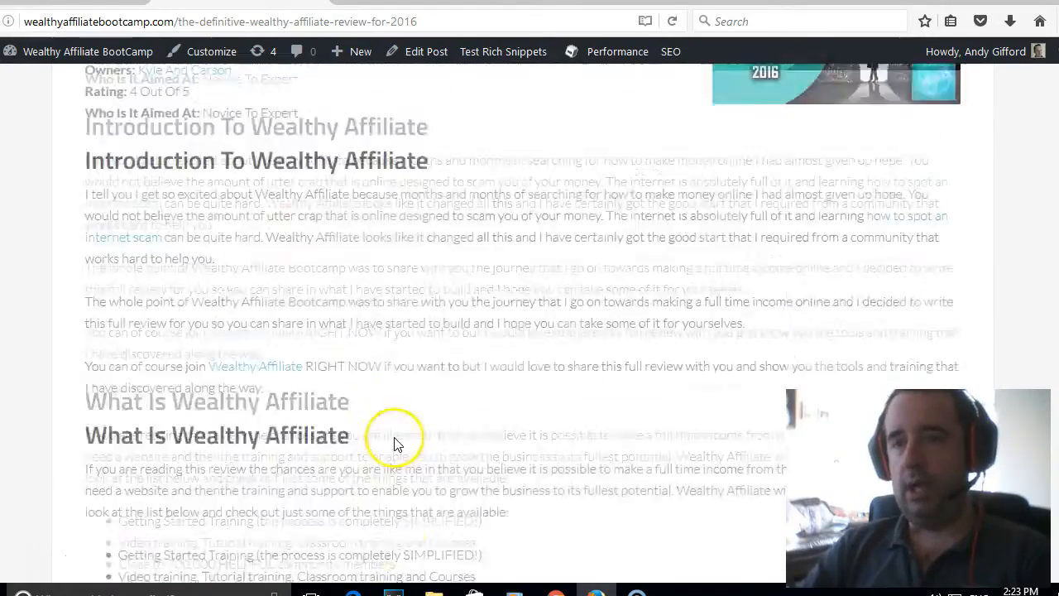
pyautogui.scroll(1, 395, 439)
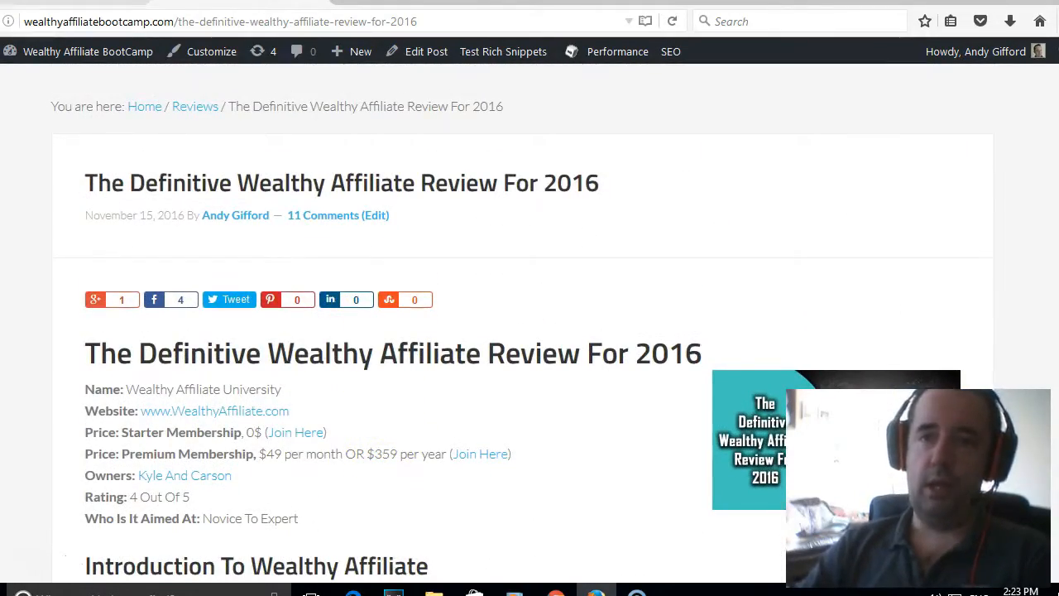
pyautogui.click(83, 2)
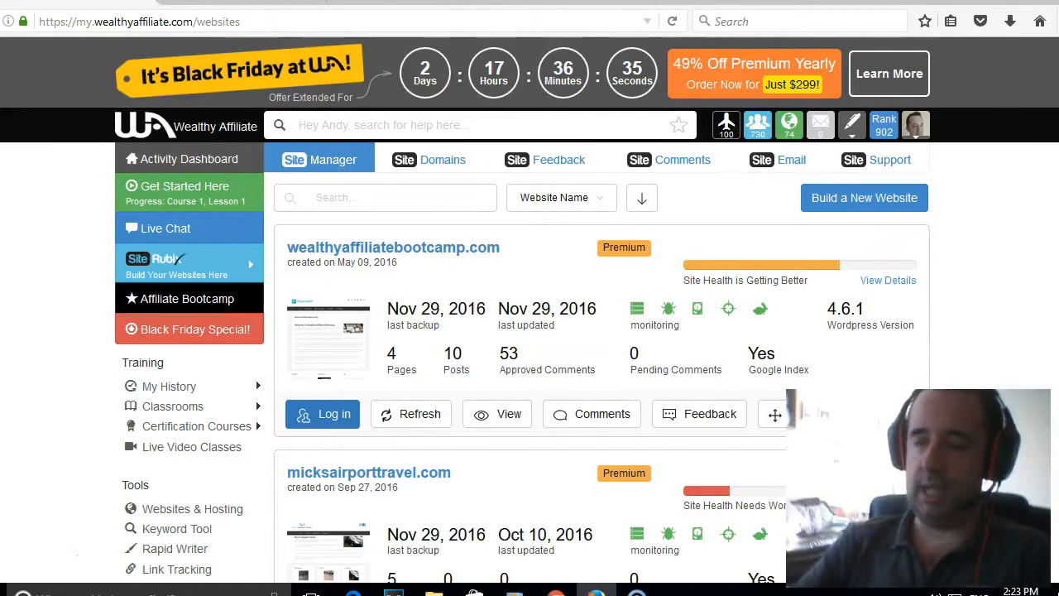
# In Site Manager, find andysairportcars.com and log into it as the admin user.
pyautogui.moveTo(177, 272)
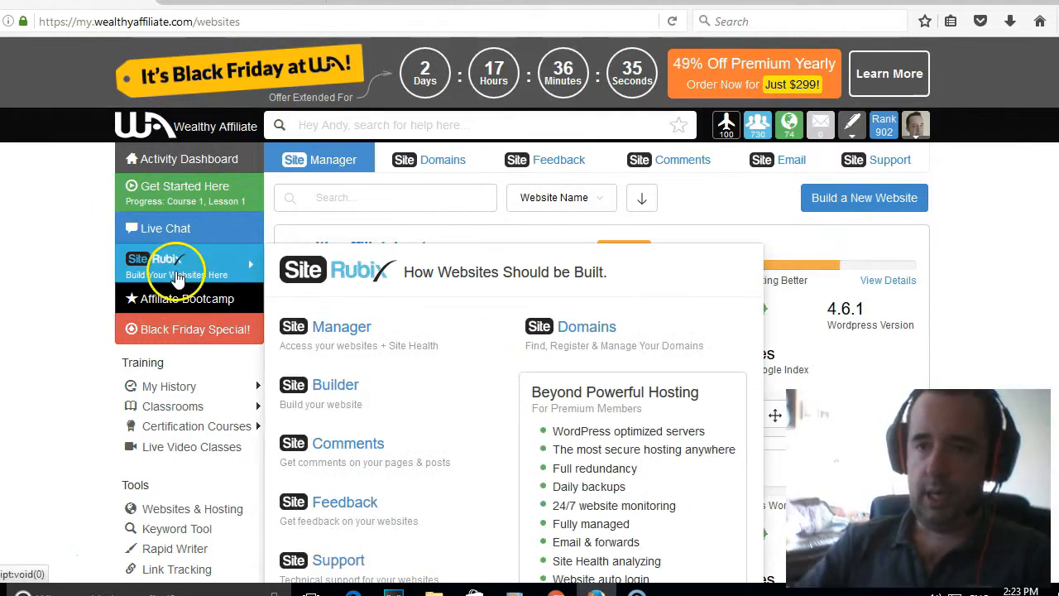
pyautogui.click(359, 341)
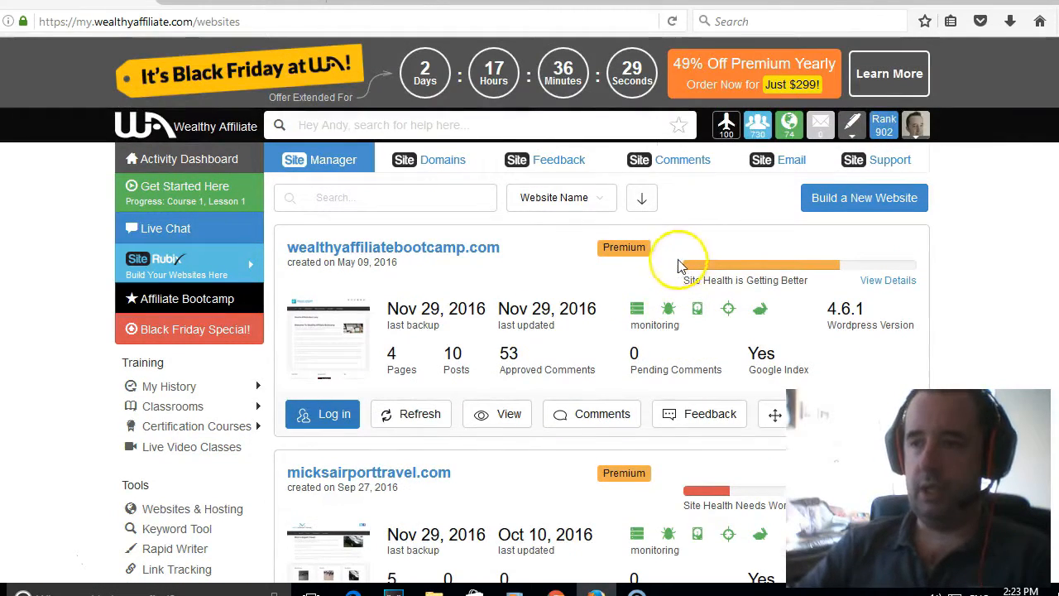
pyautogui.scroll(-4, 608, 273)
pyautogui.scroll(-5, 608, 273)
pyautogui.scroll(-3, 608, 266)
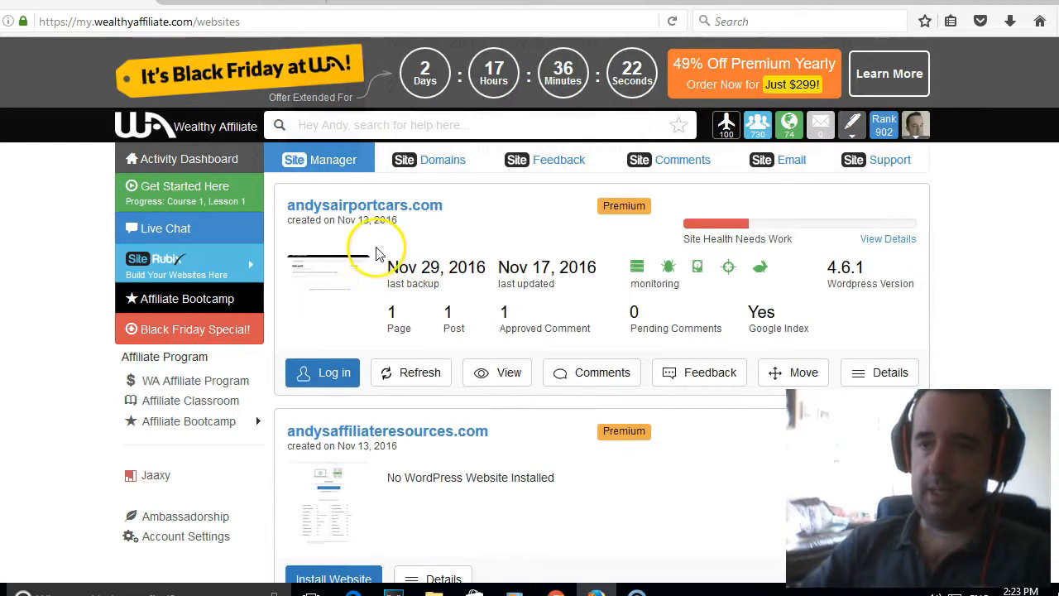
pyautogui.click(344, 387)
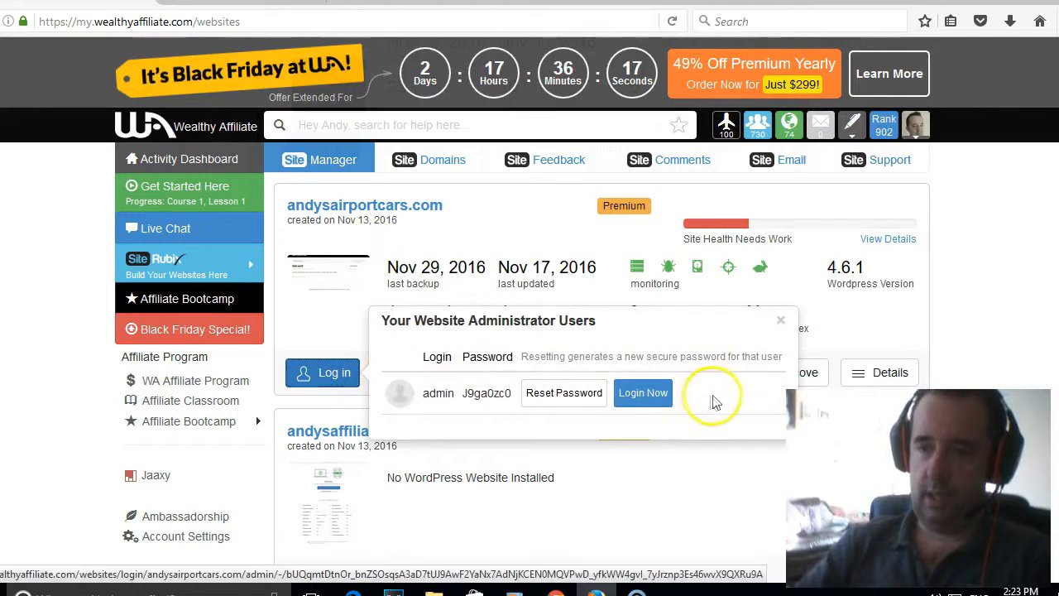
pyautogui.click(639, 396)
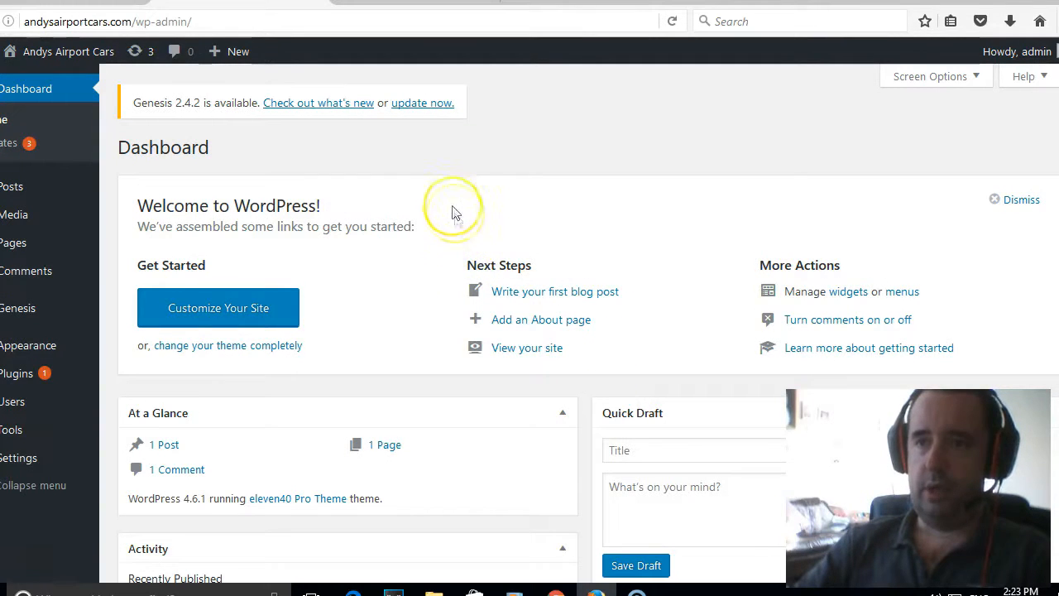
pyautogui.moveTo(58, 50)
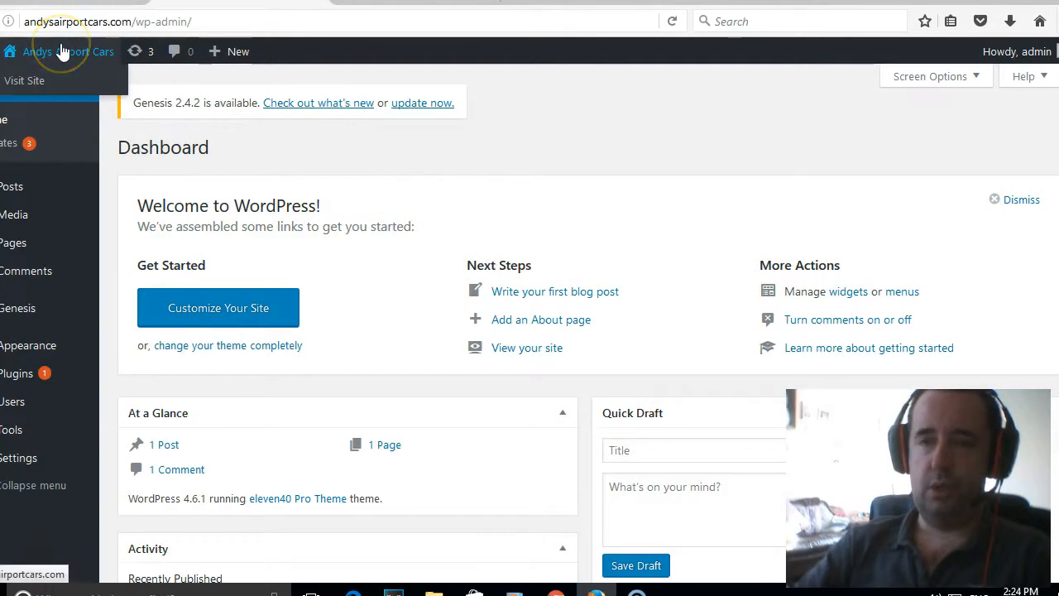
pyautogui.click(35, 81)
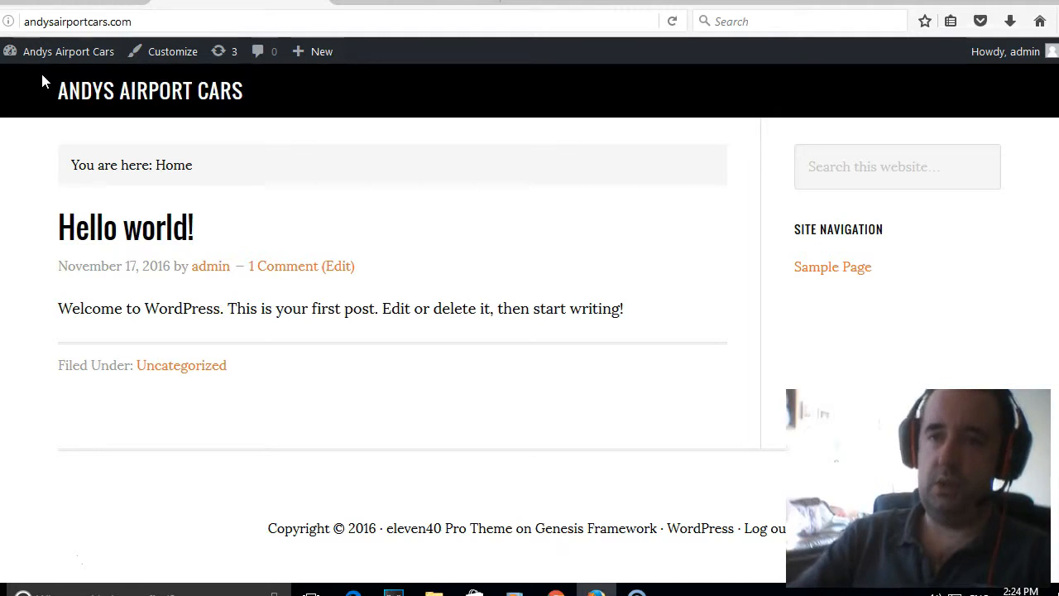
pyautogui.moveTo(50, 52)
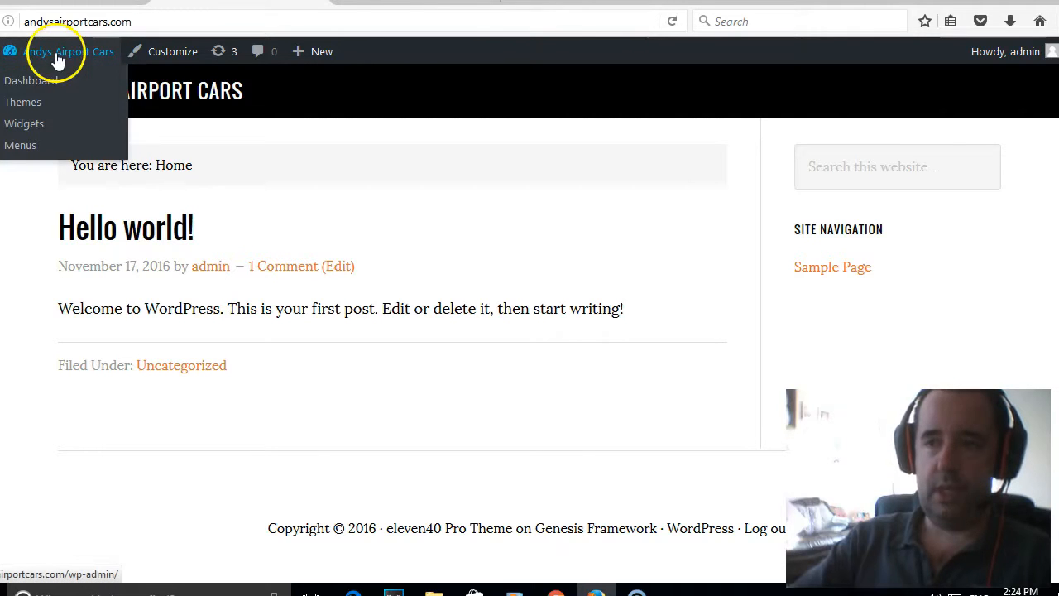
pyautogui.click(28, 82)
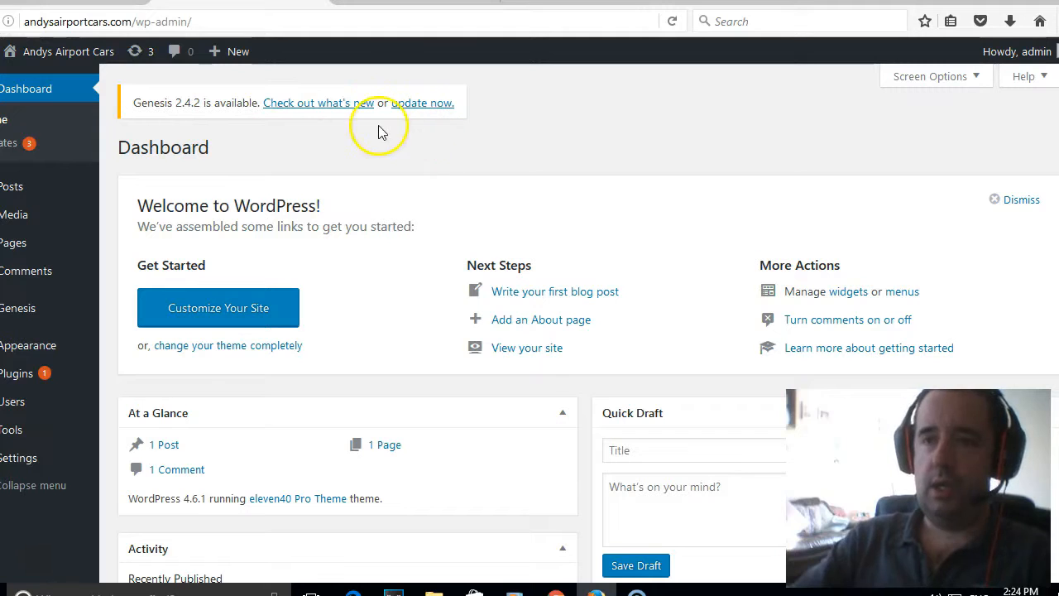
# Update and complete the Genesis theme upgrade to 2.4.2, then go to Posts.
pyautogui.click(434, 106)
pyautogui.click(729, 276)
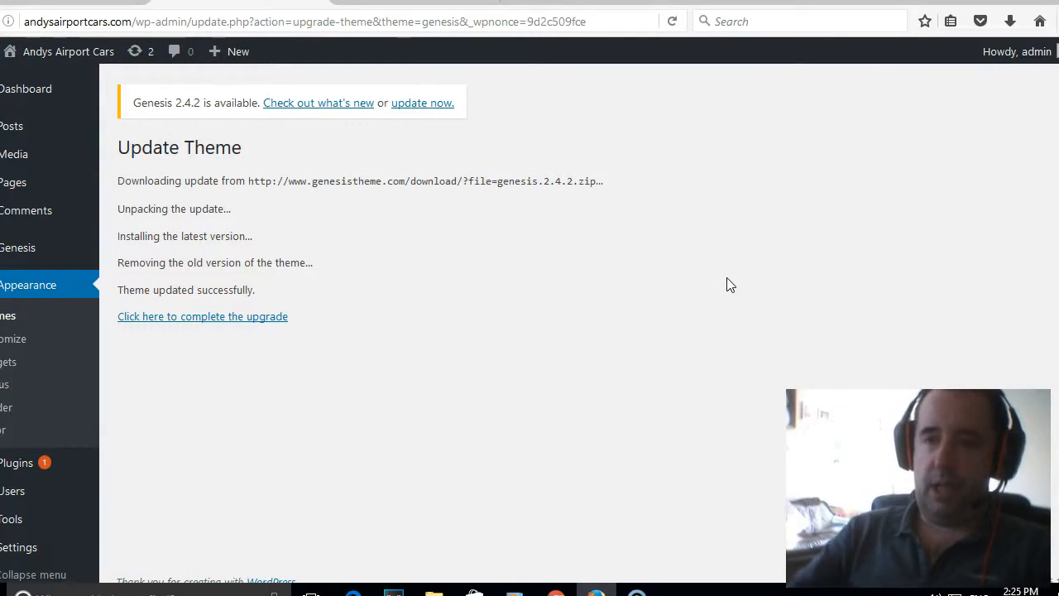
pyautogui.click(255, 318)
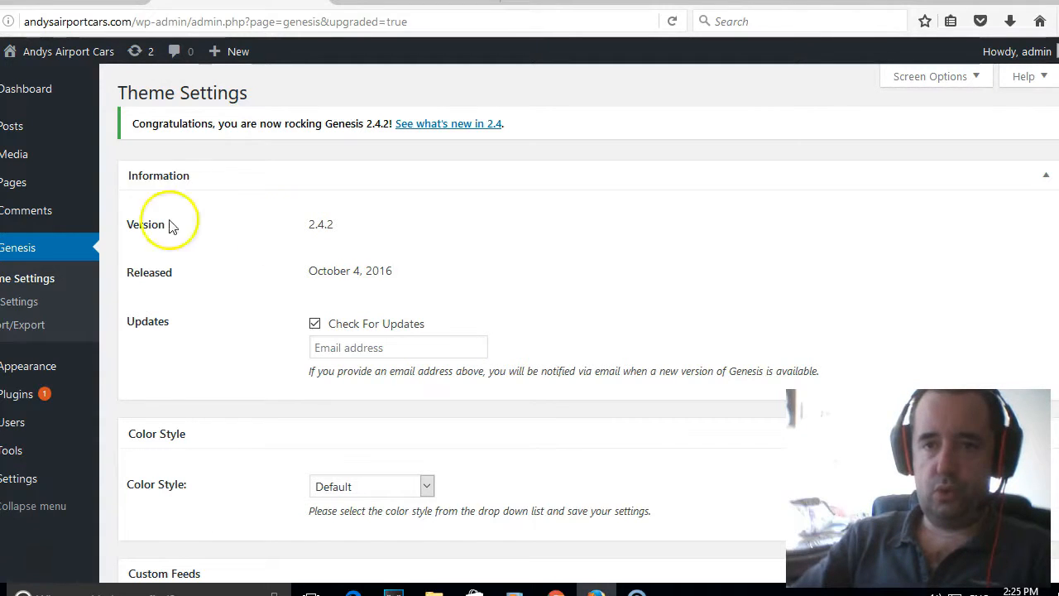
pyautogui.click(20, 128)
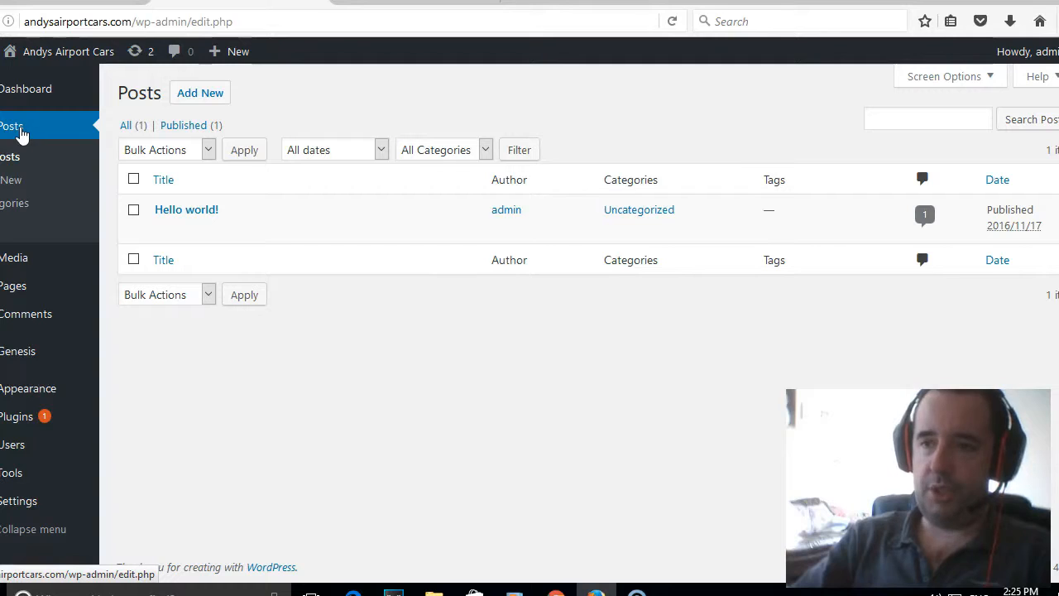
# Trash the Hello world! post and delete it permanently from the Trash.
pyautogui.click(23, 143)
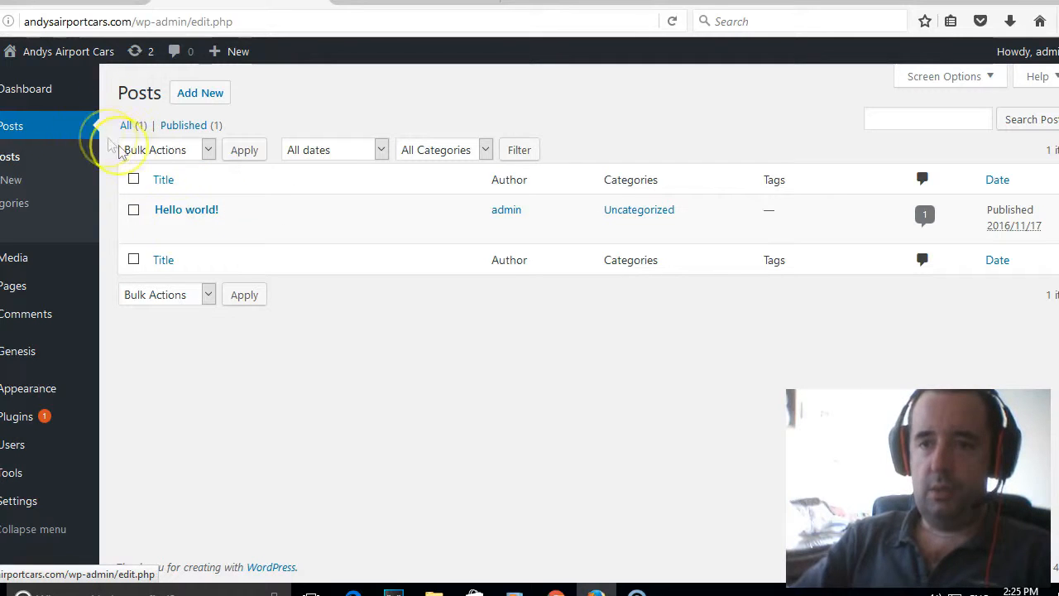
pyautogui.moveTo(191, 238)
pyautogui.click(256, 232)
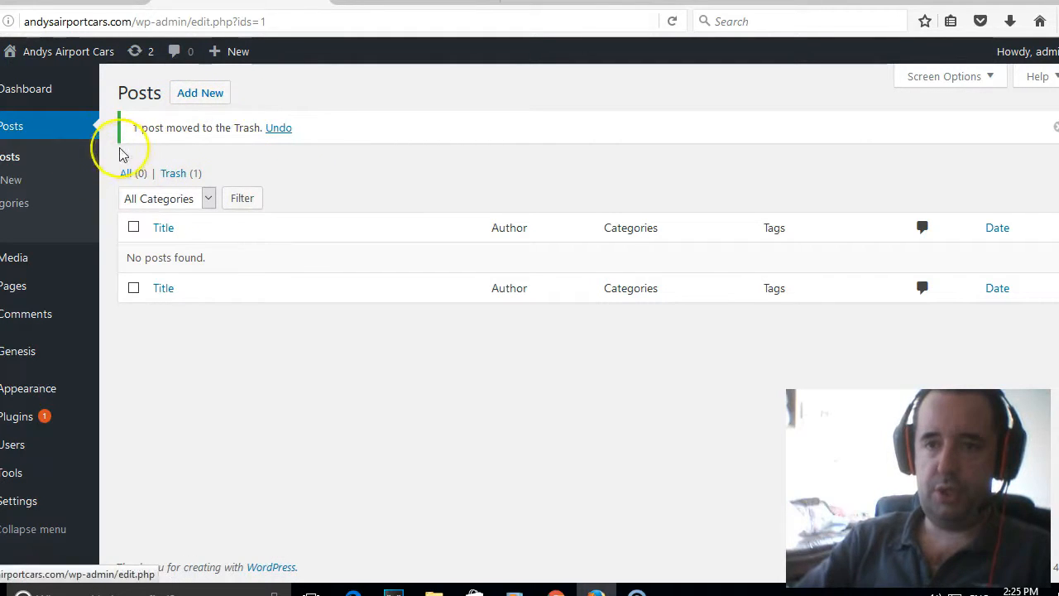
pyautogui.click(175, 173)
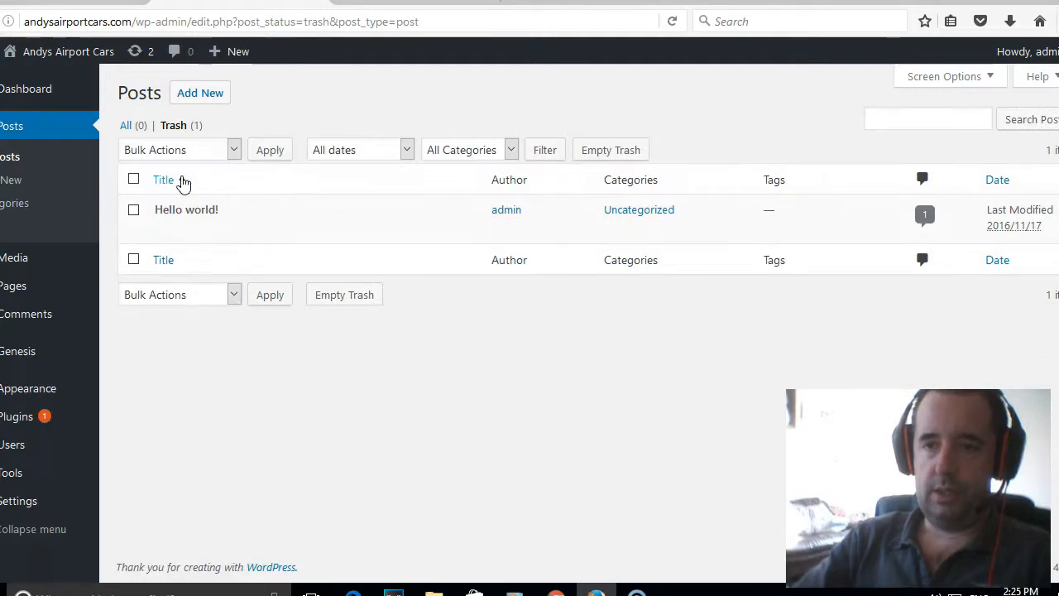
pyautogui.click(267, 234)
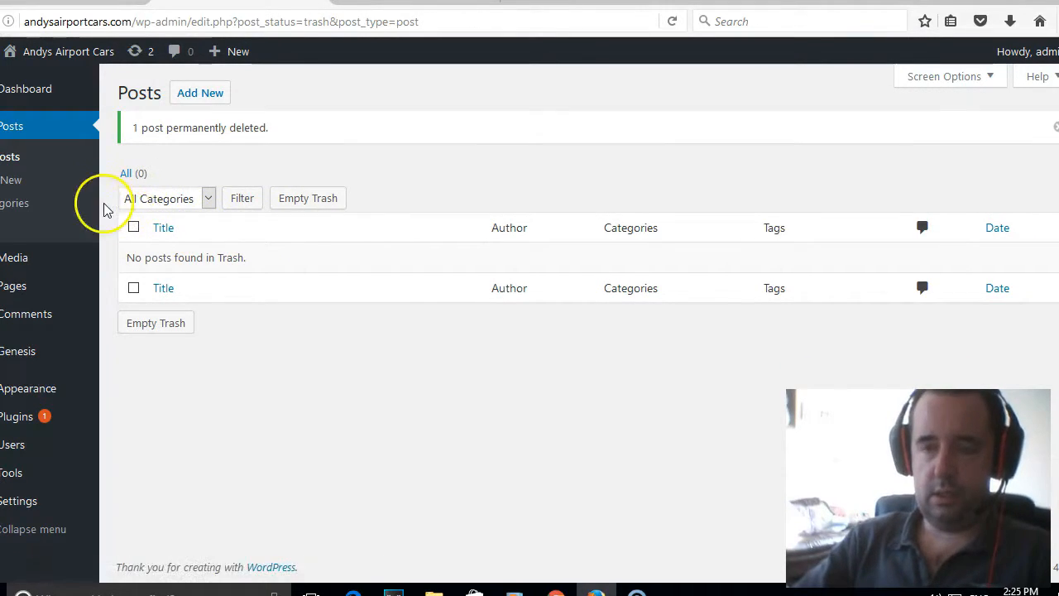
pyautogui.click(15, 207)
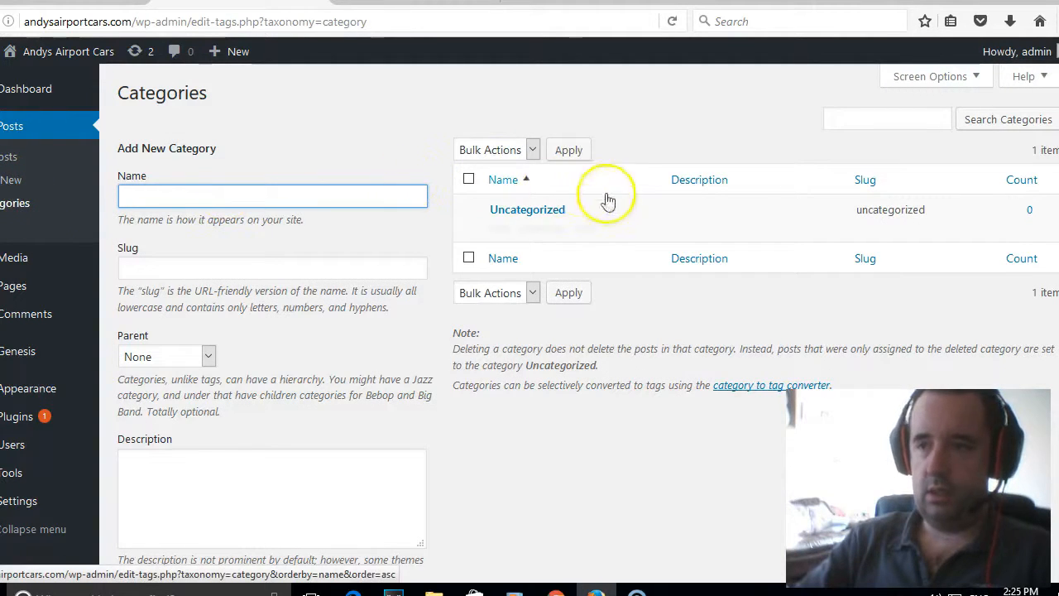
# Rename the Uncategorized category to 'Airport Travel Thanet'.
pyautogui.click(498, 229)
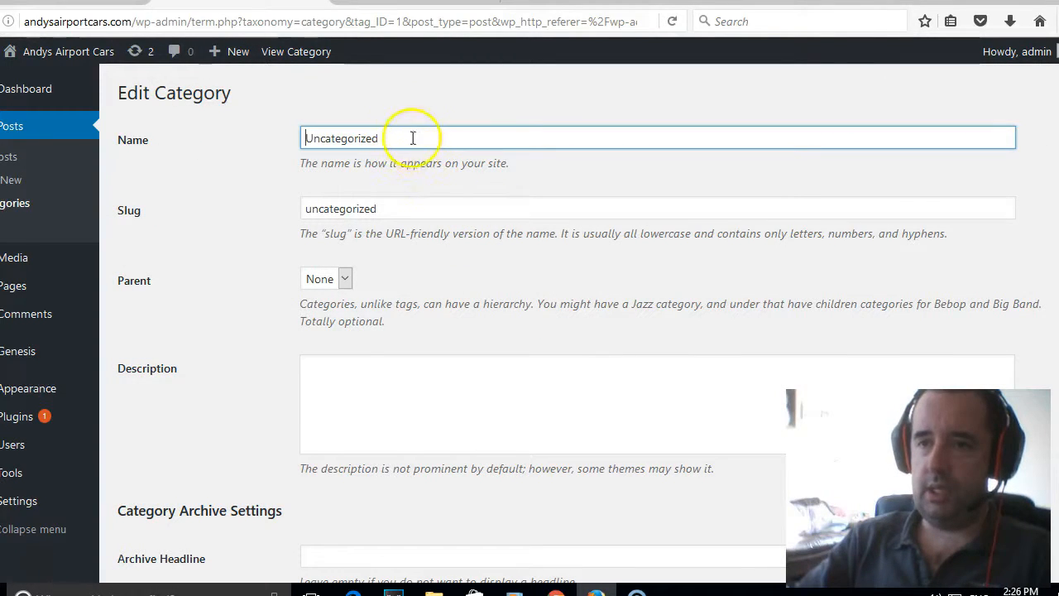
pyautogui.moveTo(466, 135); pyautogui.dragTo(172, 139)
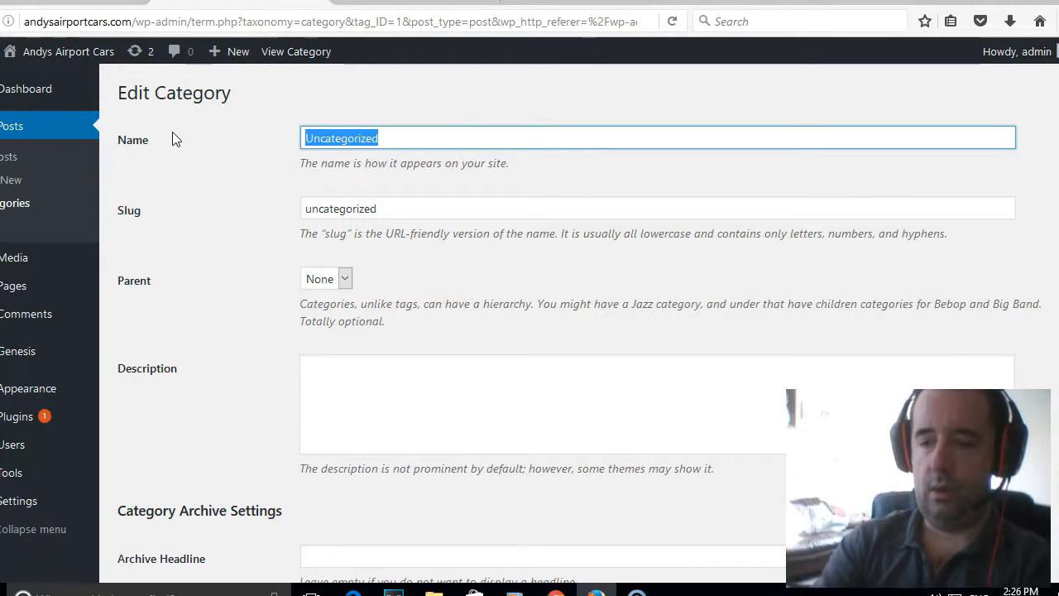
pyautogui.write('airport travel')
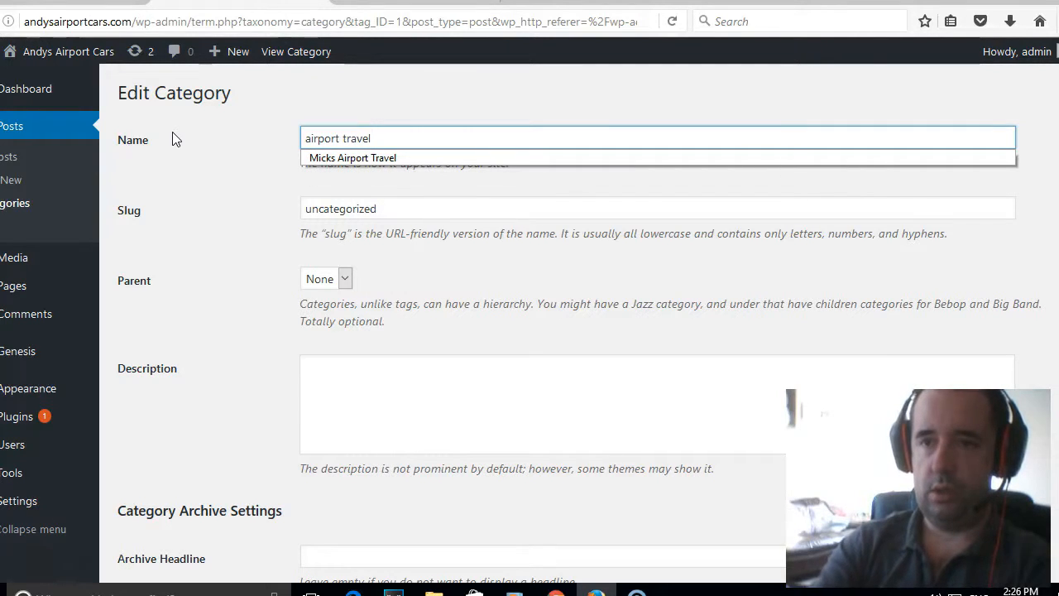
pyautogui.write(' thanet')
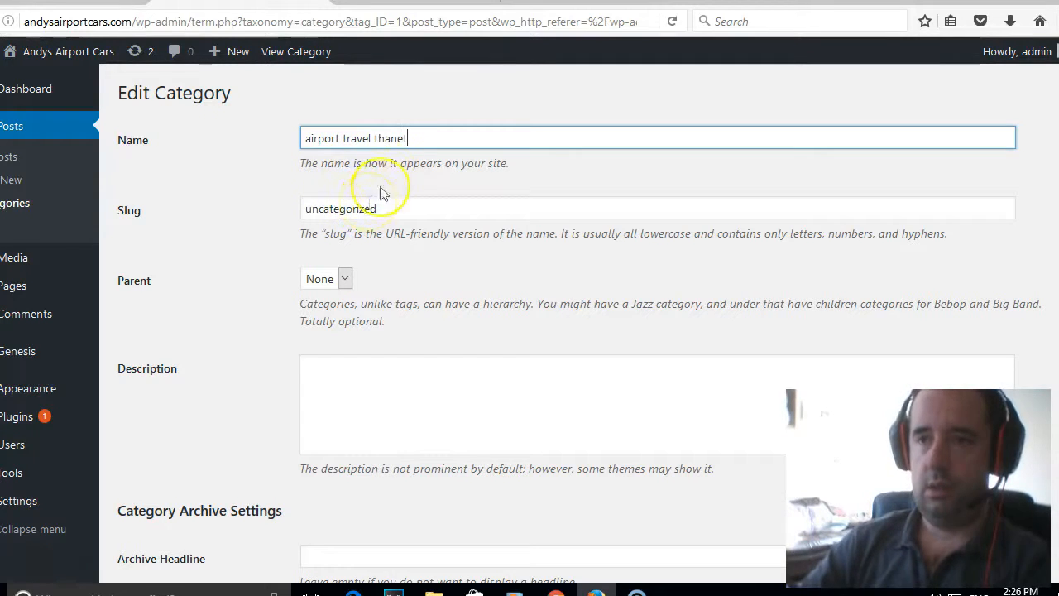
pyautogui.click(302, 138)
pyautogui.press('Delete')
pyautogui.write('A')
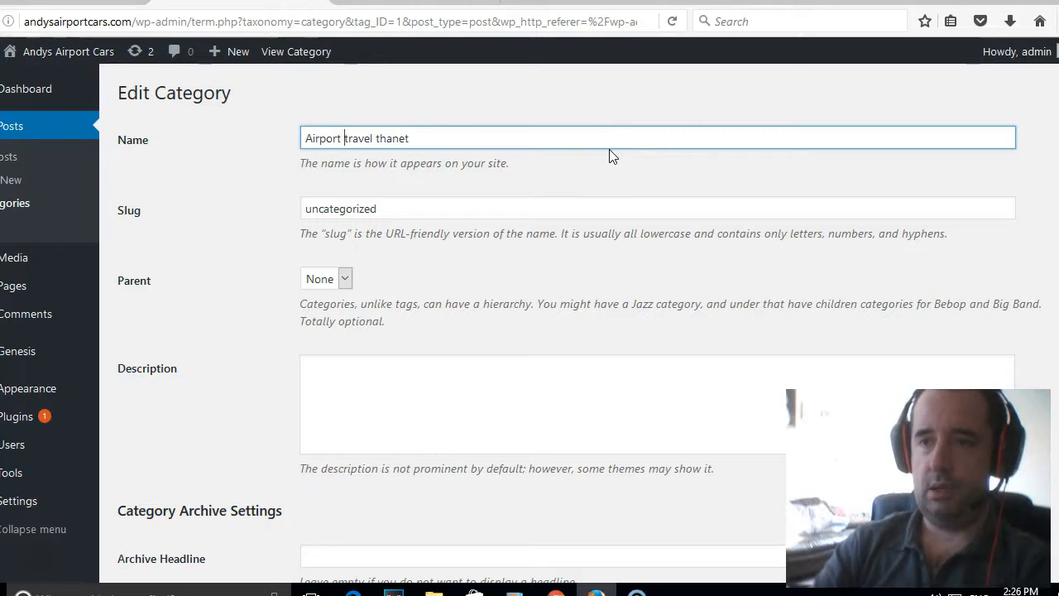
pyautogui.press('Delete')
pyautogui.write('T')
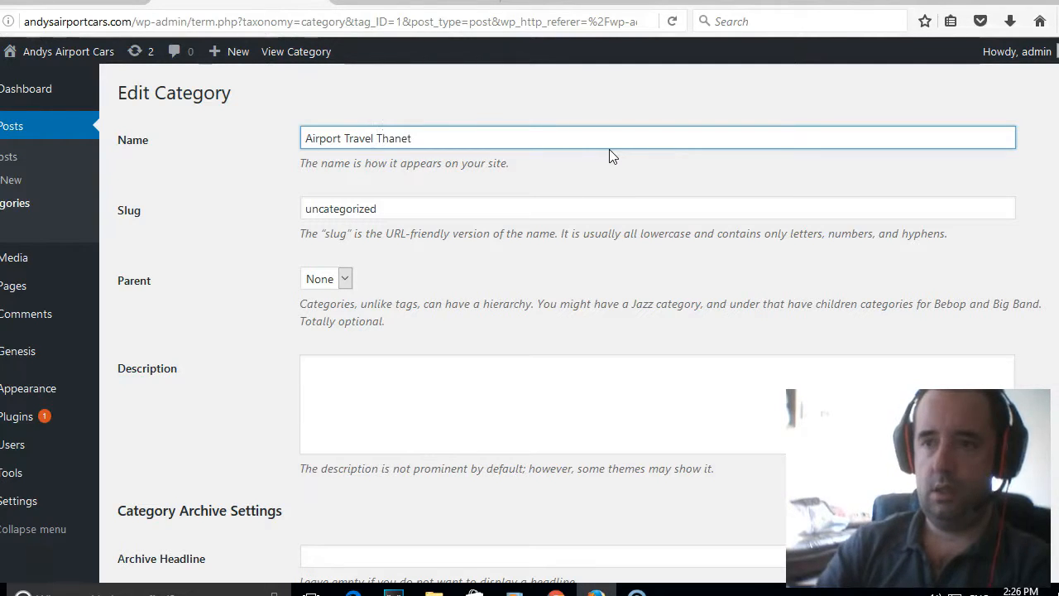
# Set the category slug to airport-travel-thanet and save the updated category.
pyautogui.moveTo(393, 209); pyautogui.dragTo(237, 201)
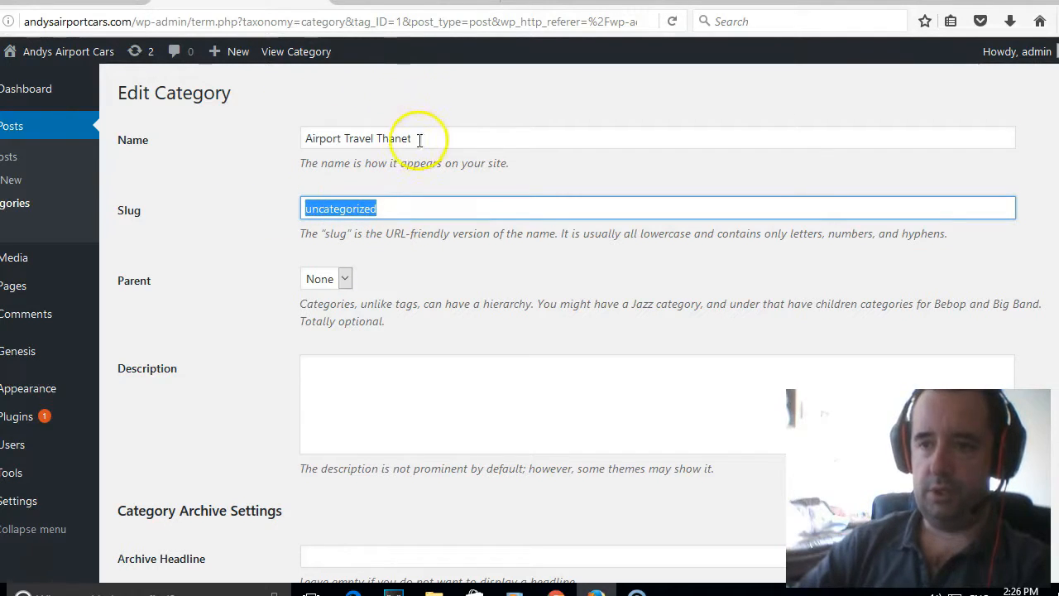
pyautogui.moveTo(418, 139); pyautogui.dragTo(187, 135)
pyautogui.hotkey('ctrl', 'c')
pyautogui.moveTo(396, 213); pyautogui.dragTo(189, 208)
pyautogui.hotkey('ctrl', 'v')
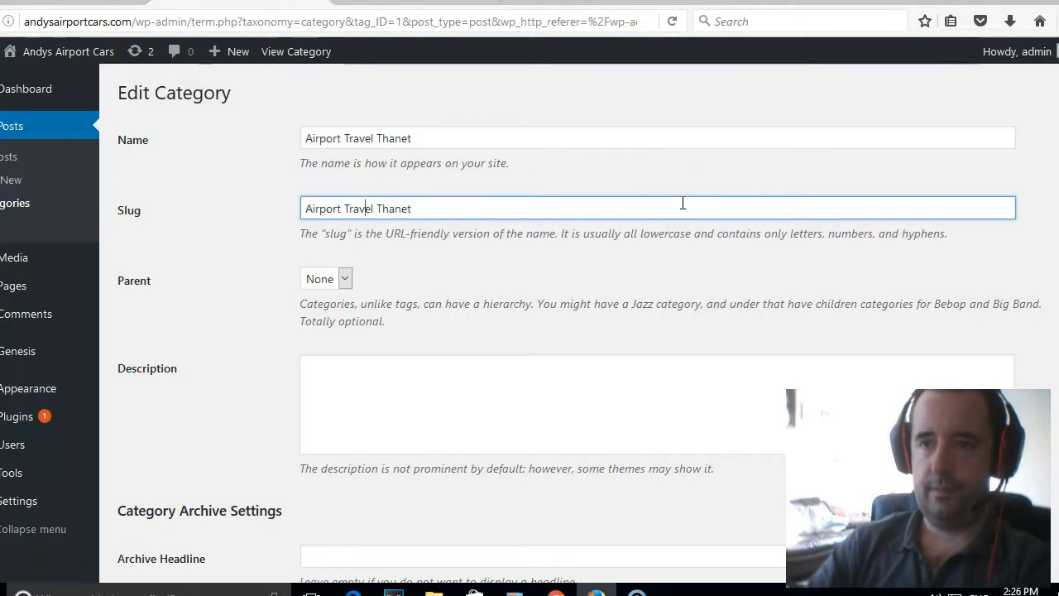
pyautogui.press('Delete')
pyautogui.write('-')
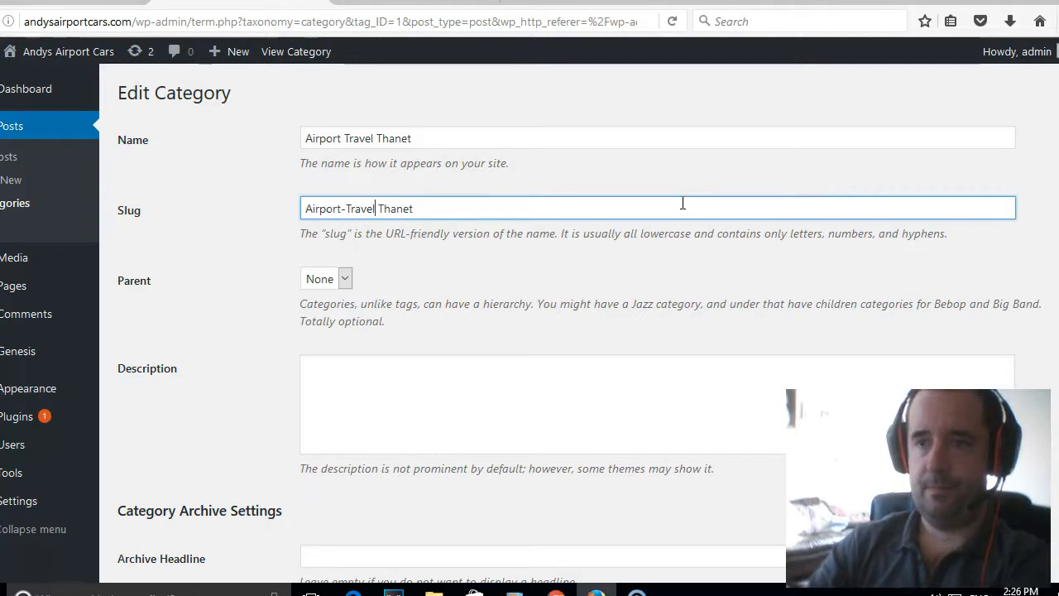
pyautogui.scroll(-10, 530, 264)
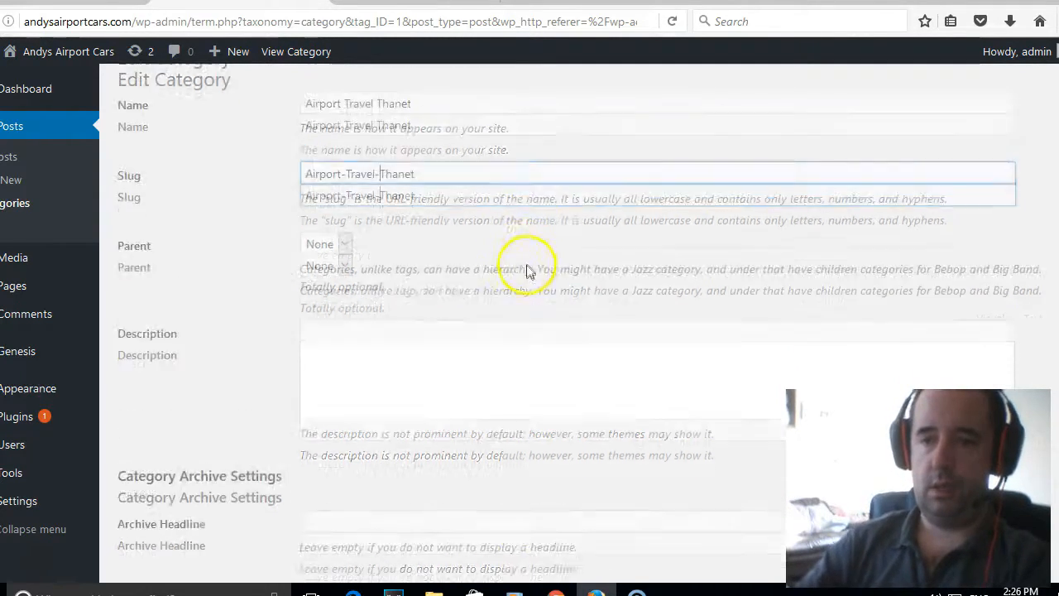
pyautogui.scroll(-5, 532, 273)
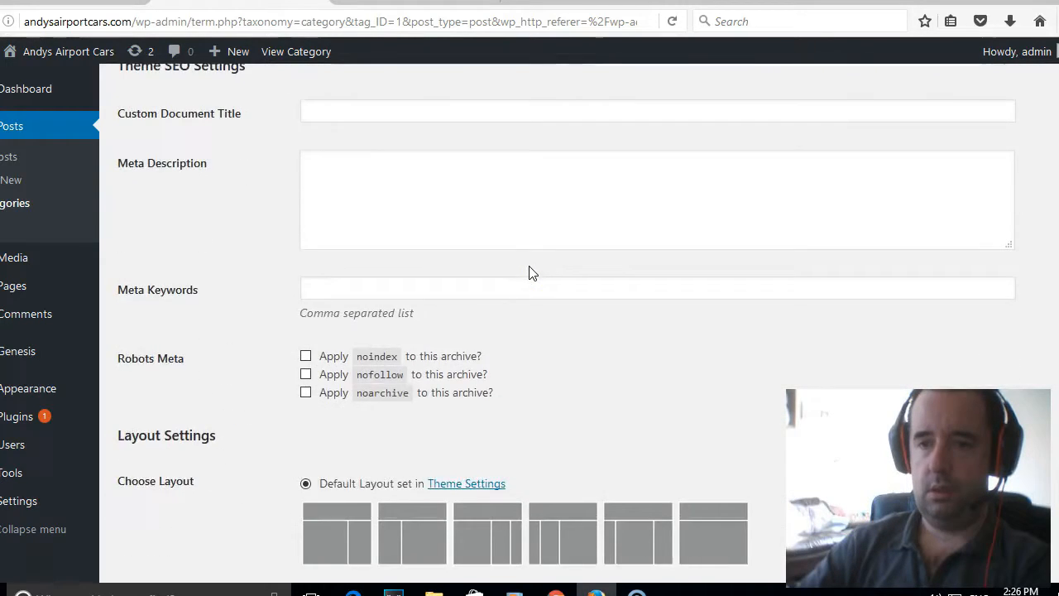
pyautogui.scroll(3, 532, 273)
pyautogui.scroll(12, 530, 266)
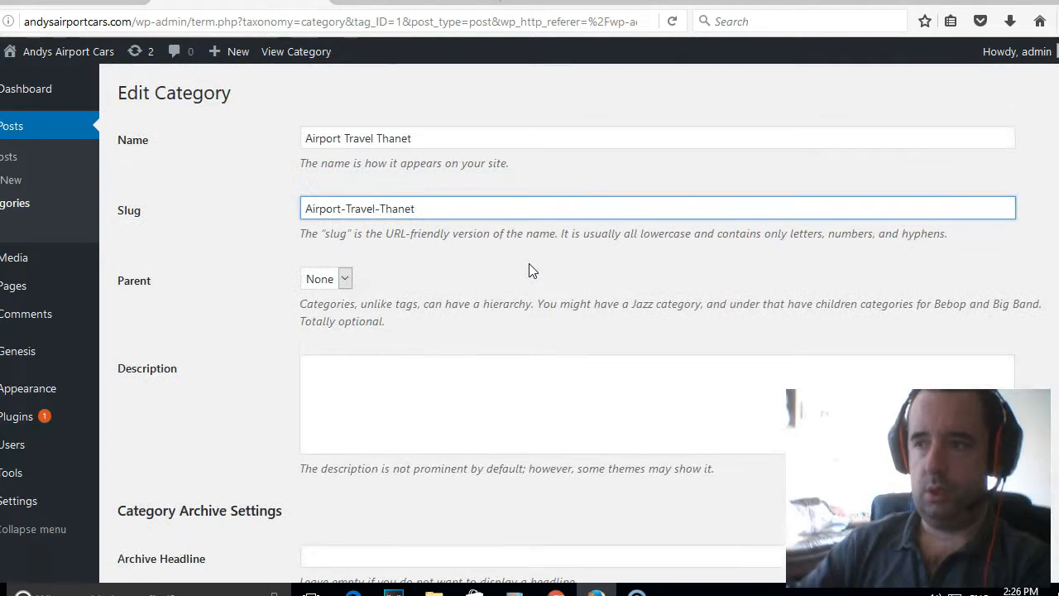
pyautogui.click(535, 134)
pyautogui.scroll(-10, 506, 167)
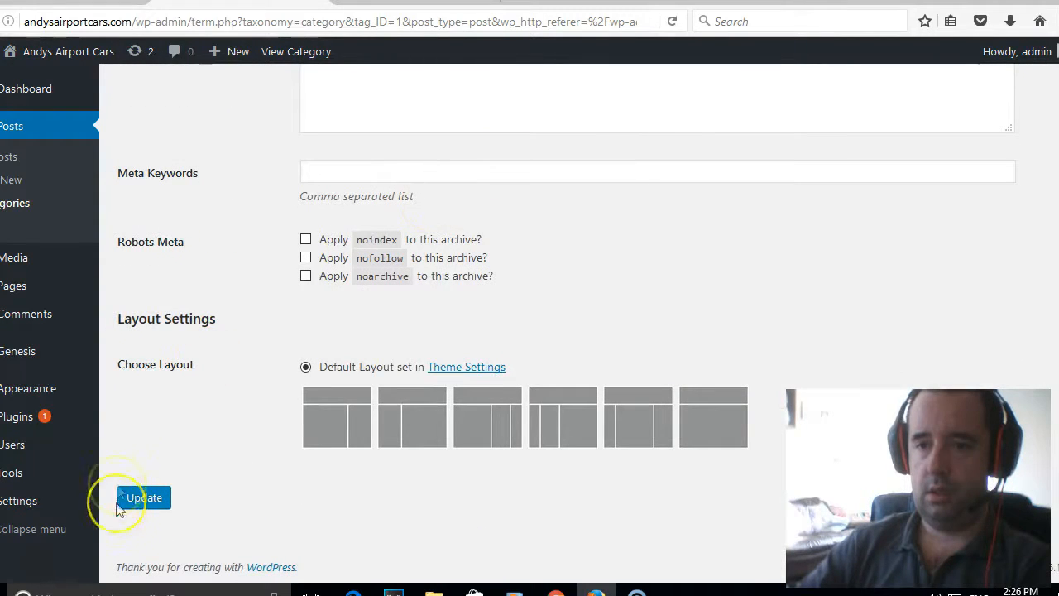
pyautogui.click(144, 498)
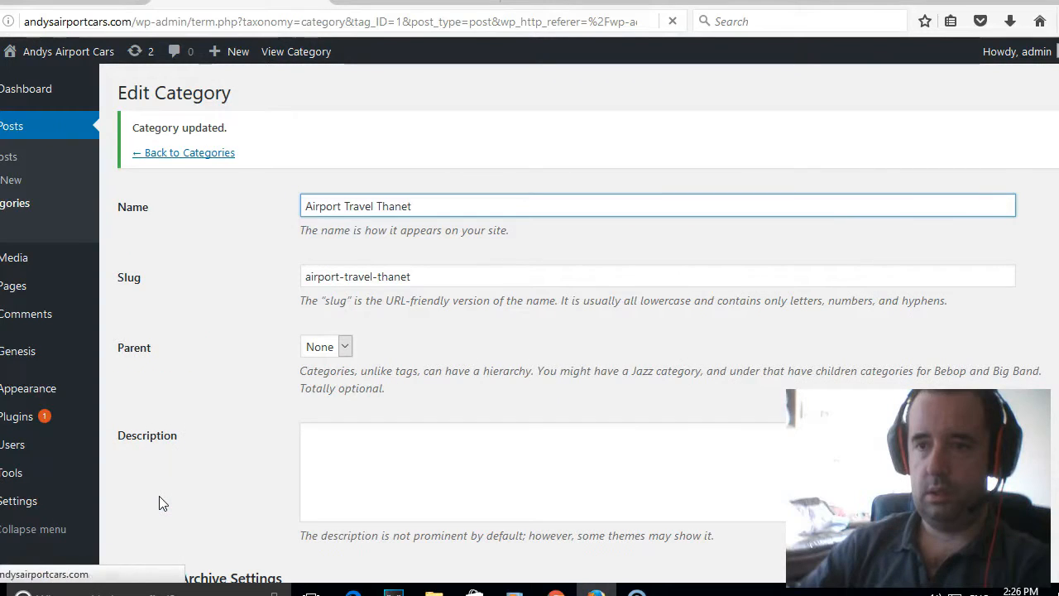
pyautogui.click(12, 287)
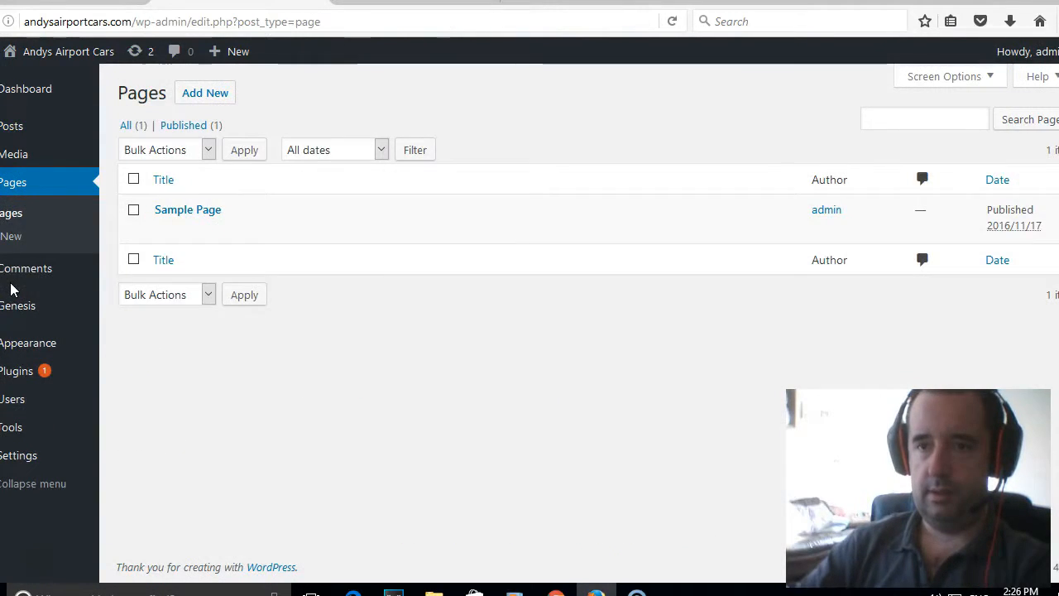
# Trash the Sample Page and permanently delete it from the Trash.
pyautogui.click(251, 232)
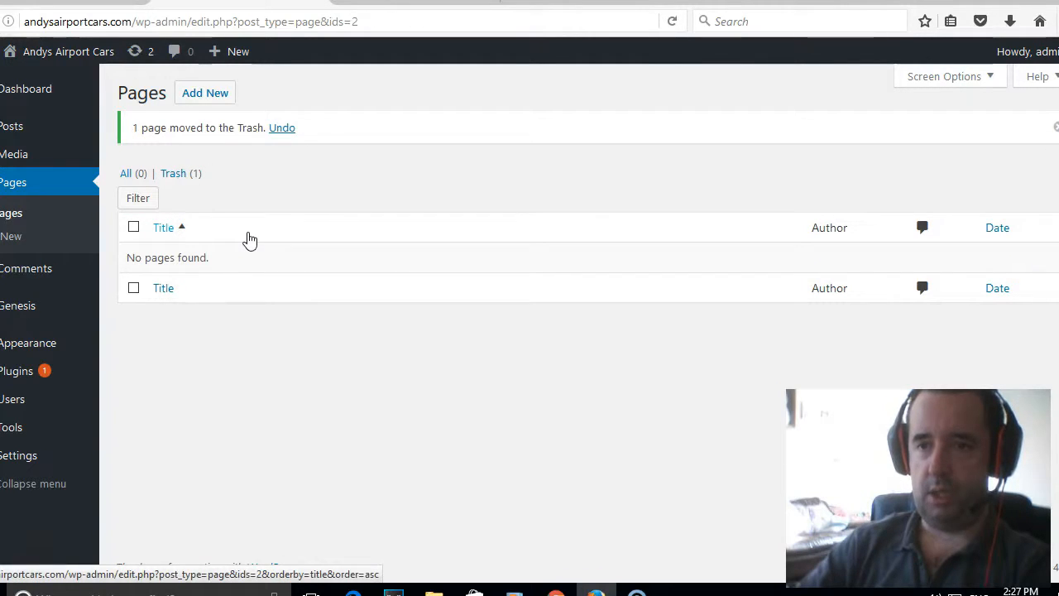
pyautogui.click(177, 176)
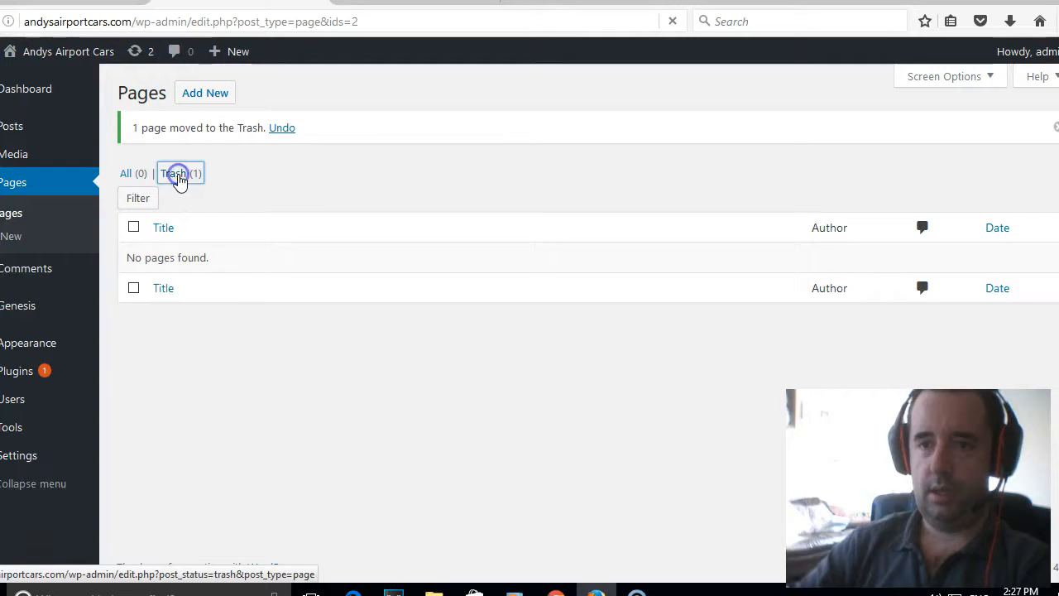
pyautogui.moveTo(172, 237)
pyautogui.click(274, 231)
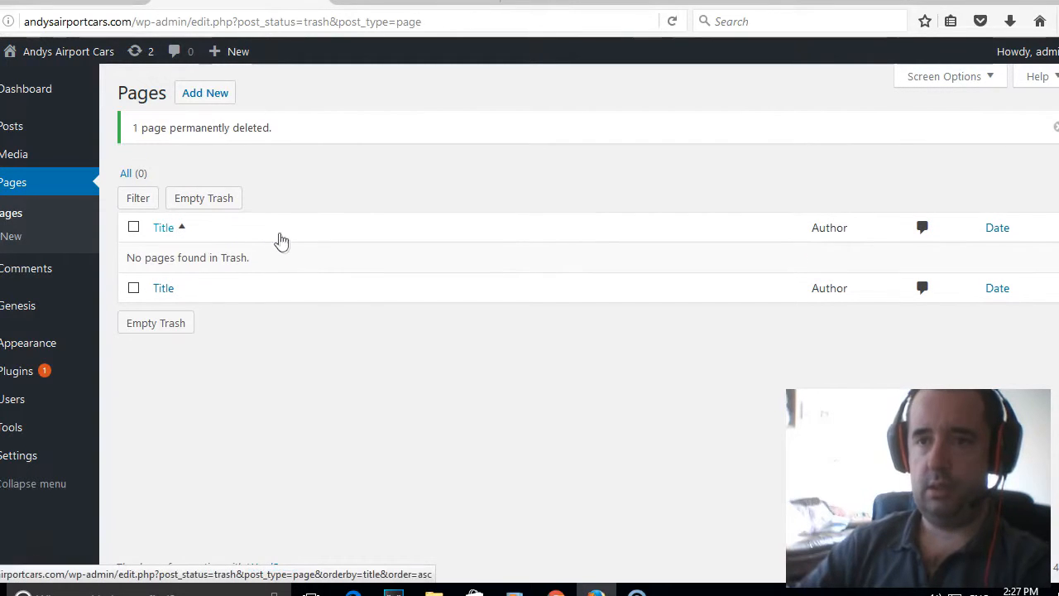
pyautogui.click(9, 379)
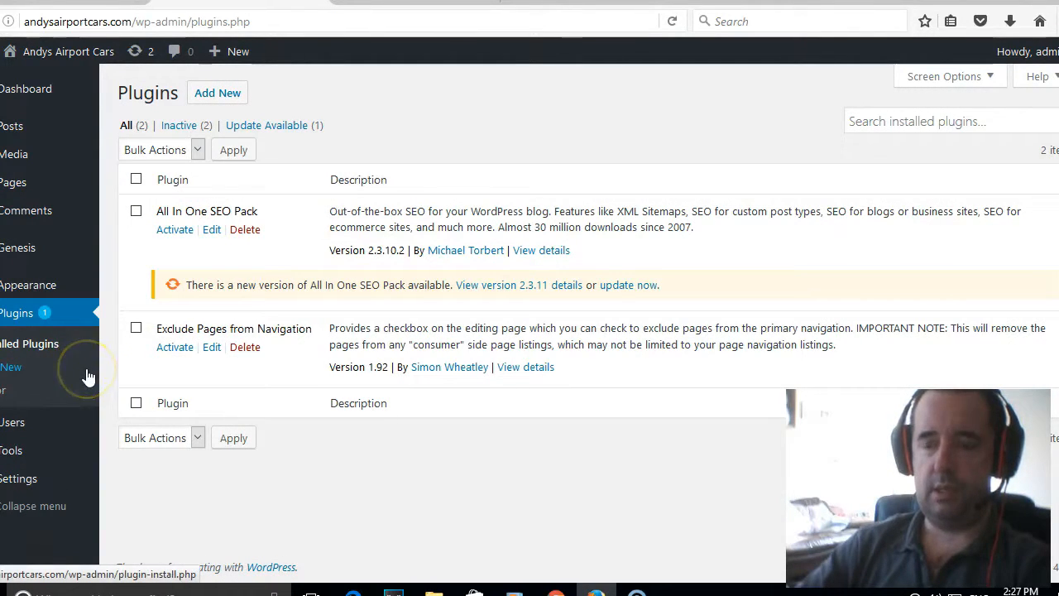
# Update the All In One SEO Pack plugin to version 2.3.11.
pyautogui.click(628, 286)
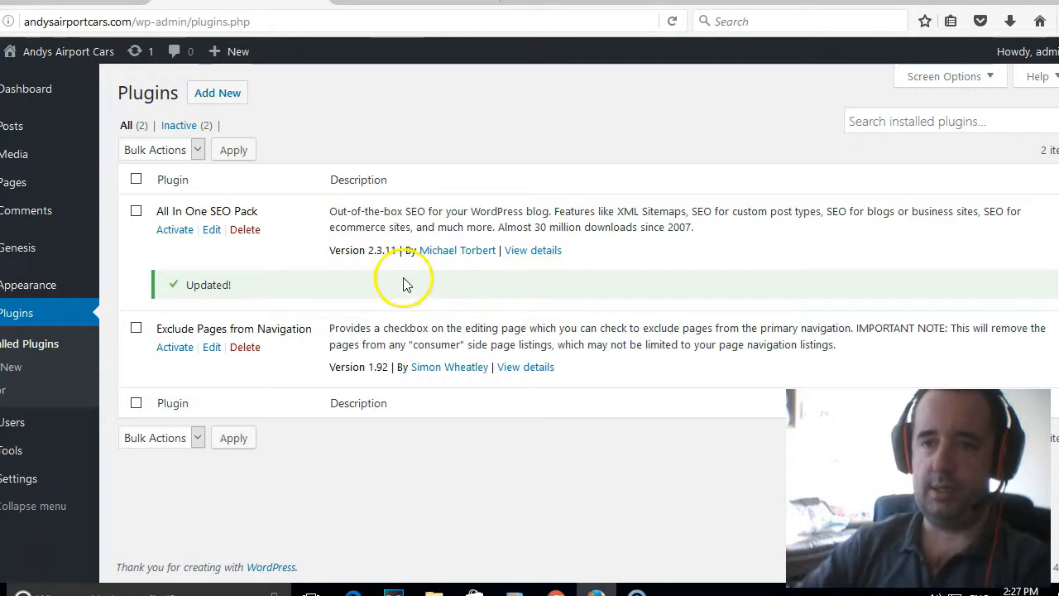
pyautogui.moveTo(57, 60)
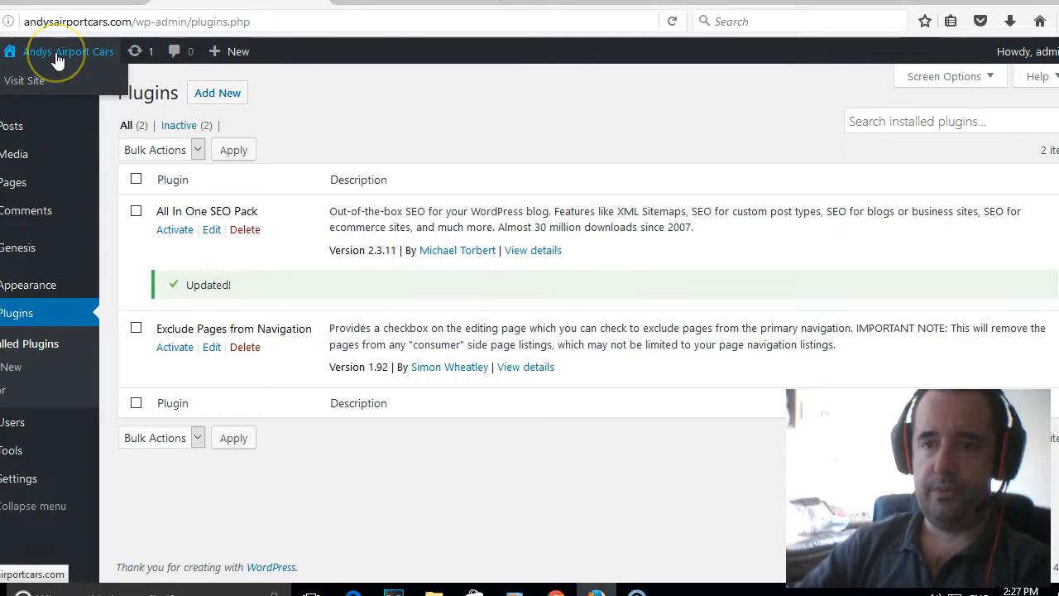
# View the empty live site from the admin bar, then return to the Dashboard.
pyautogui.click(42, 83)
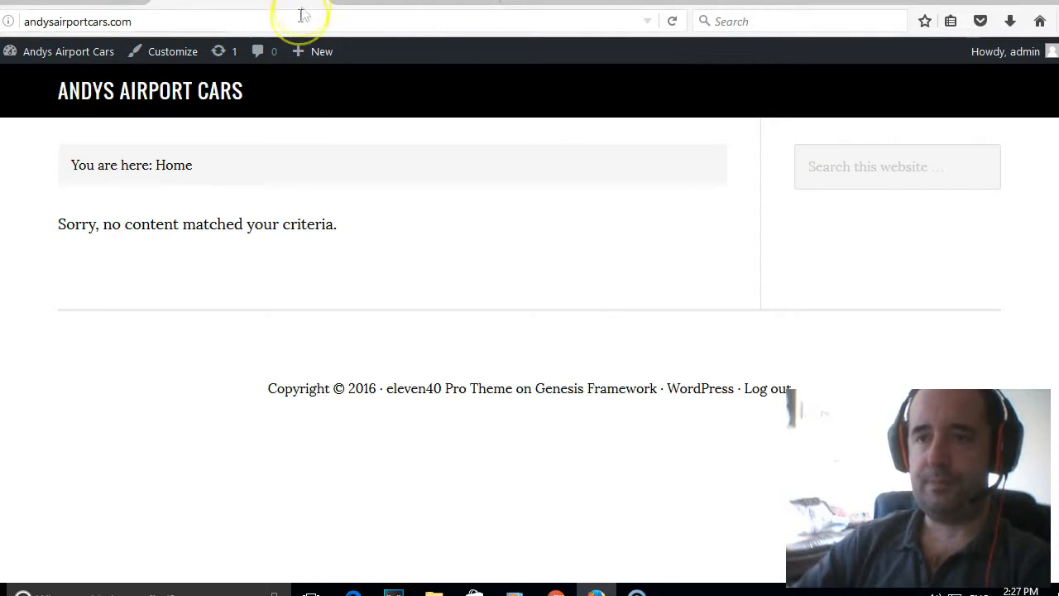
pyautogui.moveTo(46, 56)
pyautogui.click(30, 87)
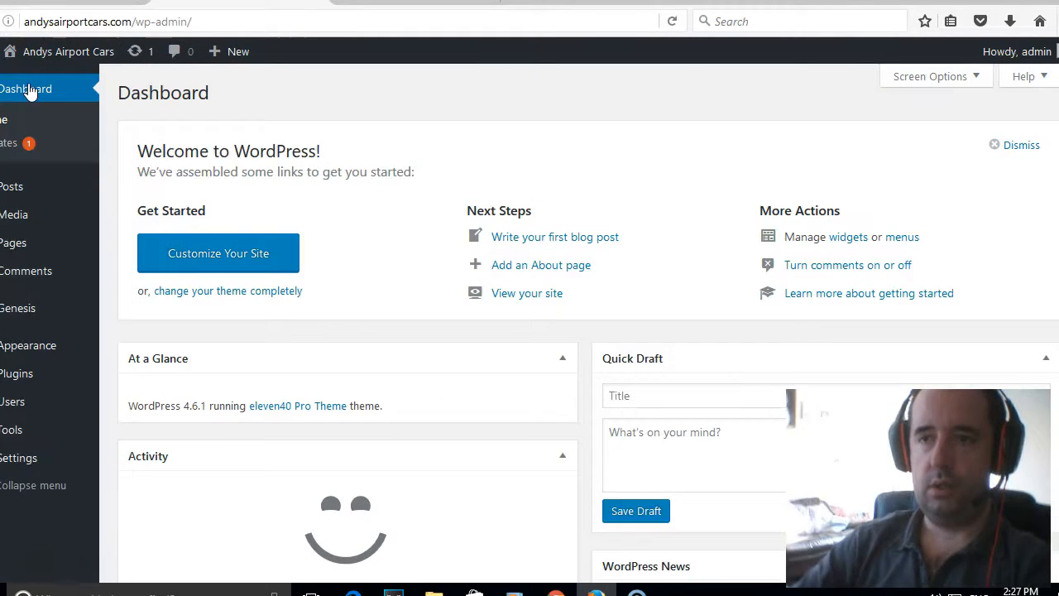
pyautogui.click(60, 51)
pyautogui.moveTo(60, 51)
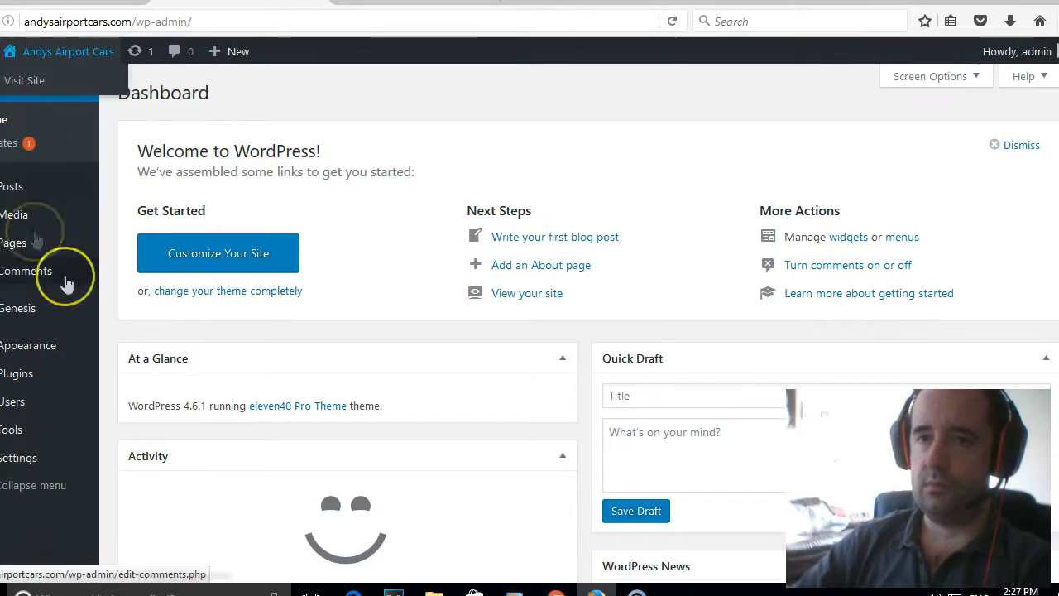
pyautogui.moveTo(41, 246)
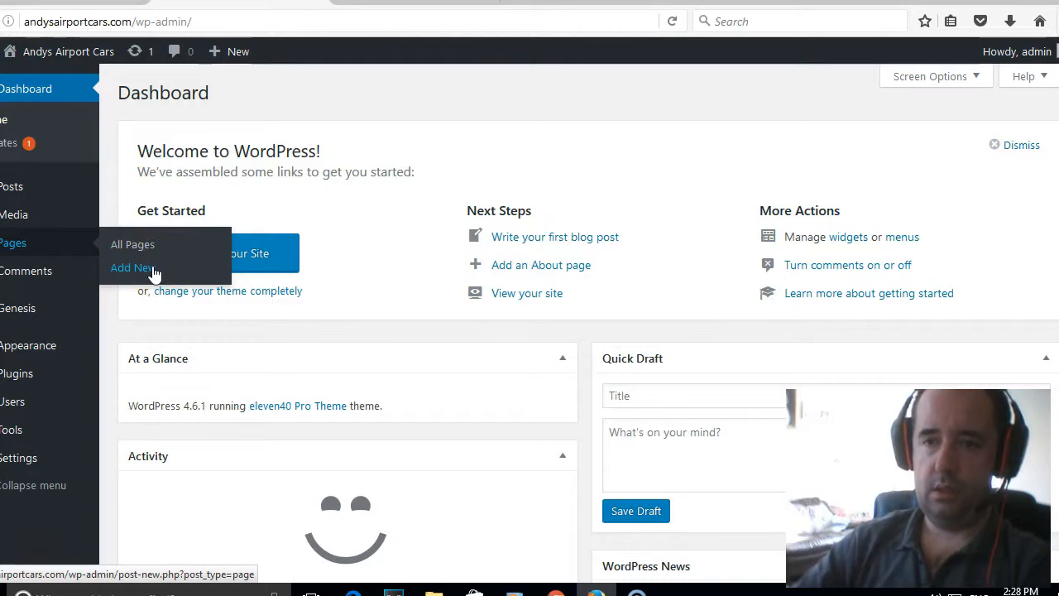
# Create and publish a new page titled 'About Andys Airport Cars'.
pyautogui.click(153, 271)
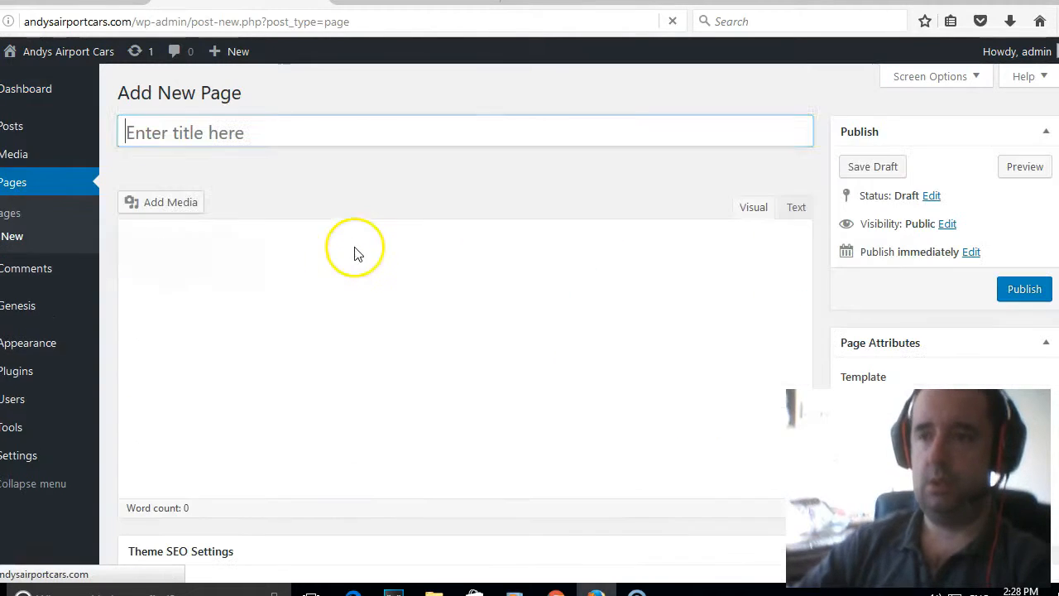
pyautogui.click(355, 132)
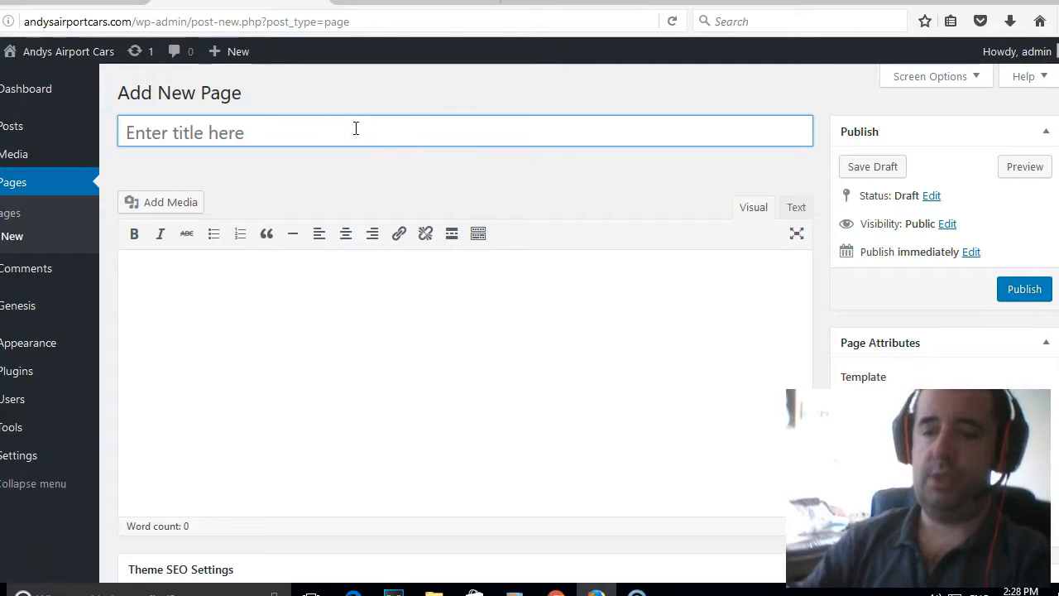
pyautogui.write('AboutrAnd')
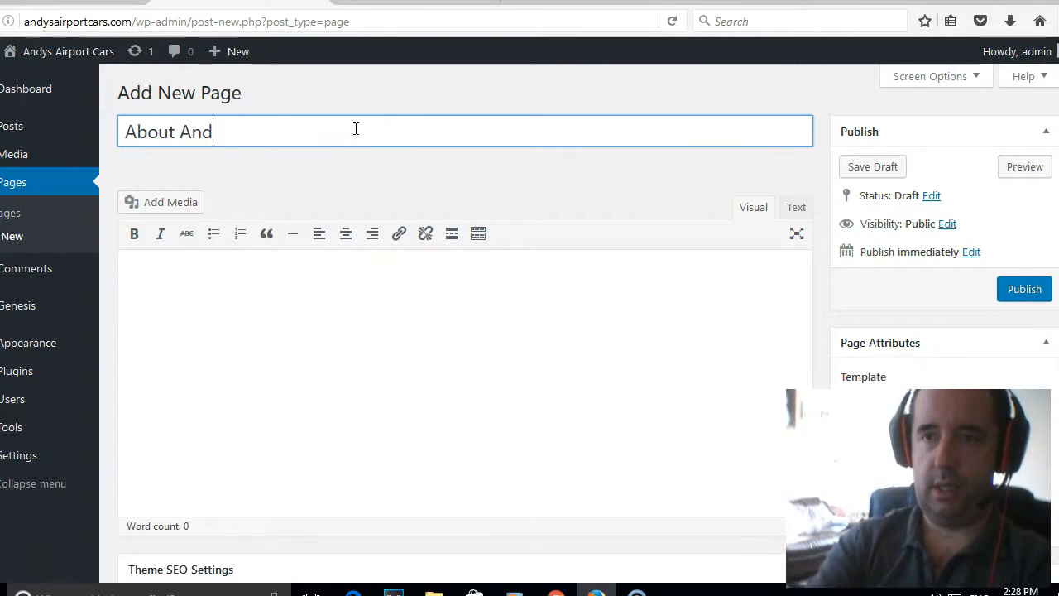
pyautogui.write('ys Airports')
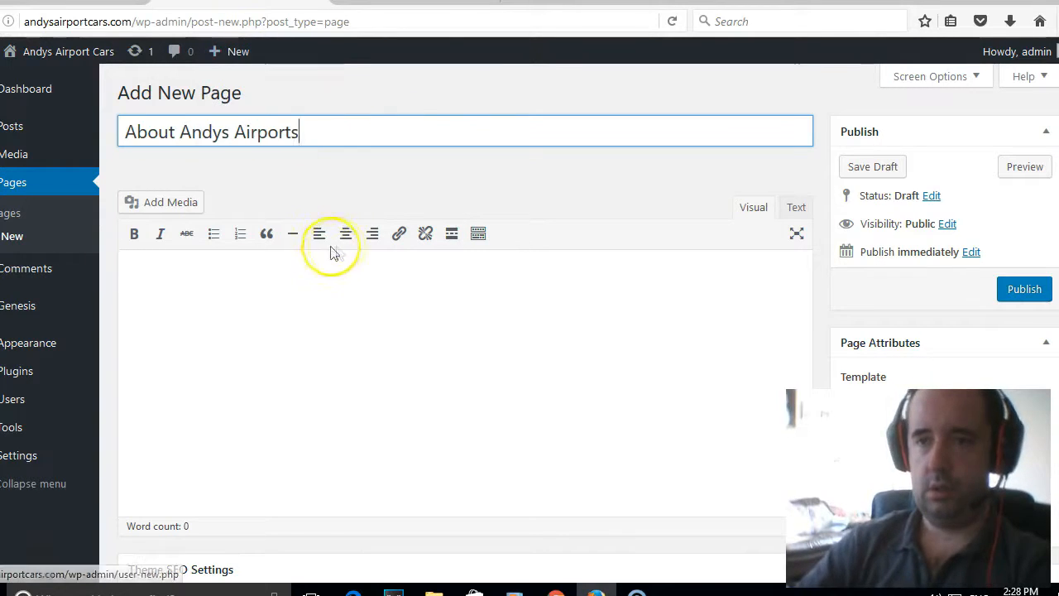
pyautogui.press('BackSpace')
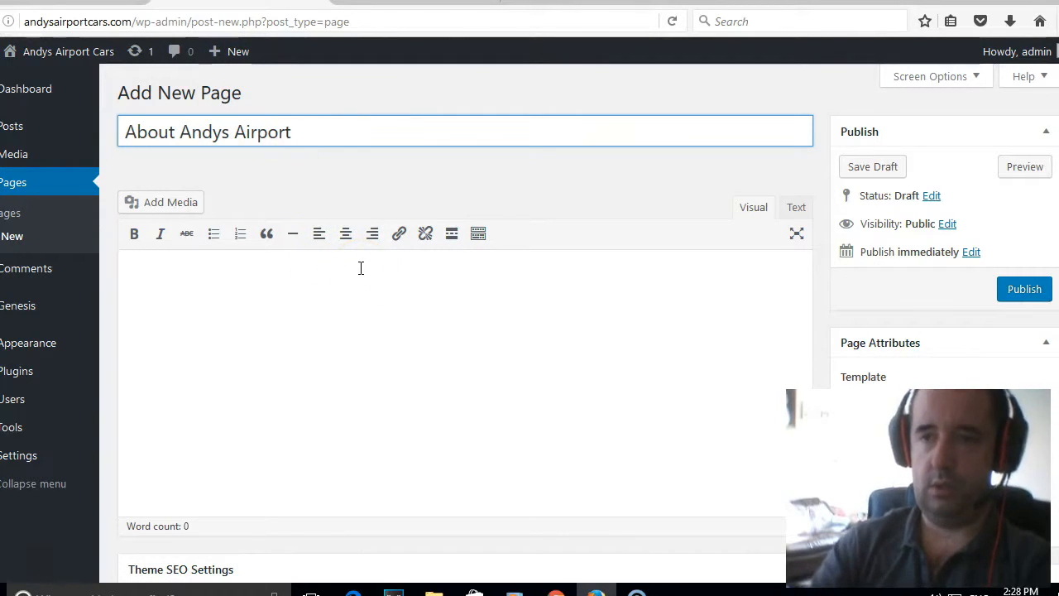
pyautogui.write('Cars')
pyautogui.click(359, 268)
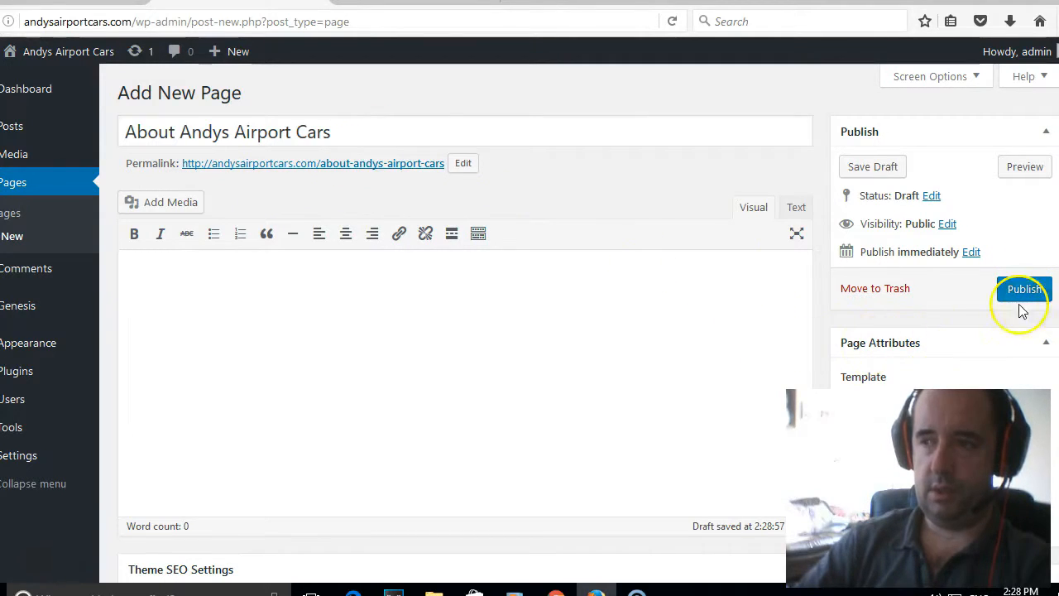
pyautogui.click(1017, 289)
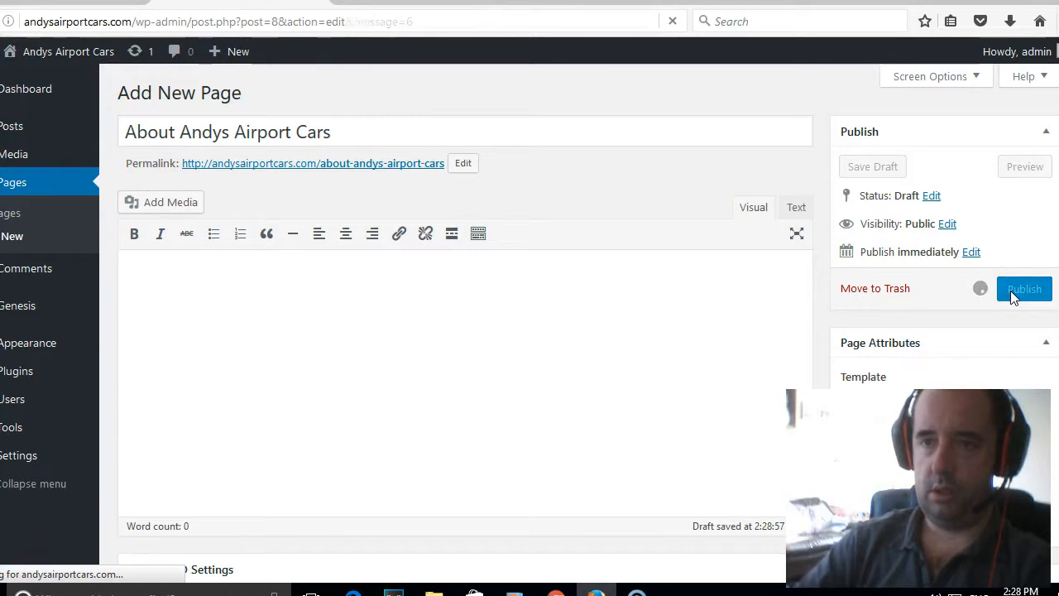
pyautogui.click(23, 239)
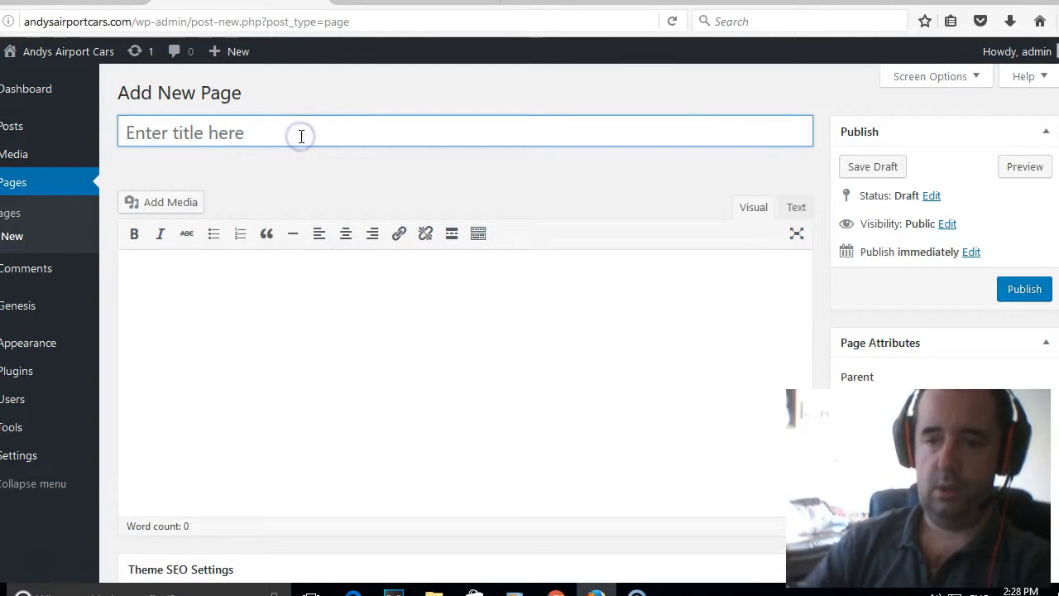
# Title the new page 'Contact Us' and publish it.
pyautogui.write('Contact Us')
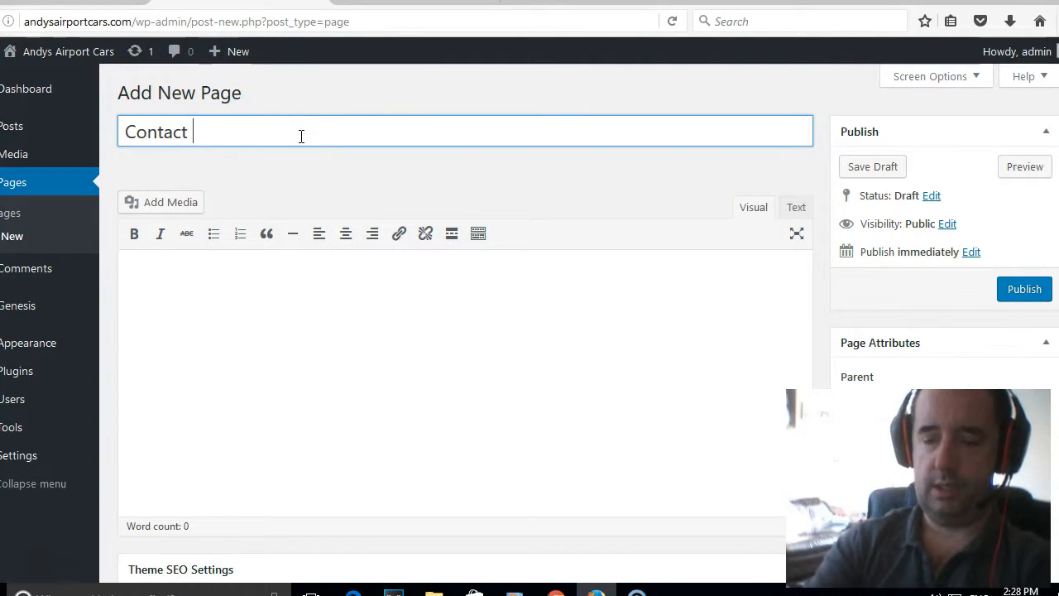
pyautogui.click(1007, 291)
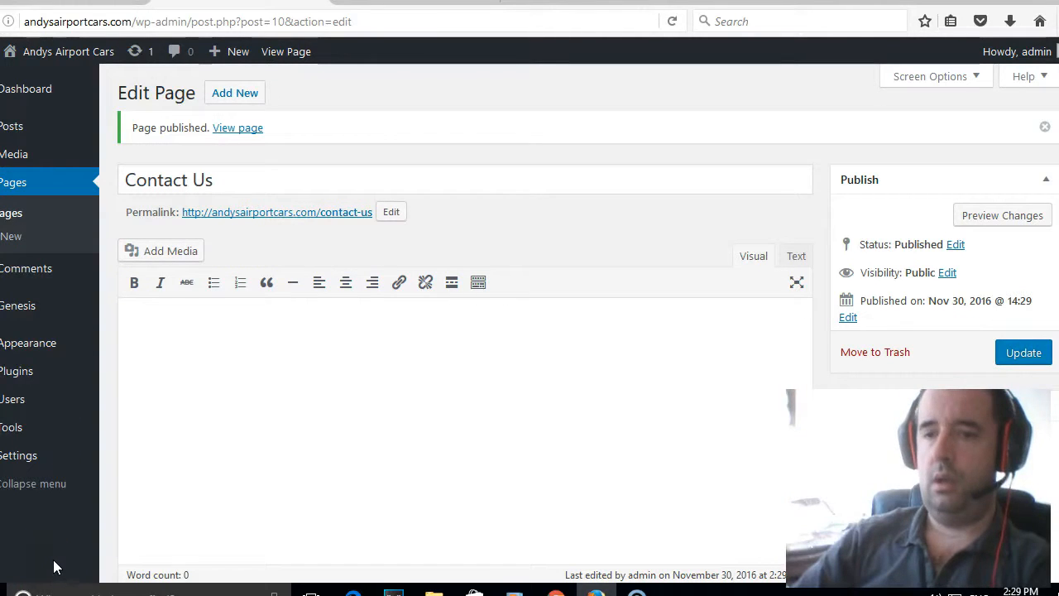
# Rename the page 'Contact Andy', write two paragraphs inviting bookings and enquiries, and update it.
pyautogui.doubleClick(202, 180)
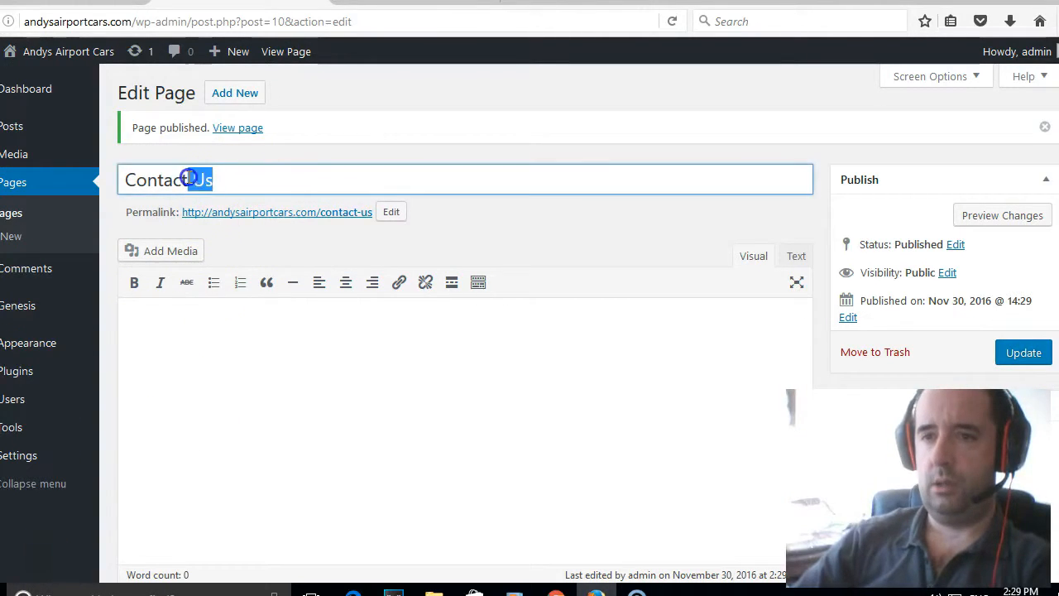
pyautogui.write('Andy')
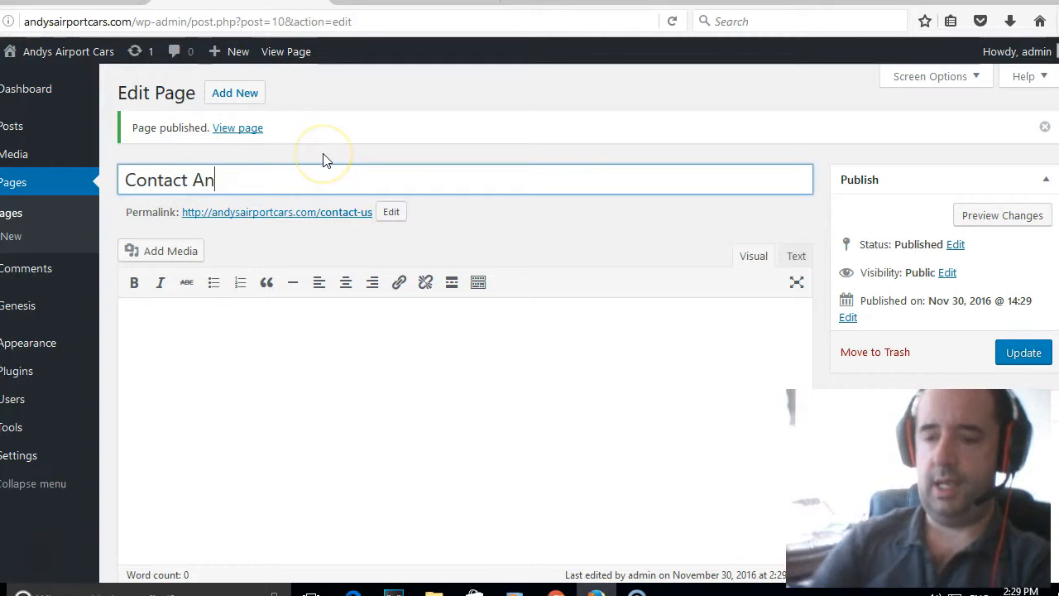
pyautogui.click(299, 314)
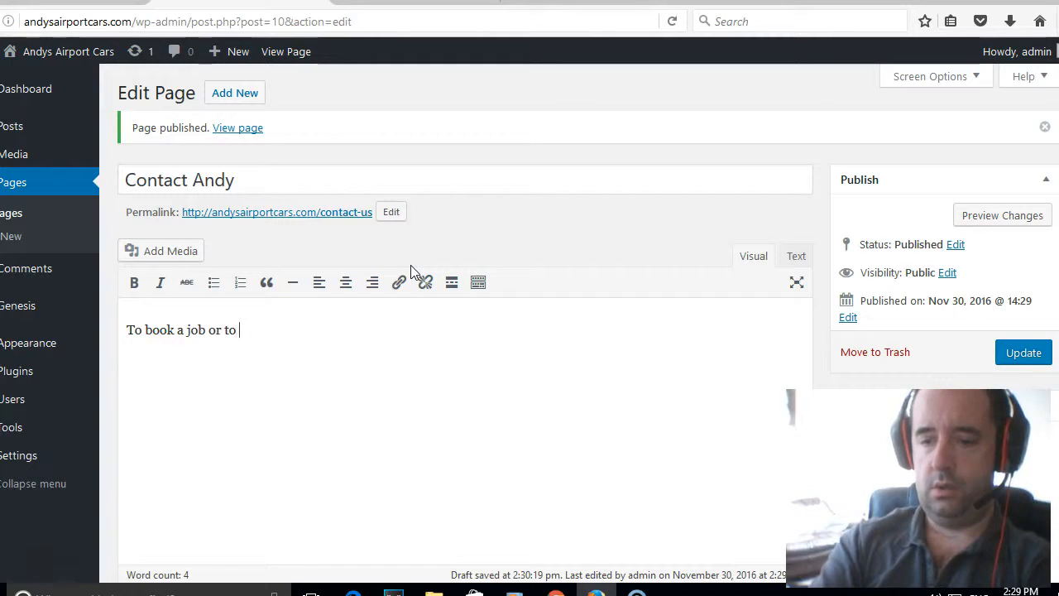
pyautogui.write('quiry please ')
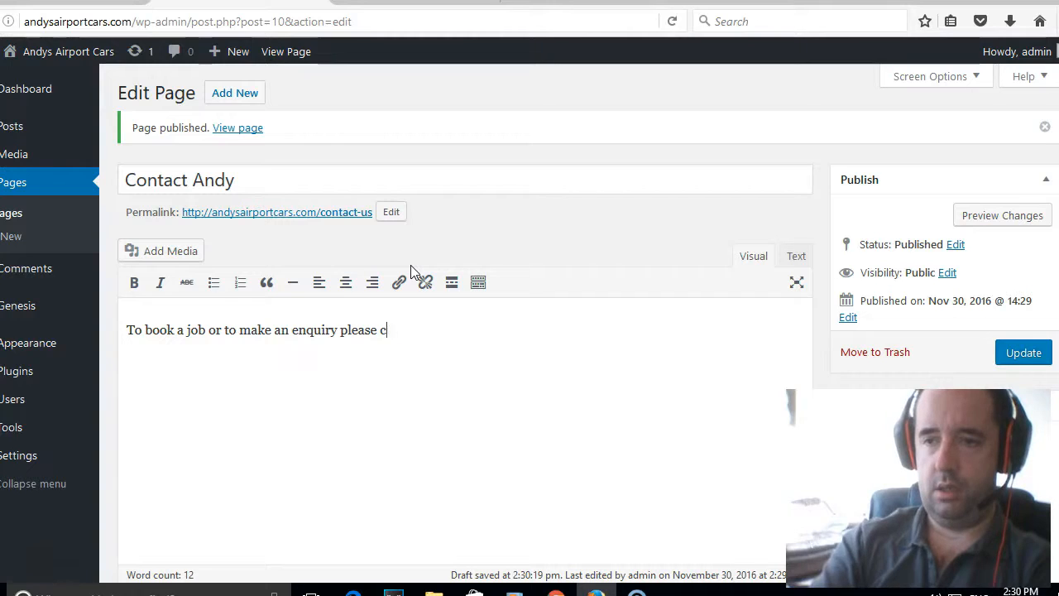
pyautogui.write('contact us on the details')
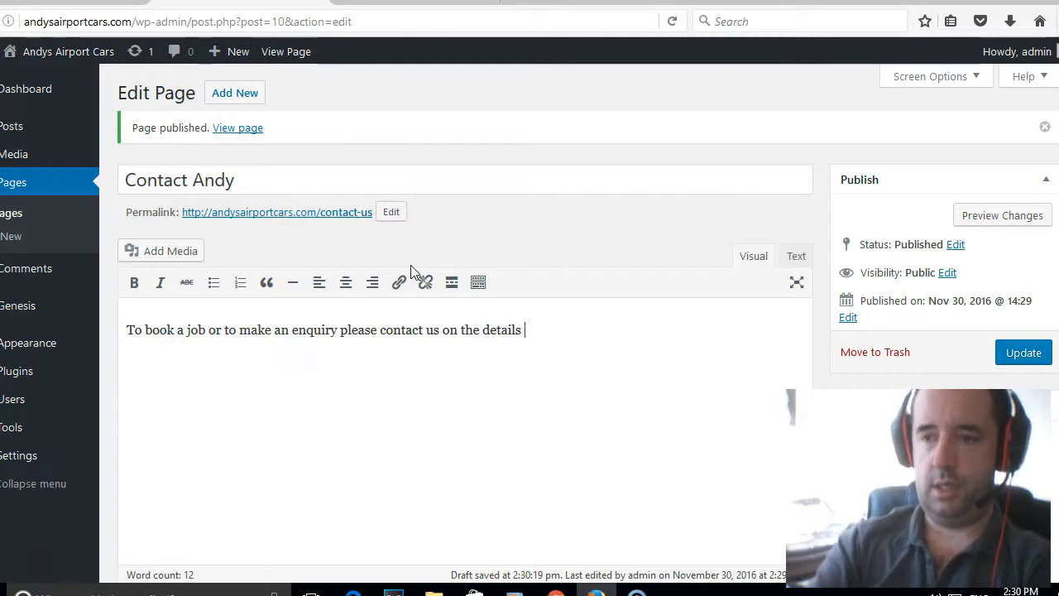
pyautogui.write('low')
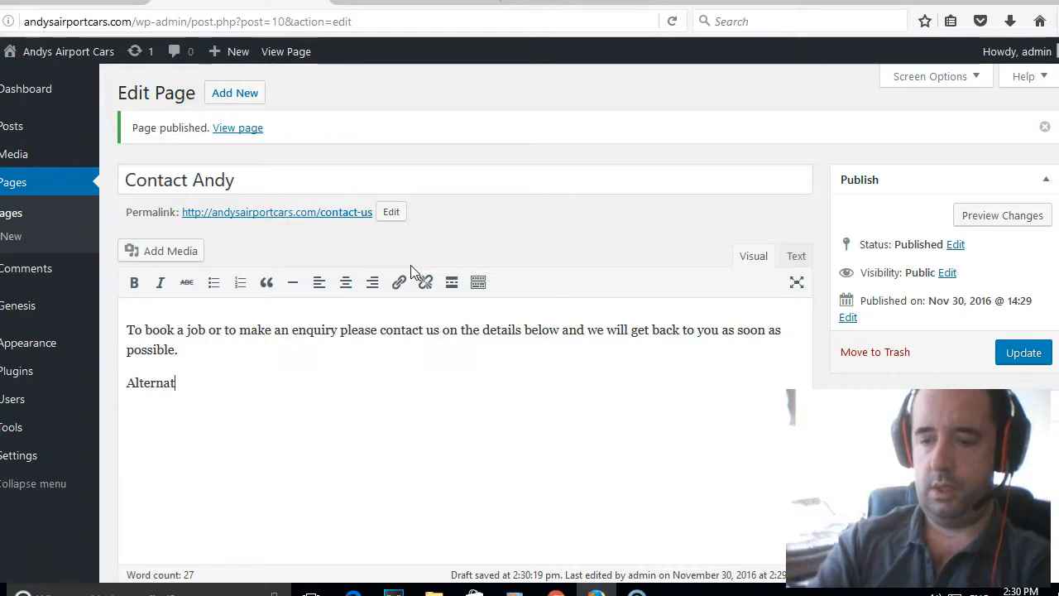
pyautogui.write('an')
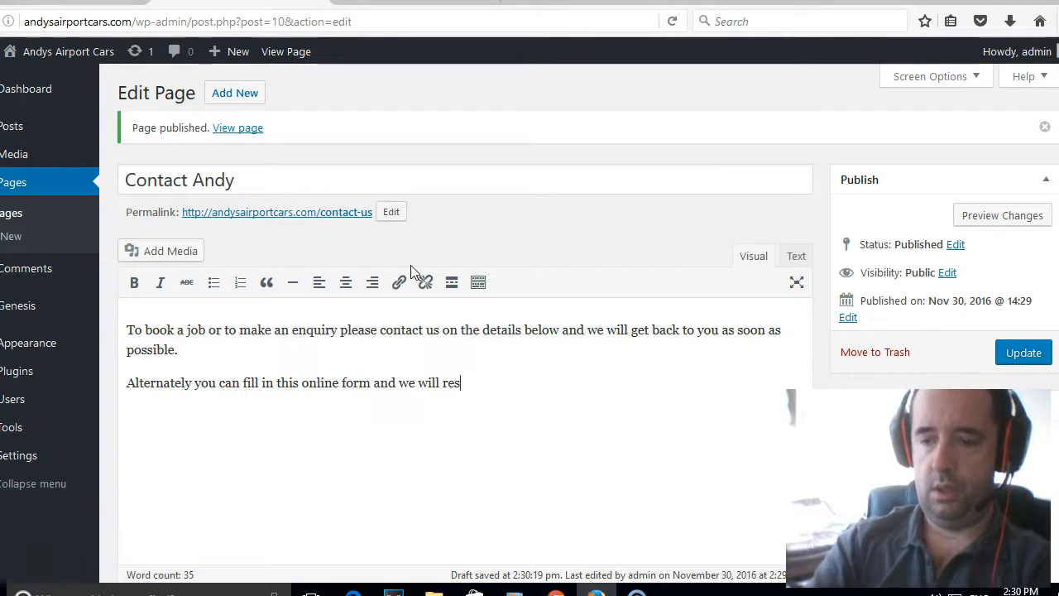
pyautogui.write('onf')
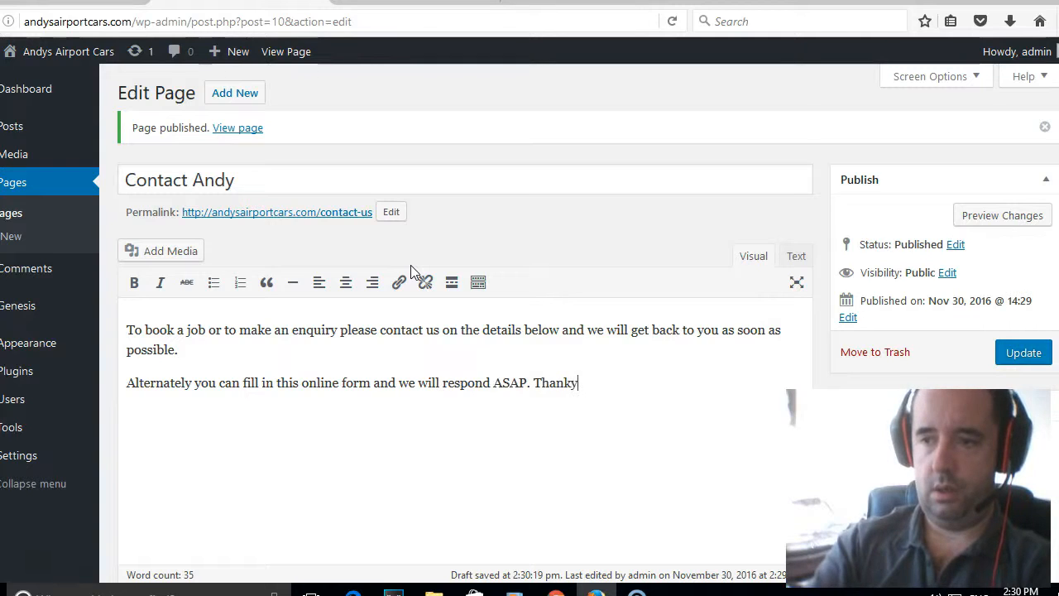
pyautogui.press('BackSpace')
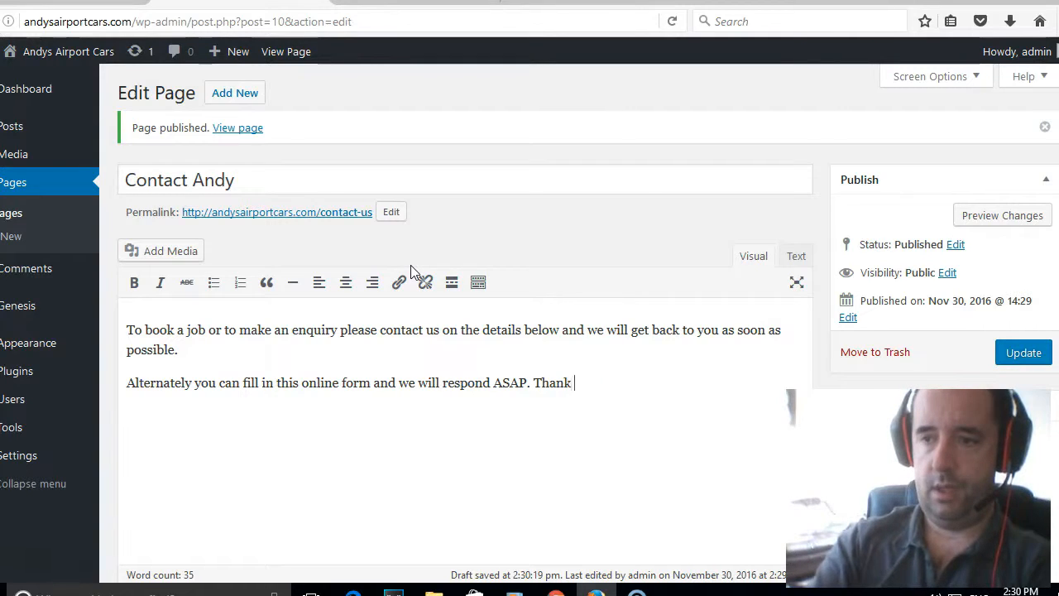
pyautogui.write('for your enquiry.')
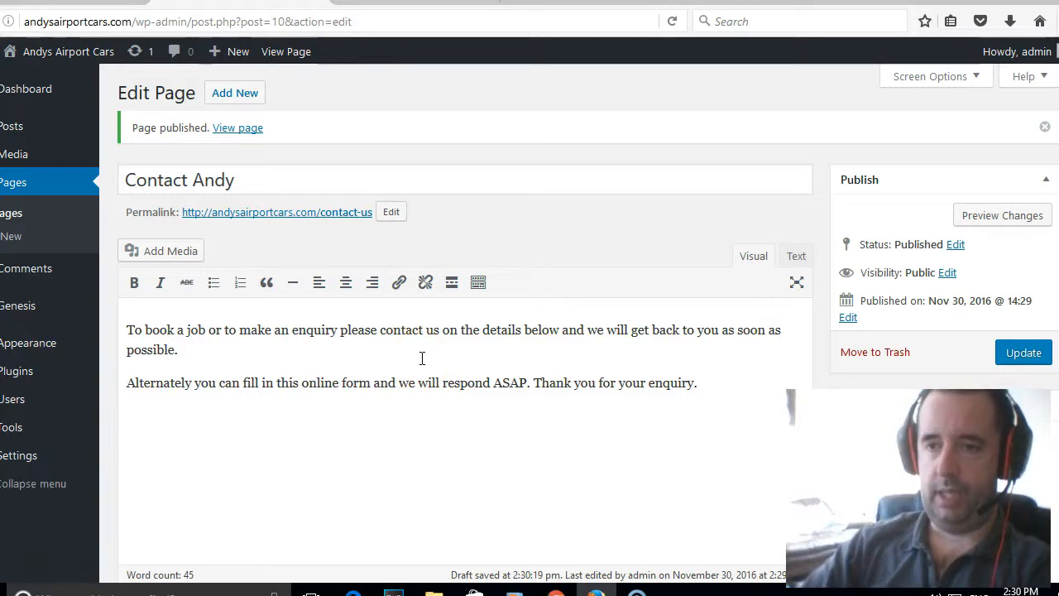
pyautogui.press('Return')
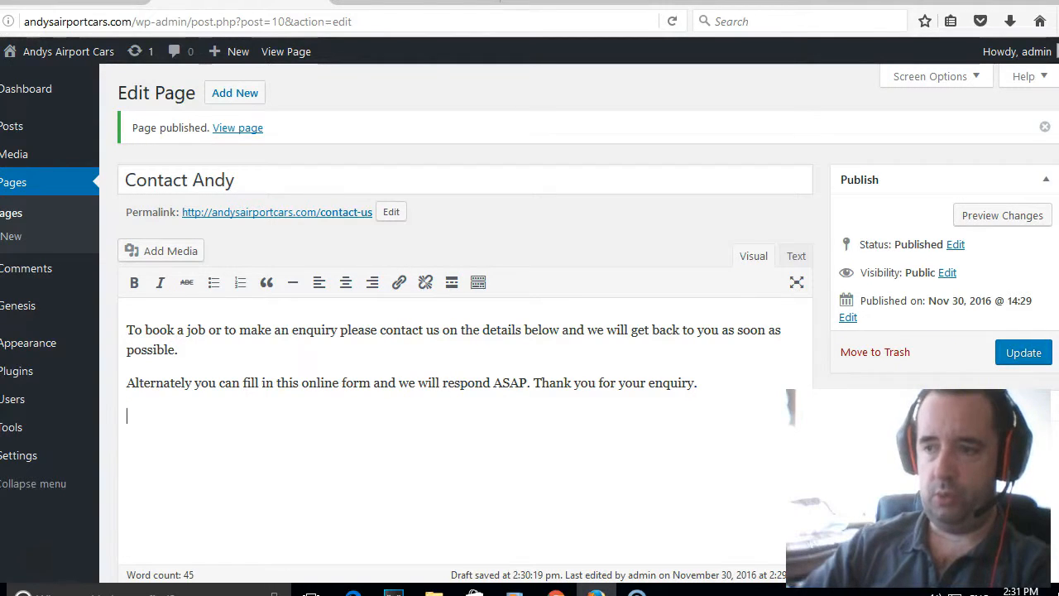
pyautogui.click(1039, 360)
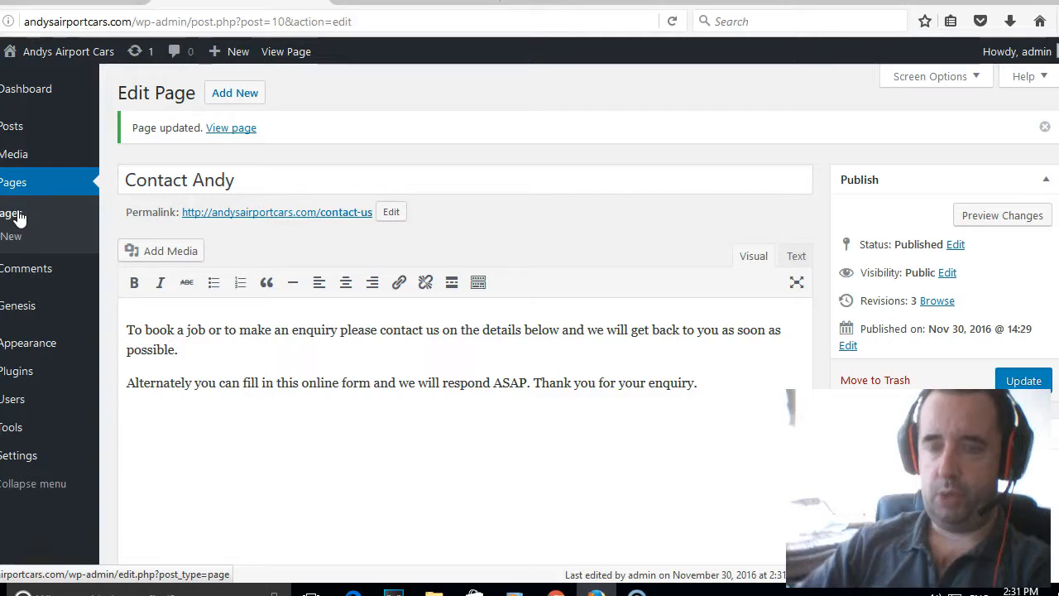
pyautogui.click(19, 242)
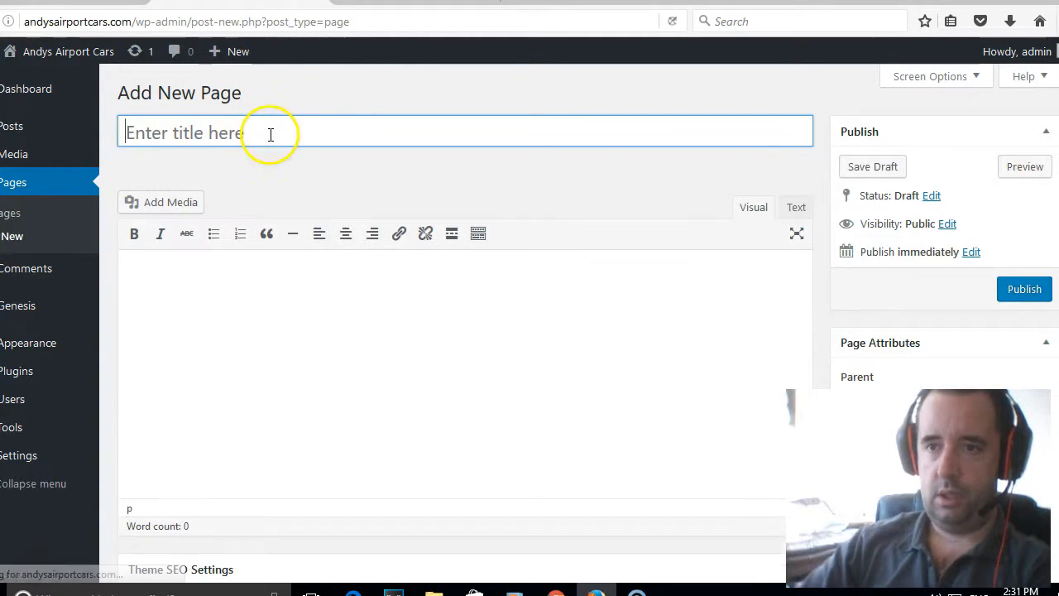
# Publish a 'Price List' page reading 'Our Current Prices are listed below:' followed by 'Gatwick'.
pyautogui.click(269, 134)
pyautogui.write('P')
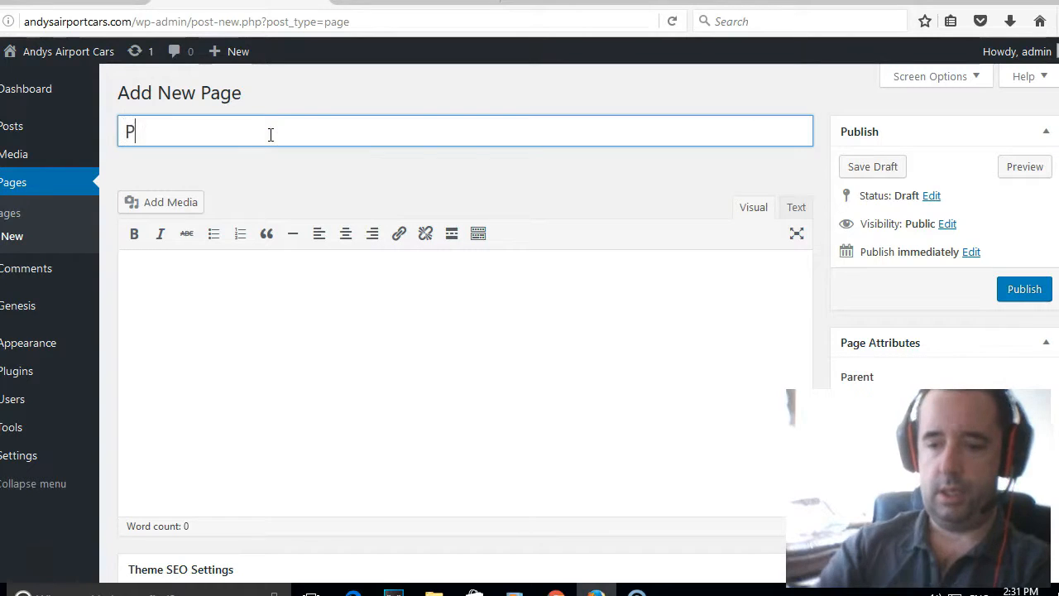
pyautogui.write('rice List')
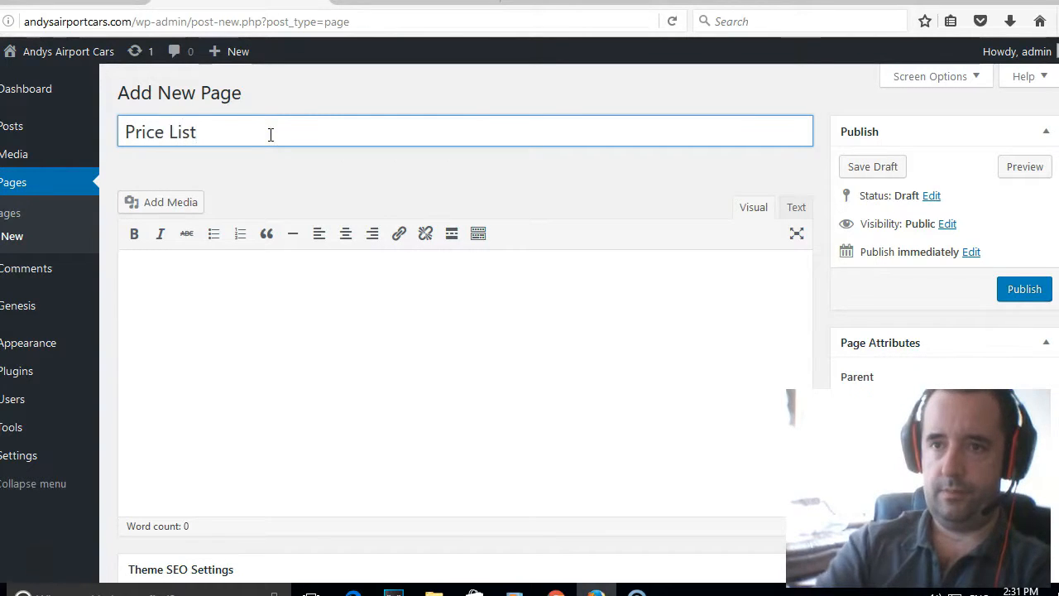
pyautogui.click(210, 277)
pyautogui.write('Our Current Prices are listed below:')
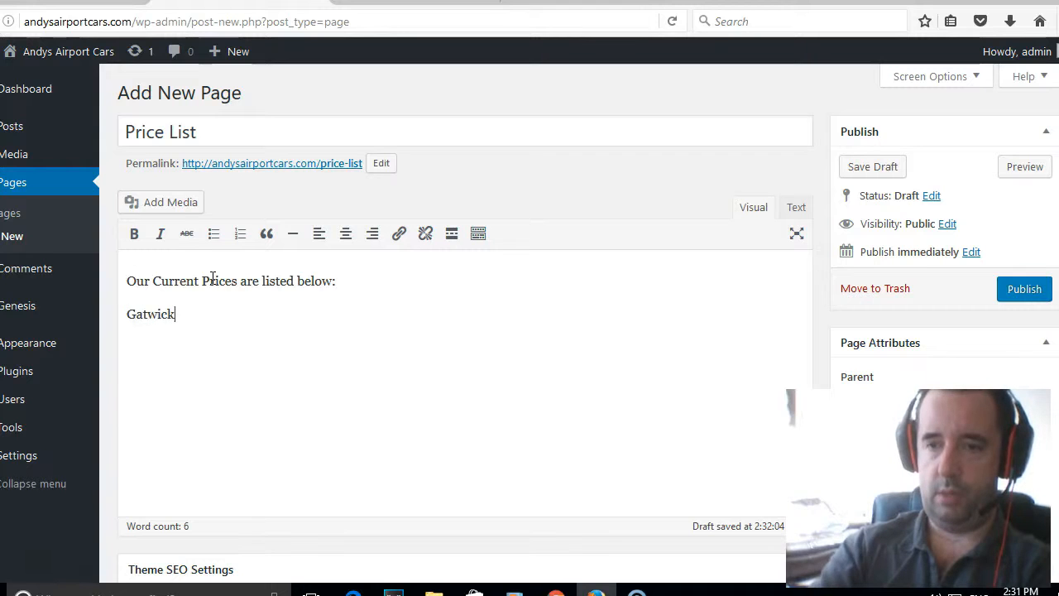
pyautogui.click(1040, 289)
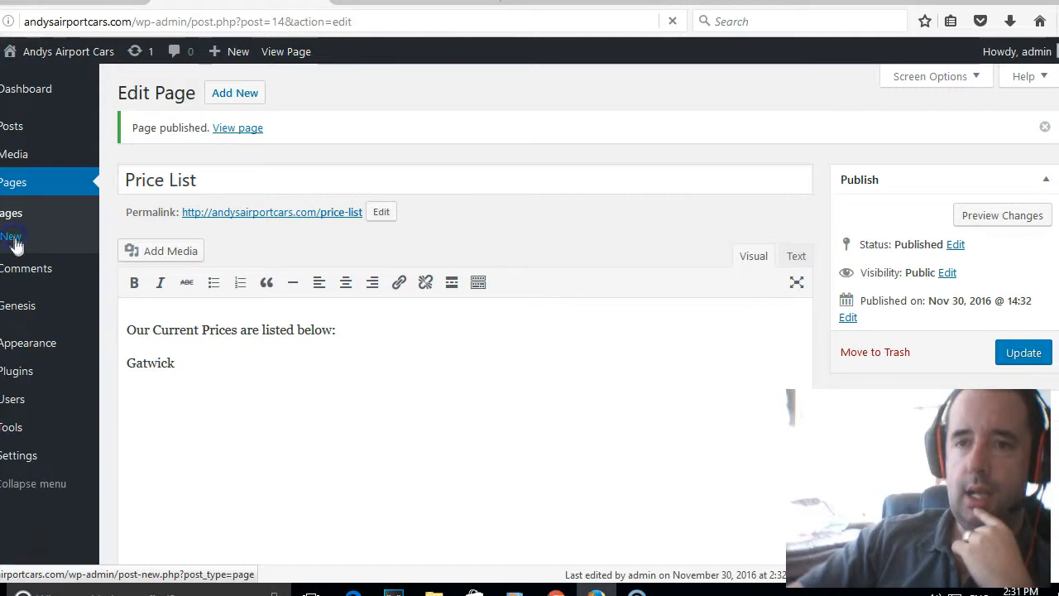
pyautogui.click(13, 239)
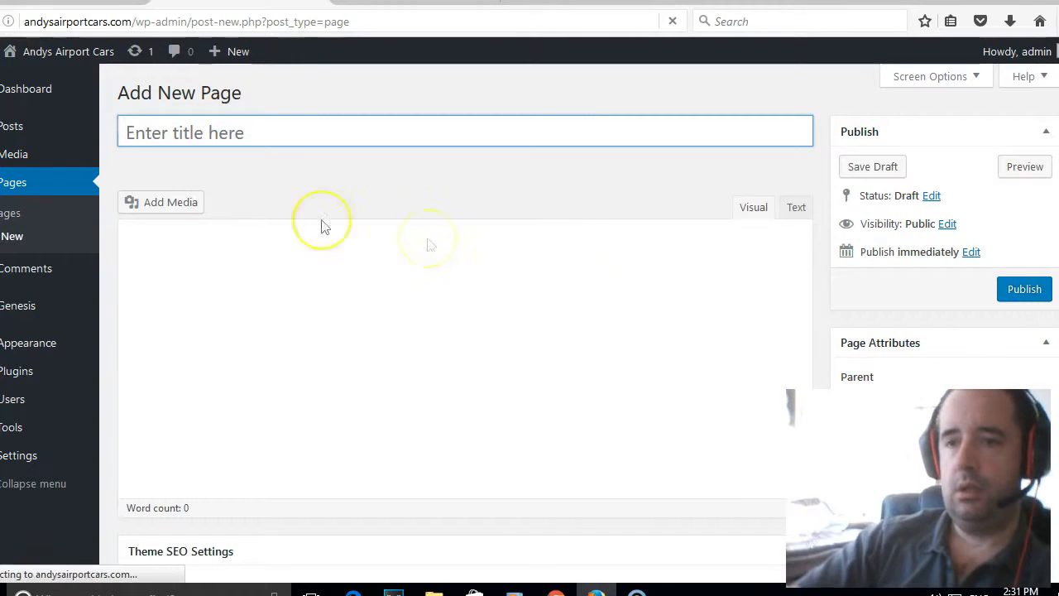
# Publish a page titled 'Airport Travel Thanet' with that same phrase as its body text.
pyautogui.click(220, 124)
pyautogui.write('Airport Travel Thanet')
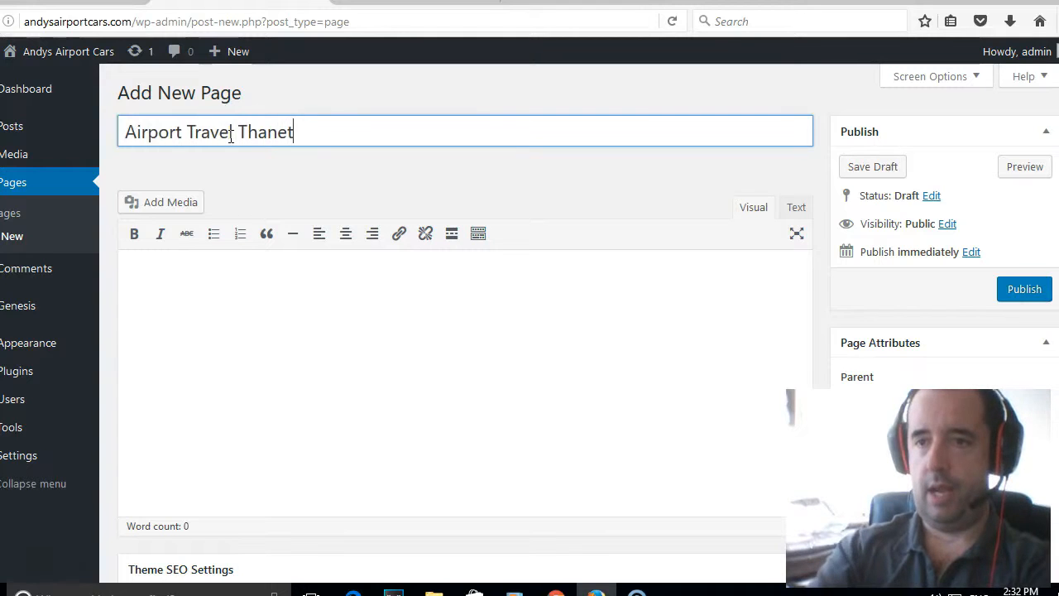
pyautogui.click(375, 256)
pyautogui.write('Airport Travdel')
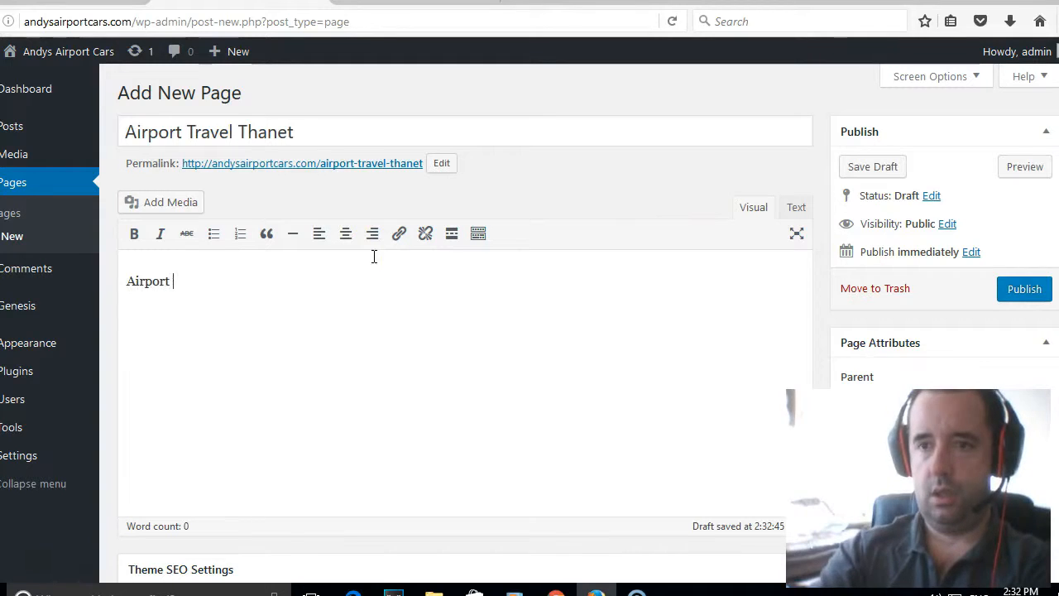
pyautogui.press('BackSpace')
pyautogui.press('BackSpace')
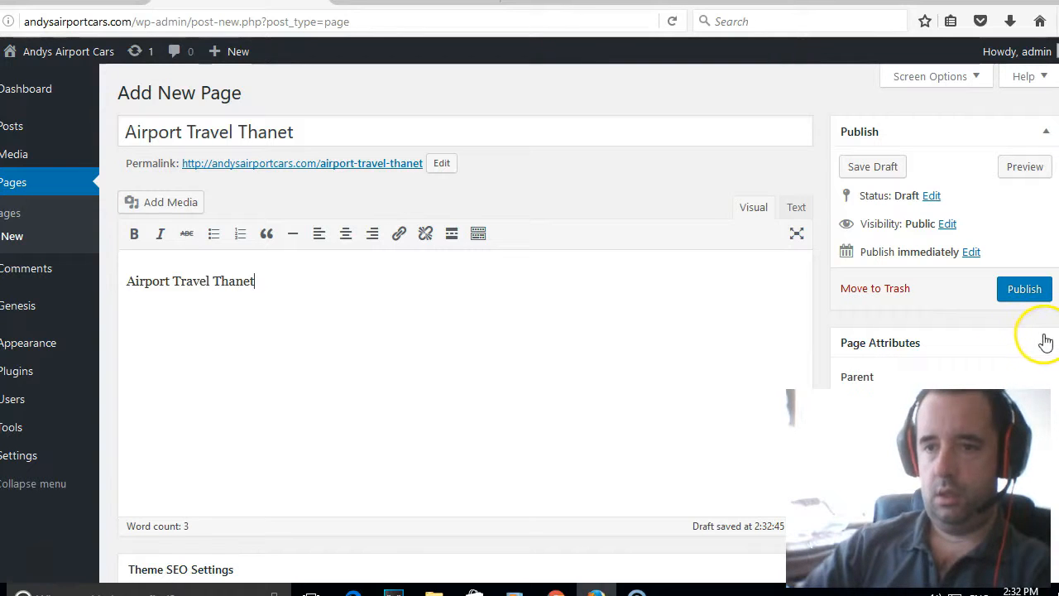
pyautogui.click(1031, 293)
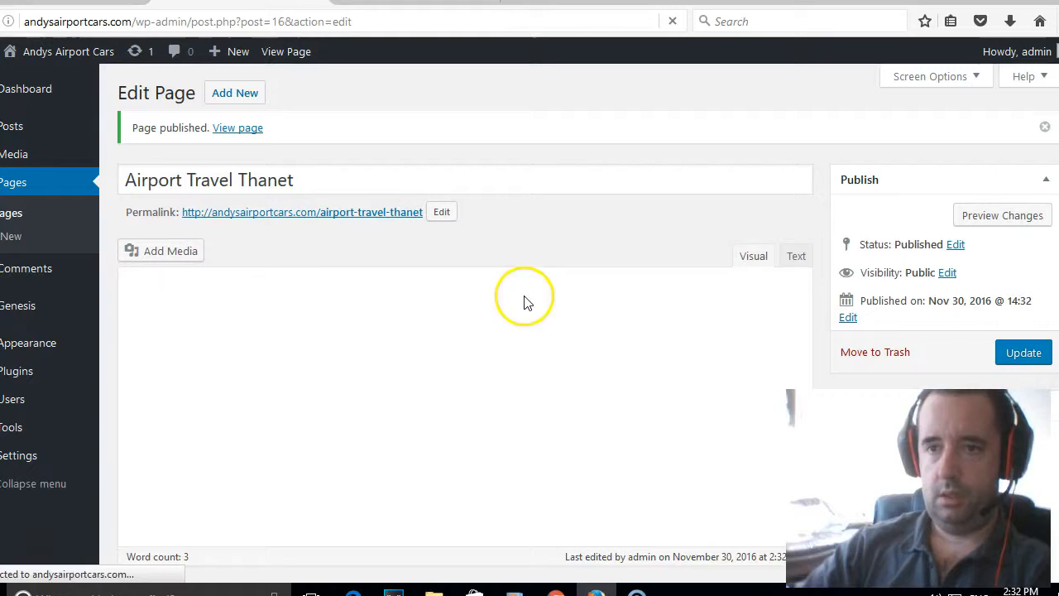
pyautogui.click(8, 222)
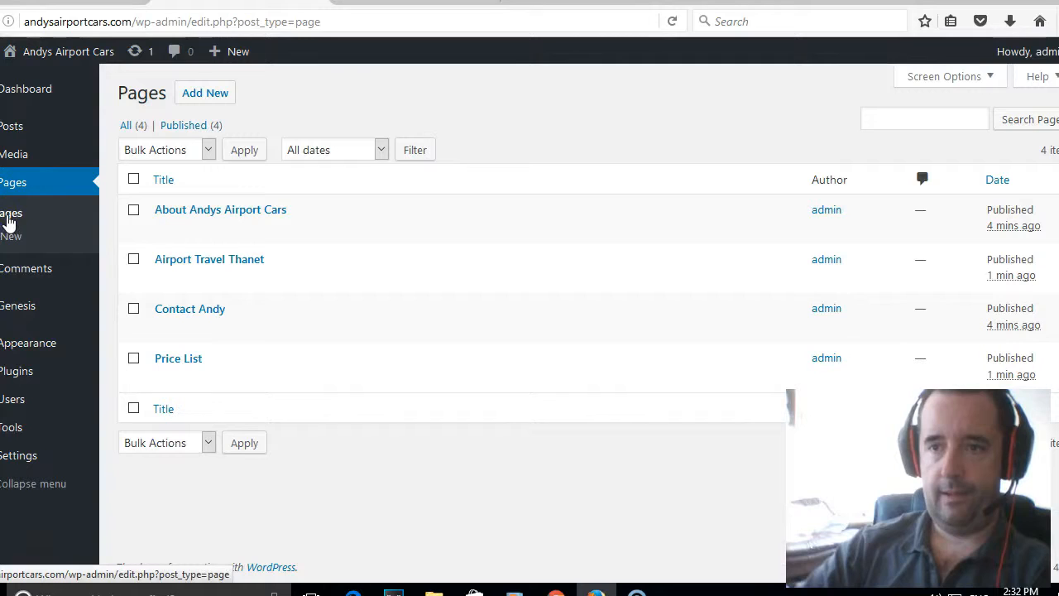
# Go to Settings > General, where the site title reads 'Andys Airport Cars'.
pyautogui.moveTo(315, 221)
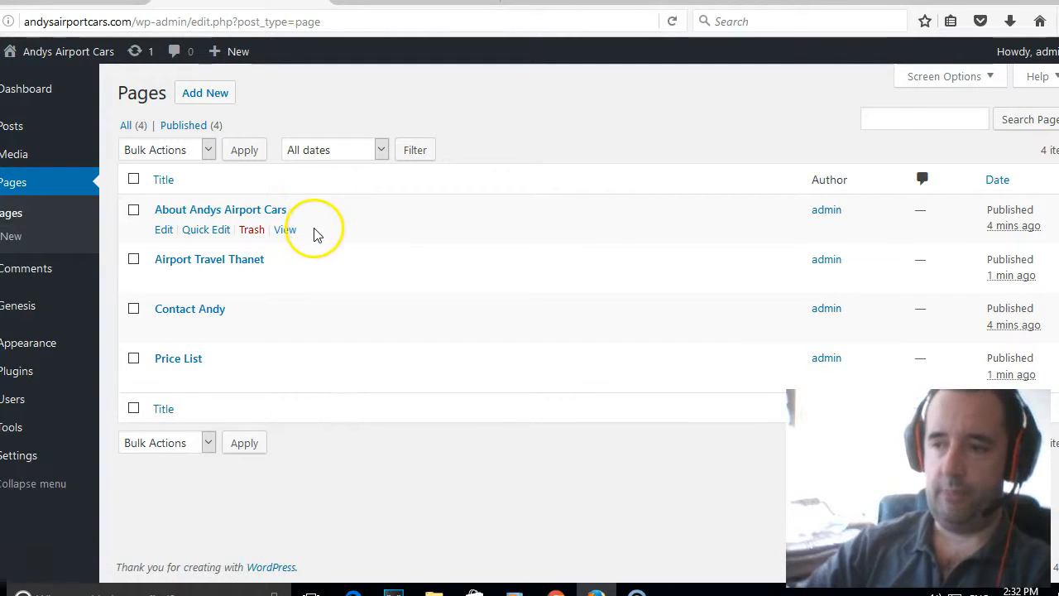
pyautogui.moveTo(371, 243)
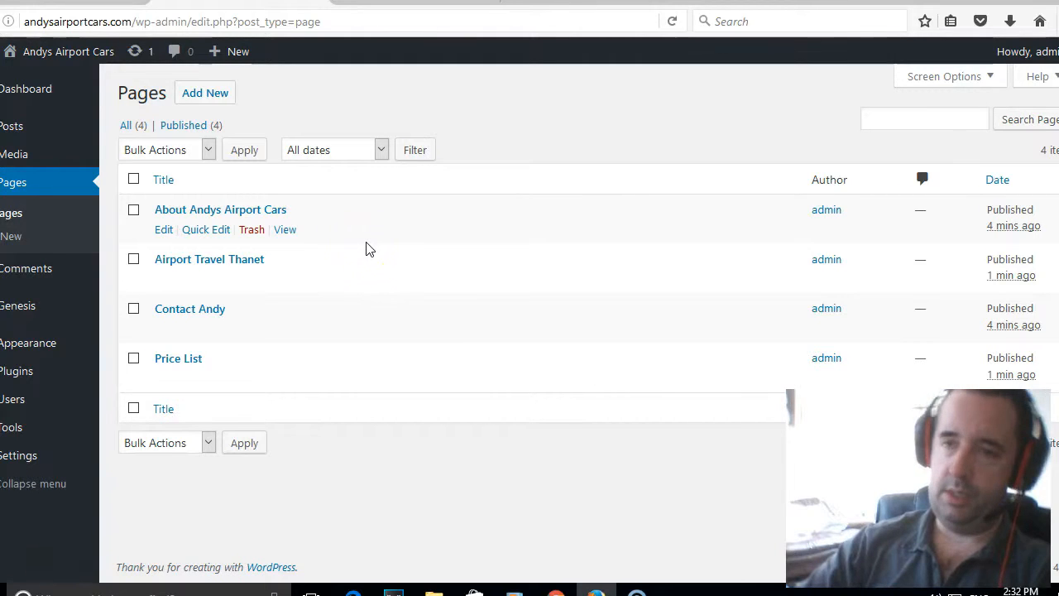
pyautogui.click(455, 134)
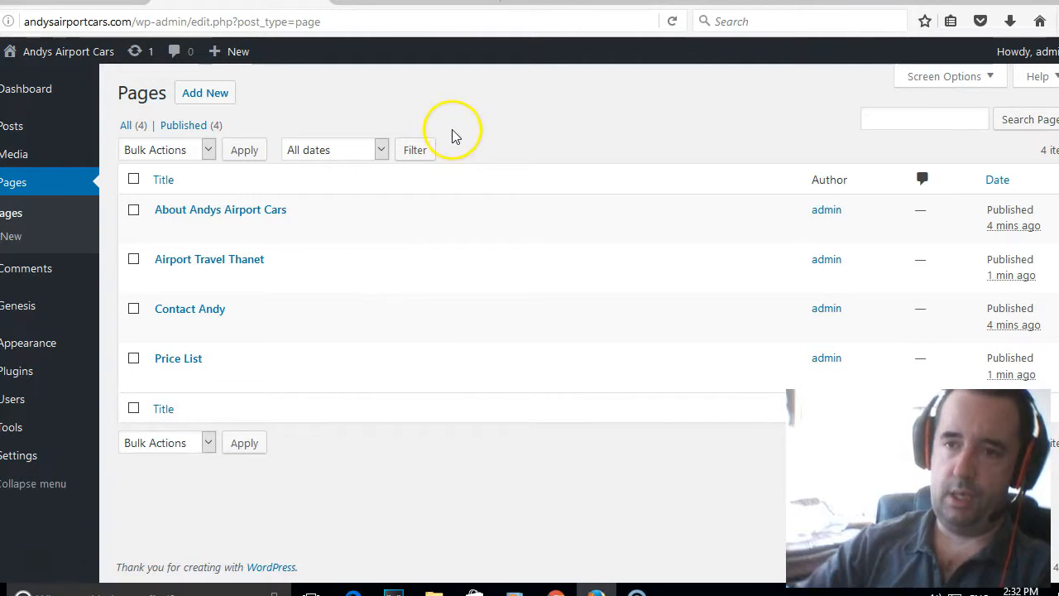
pyautogui.moveTo(28, 460)
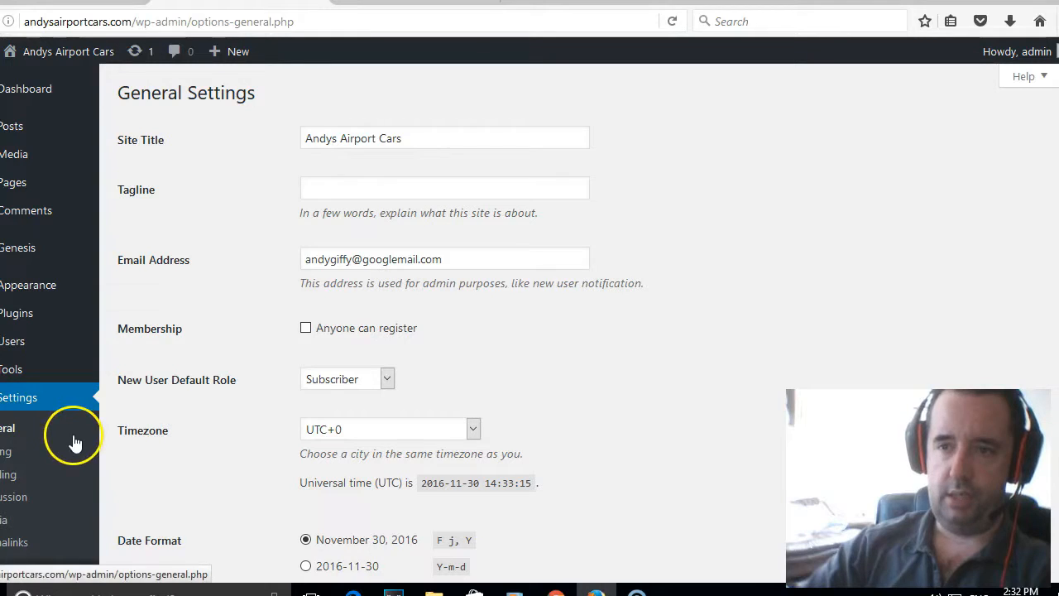
# Replace the administration e-mail with the site's own bookings address.
pyautogui.moveTo(477, 263); pyautogui.dragTo(154, 256)
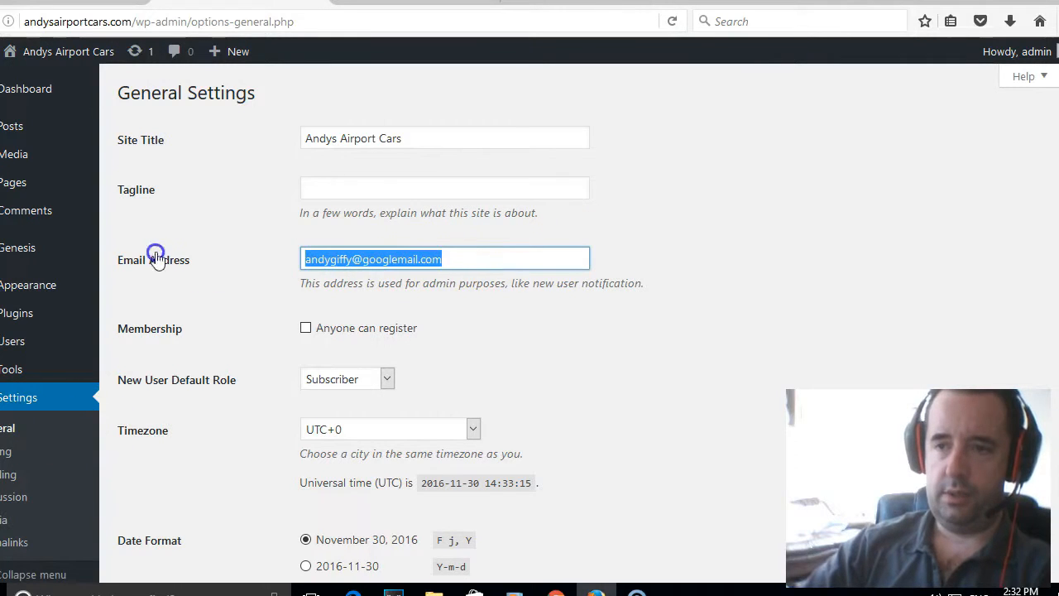
pyautogui.write('andy')
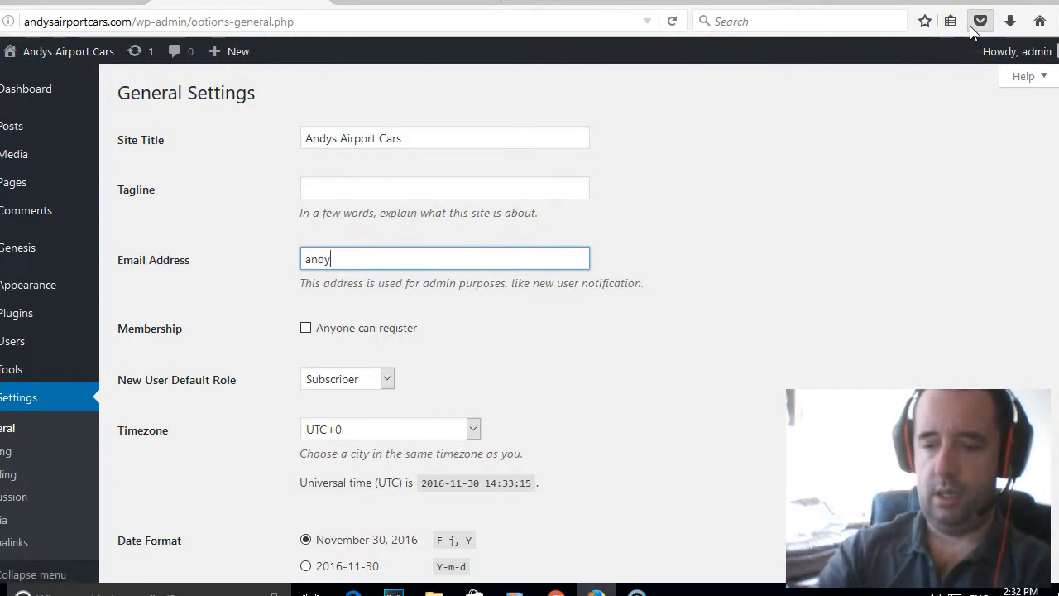
pyautogui.write('sairportc')
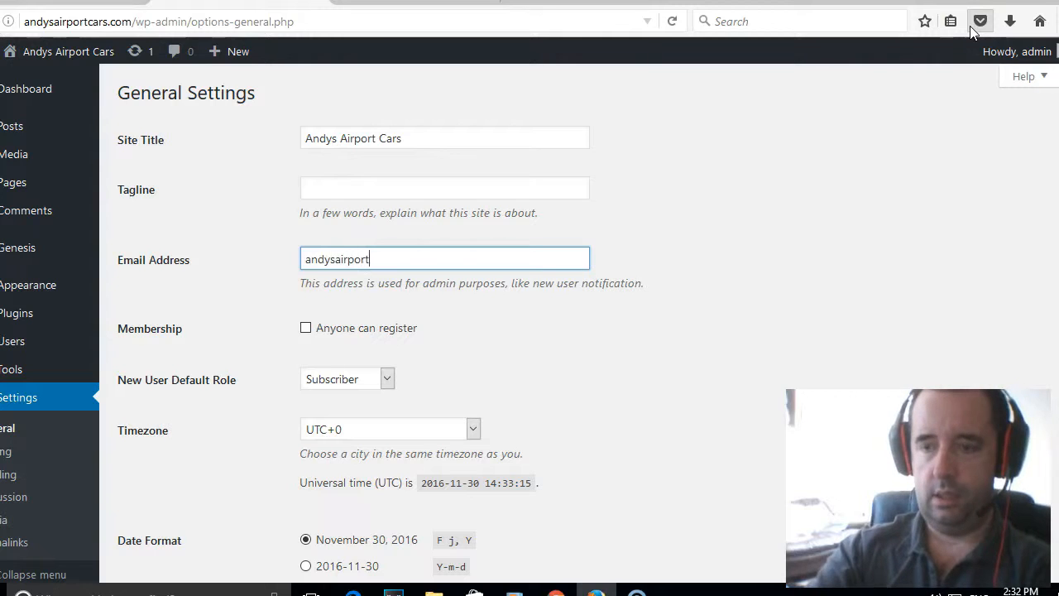
pyautogui.press('BackSpace')
pyautogui.press('BackSpace')
pyautogui.press('BackSpace')
pyautogui.press('BackSpace')
pyautogui.press('BackSpace')
pyautogui.press('BackSpace')
pyautogui.press('BackSpace')
pyautogui.press('BackSpace')
pyautogui.press('BackSpace')
pyautogui.press('BackSpace')
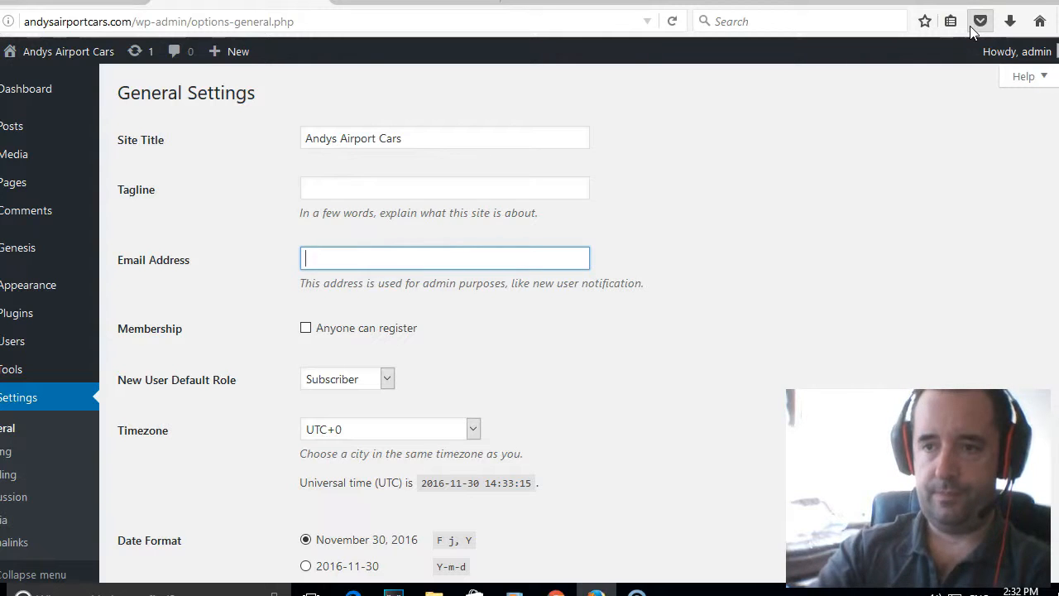
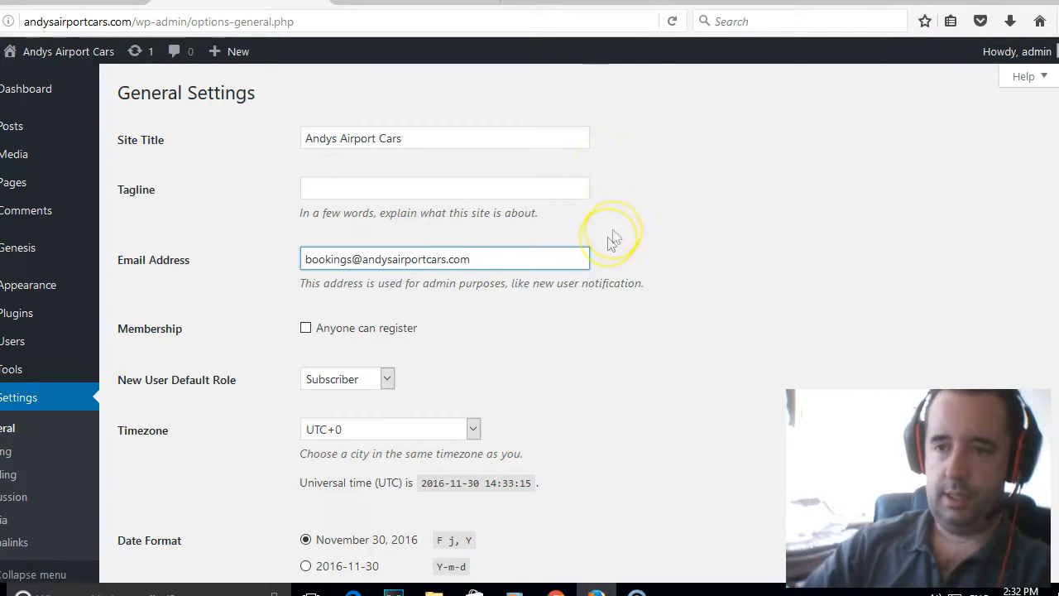
# Keep English (United States) language and UTC+0 timezone, and save the general settings.
pyautogui.scroll(-4, 604, 239)
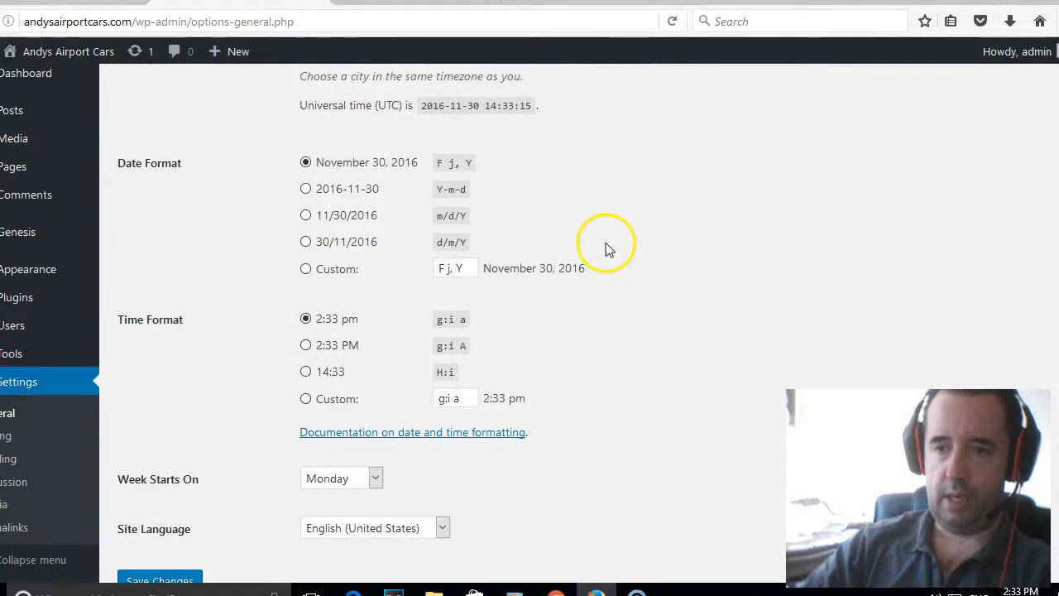
pyautogui.scroll(3, 607, 248)
pyautogui.scroll(-4, 590, 259)
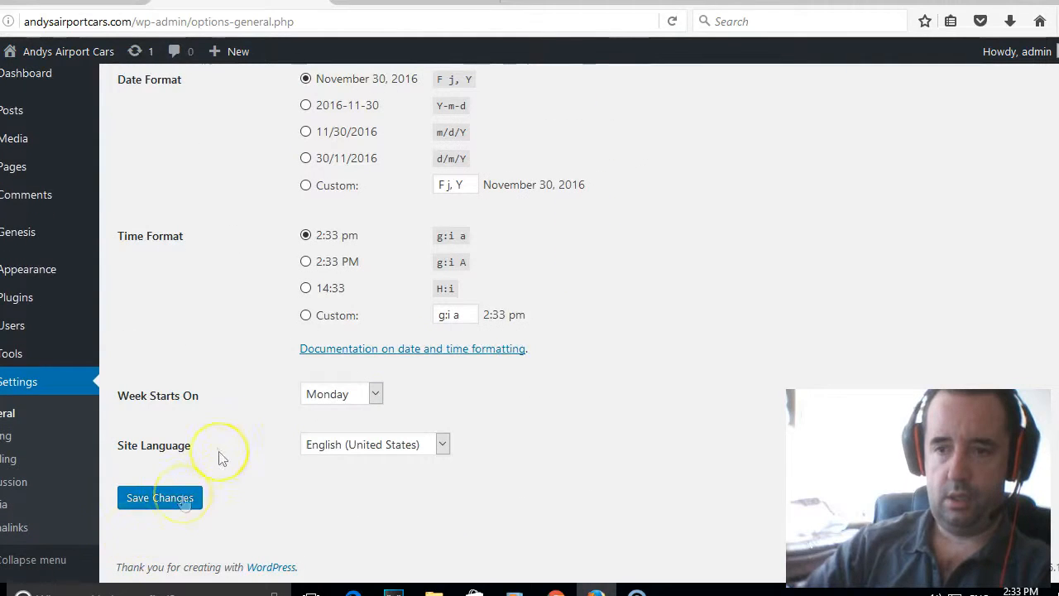
pyautogui.click(350, 447)
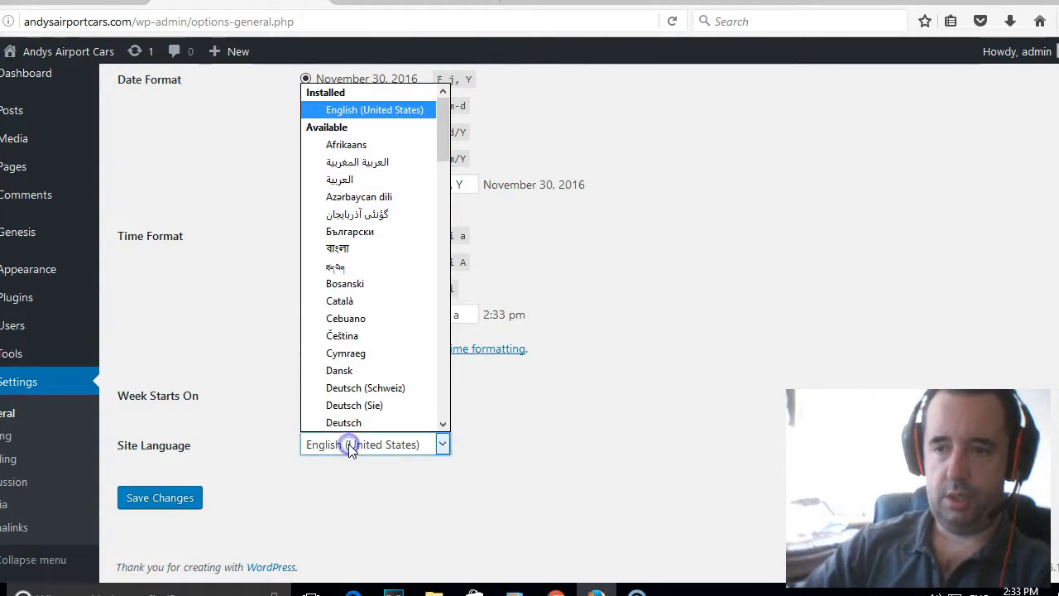
pyautogui.click(591, 339)
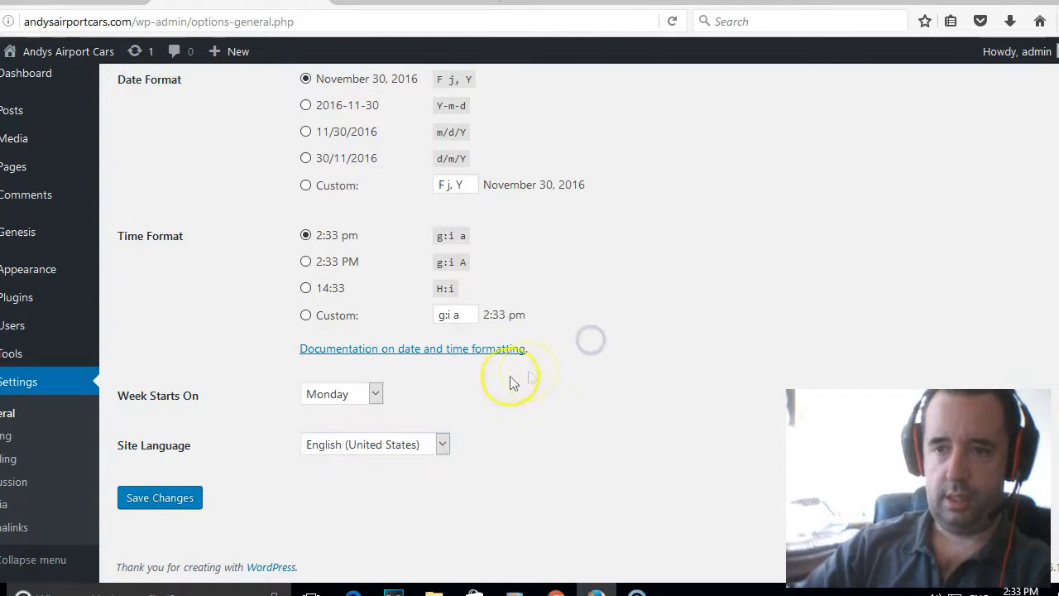
pyautogui.click(349, 401)
pyautogui.scroll(3, 356, 397)
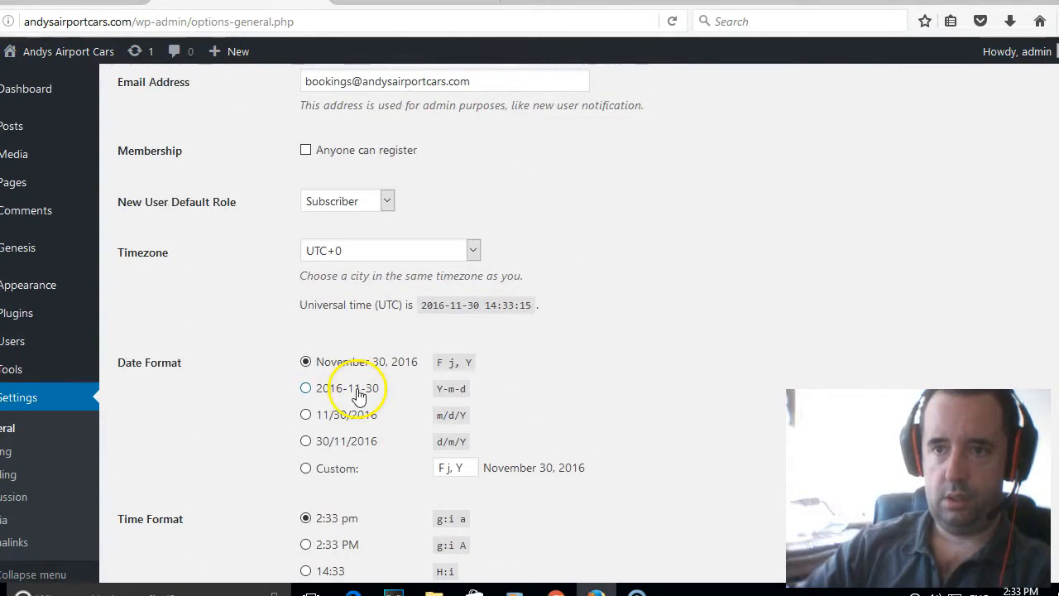
pyautogui.click(398, 250)
pyautogui.scroll(1, 433, 359)
pyautogui.click(660, 315)
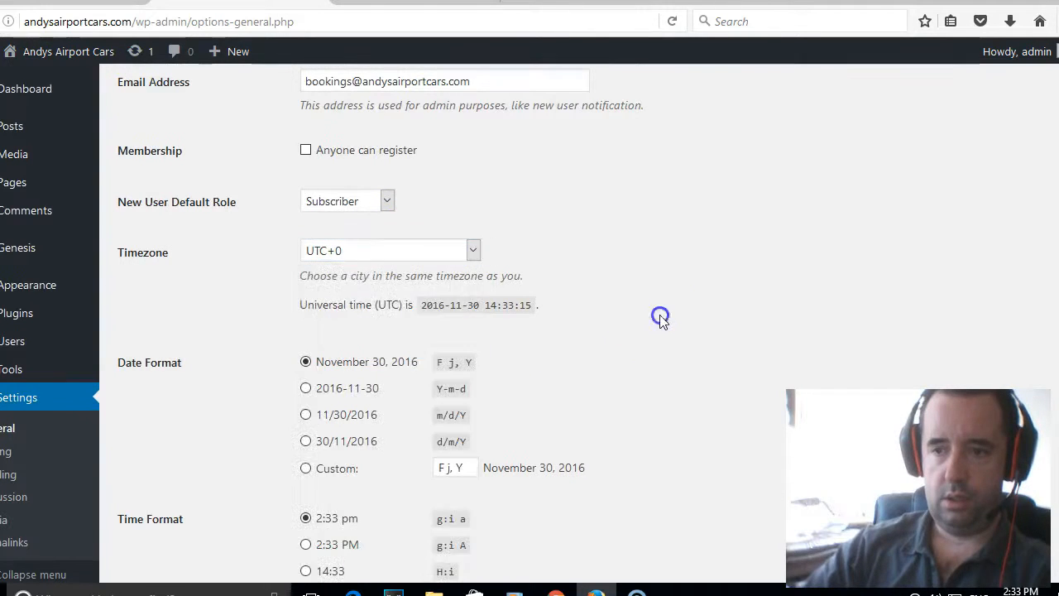
pyautogui.scroll(-3, 199, 366)
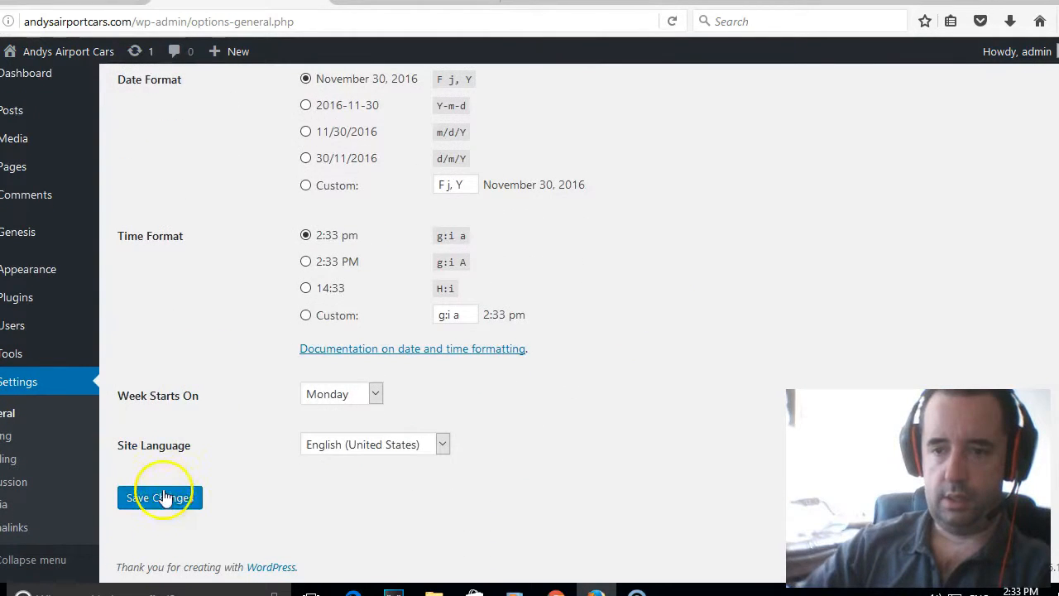
pyautogui.click(162, 498)
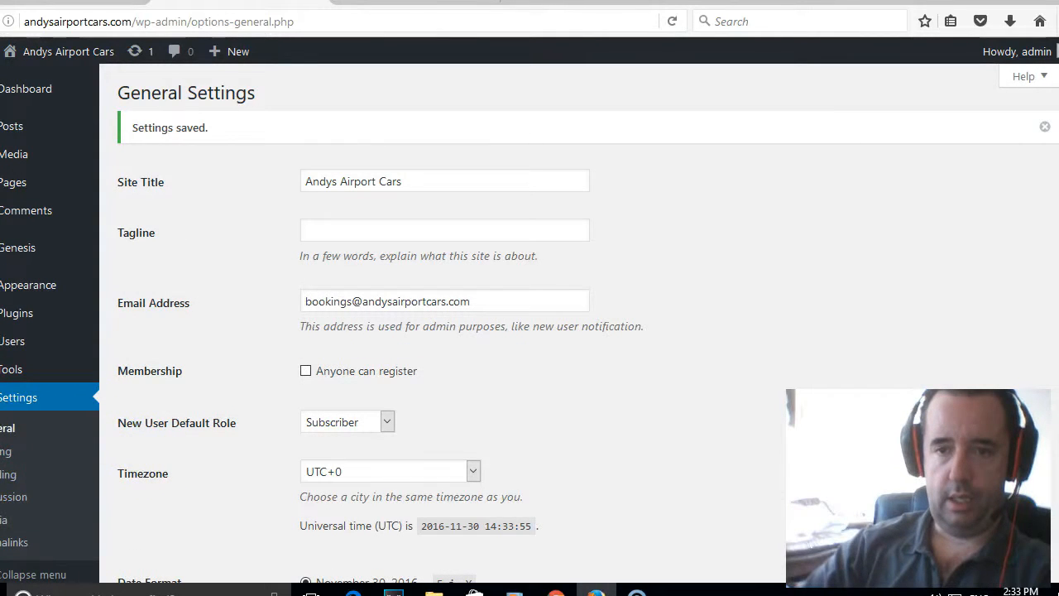
pyautogui.click(17, 478)
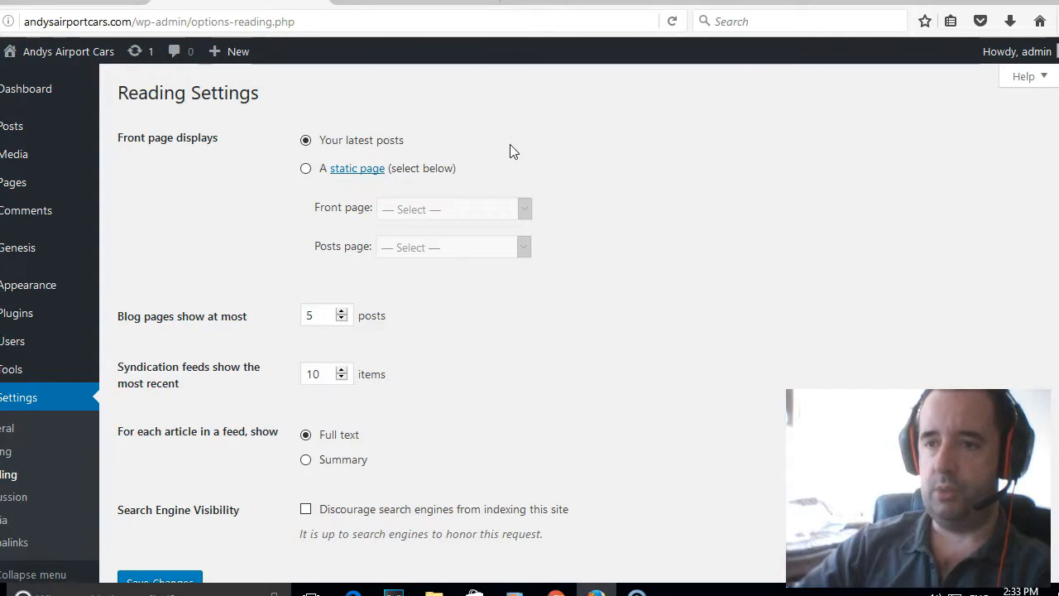
# Set a static front page of 'Airport Travel Thanet', leaving no posts page, and save.
pyautogui.click(306, 170)
pyautogui.click(454, 211)
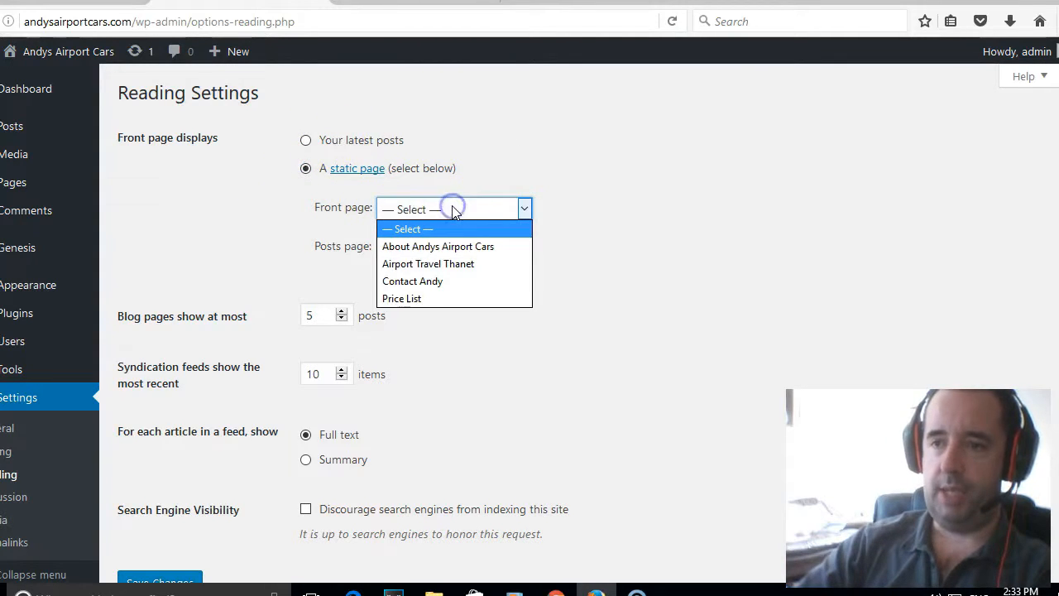
pyautogui.click(462, 265)
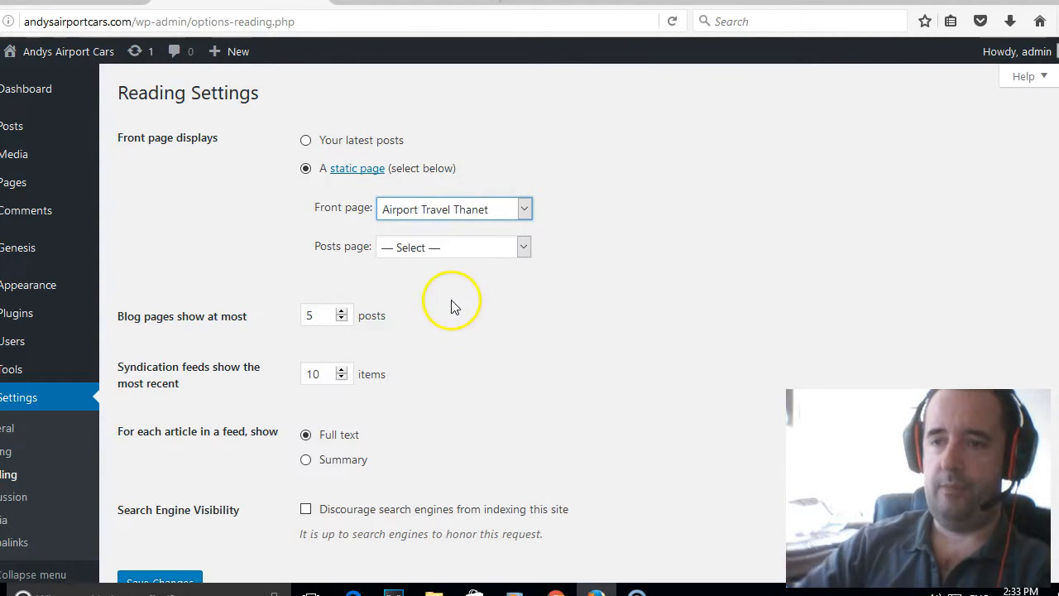
pyautogui.scroll(-2, 455, 327)
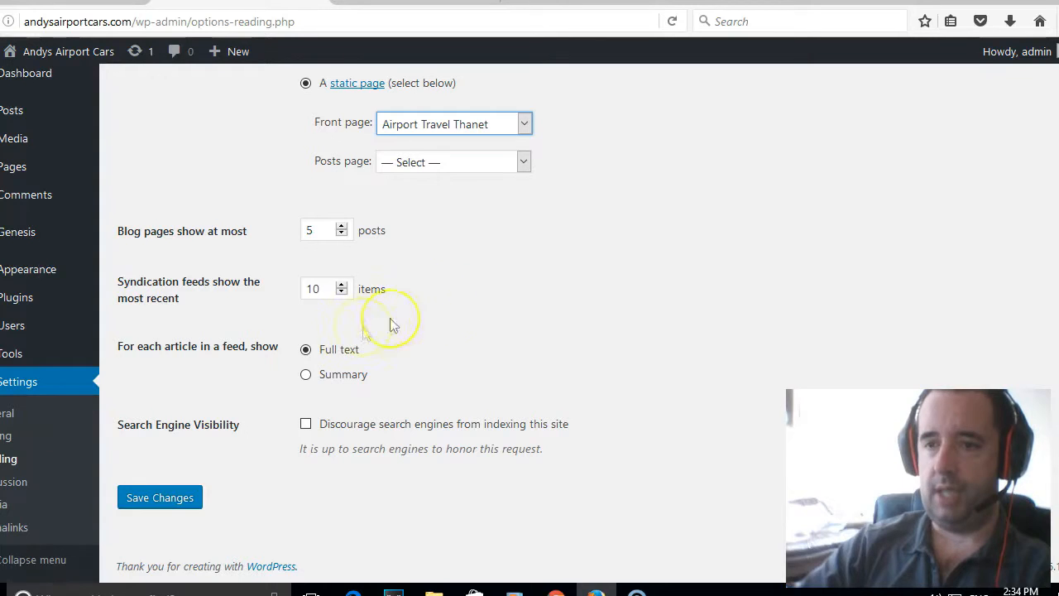
pyautogui.click(159, 498)
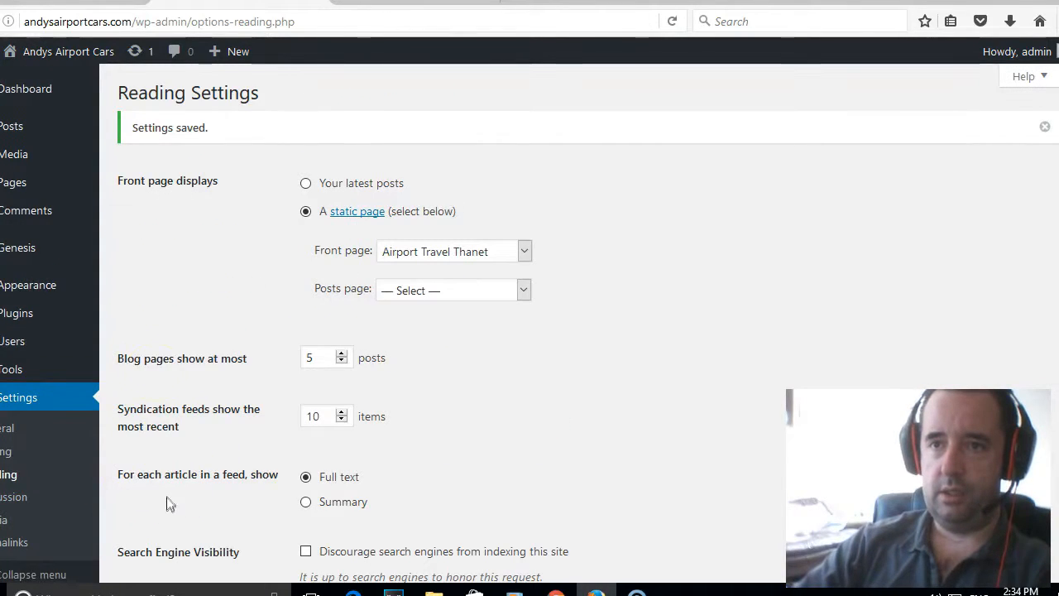
# View the live site to confirm it opens on Airport Travel Thanet, then go to Menus.
pyautogui.moveTo(84, 60)
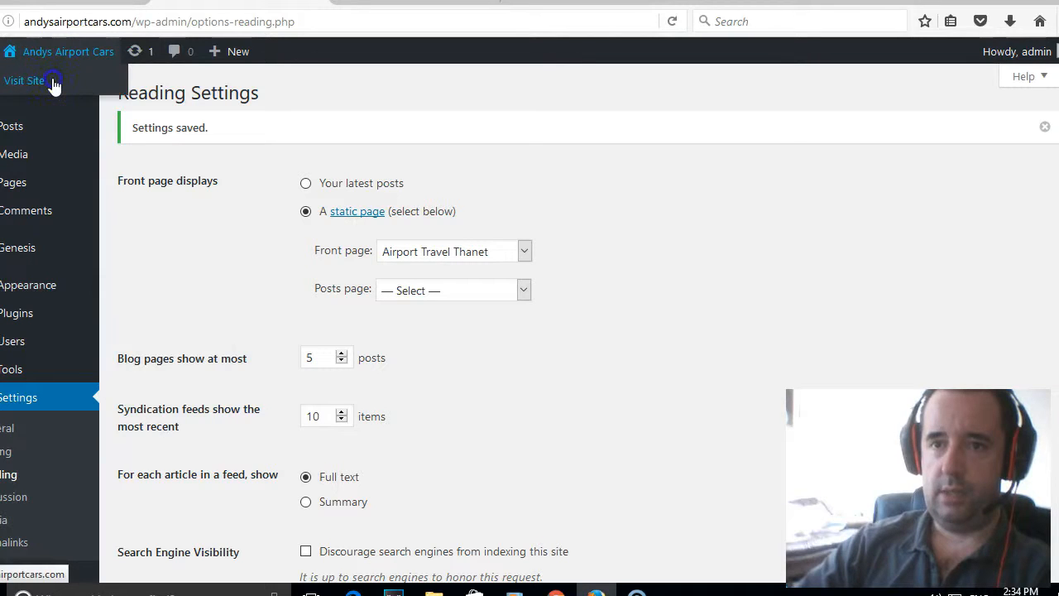
pyautogui.click(25, 80)
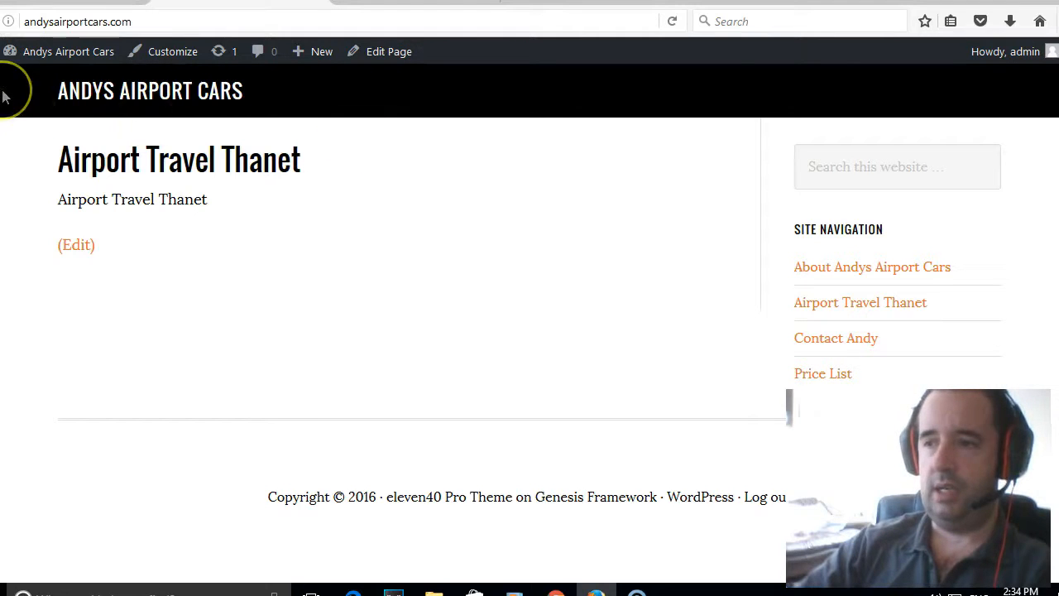
pyautogui.moveTo(46, 66)
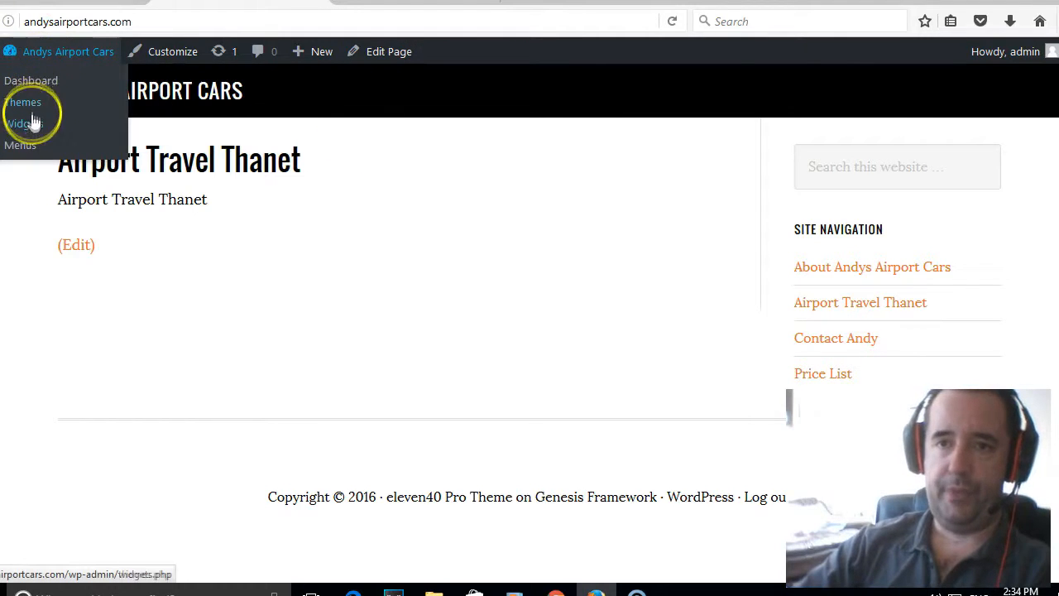
pyautogui.click(24, 153)
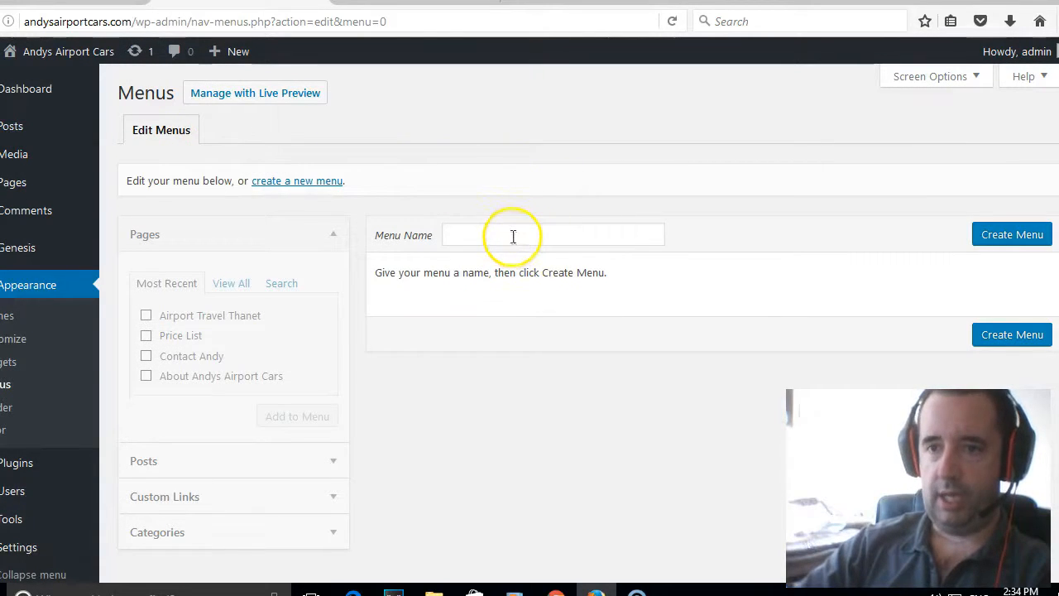
# Create an empty menu named 'Andys Airport Cars Main Menu'.
pyautogui.click(511, 235)
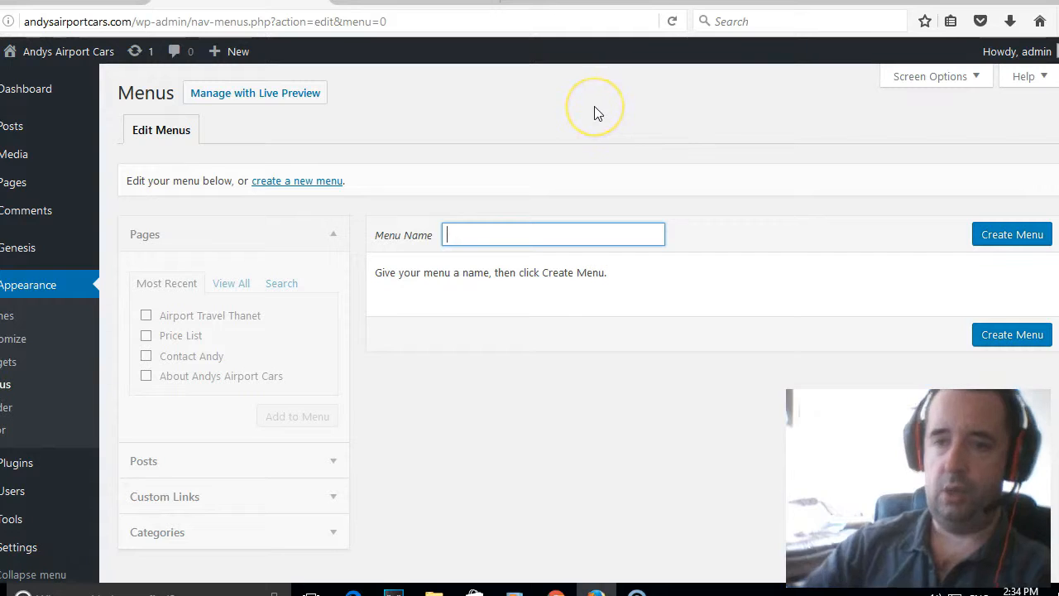
pyautogui.write('Andys')
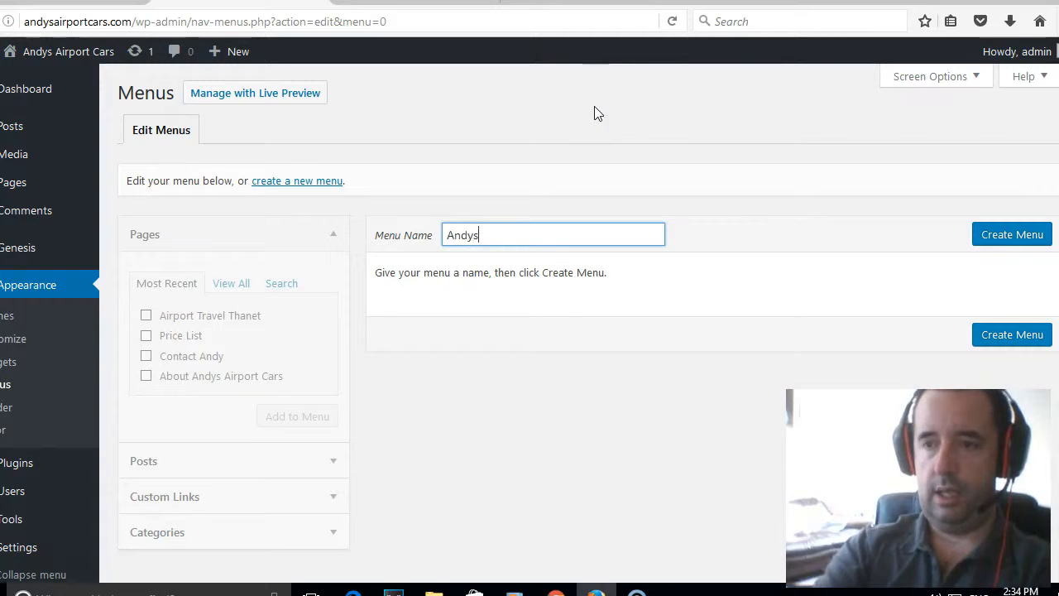
pyautogui.write(' Airport')
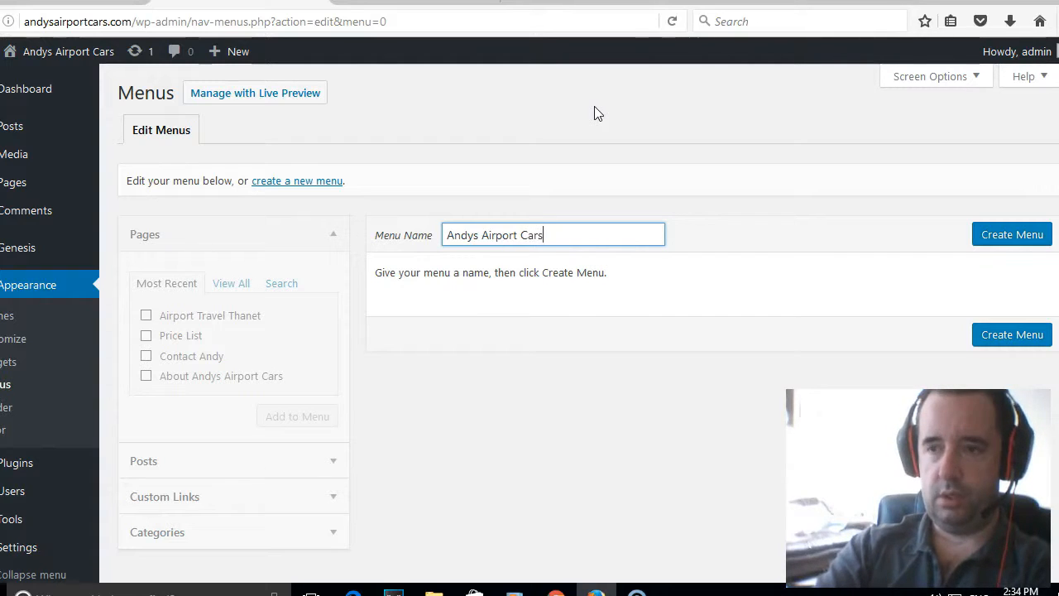
pyautogui.write('Cars Main Menu')
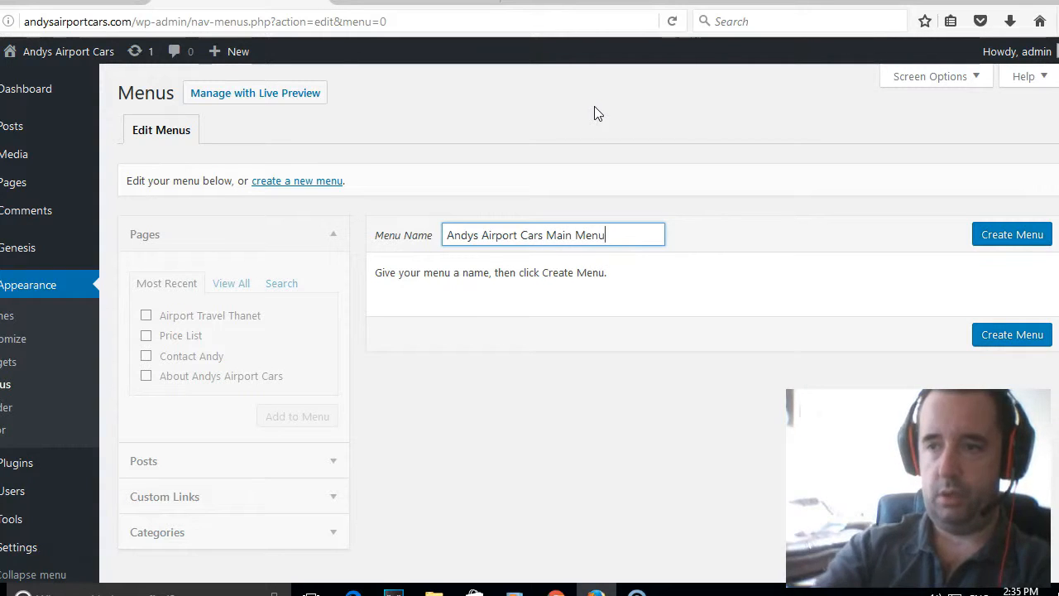
pyautogui.click(993, 236)
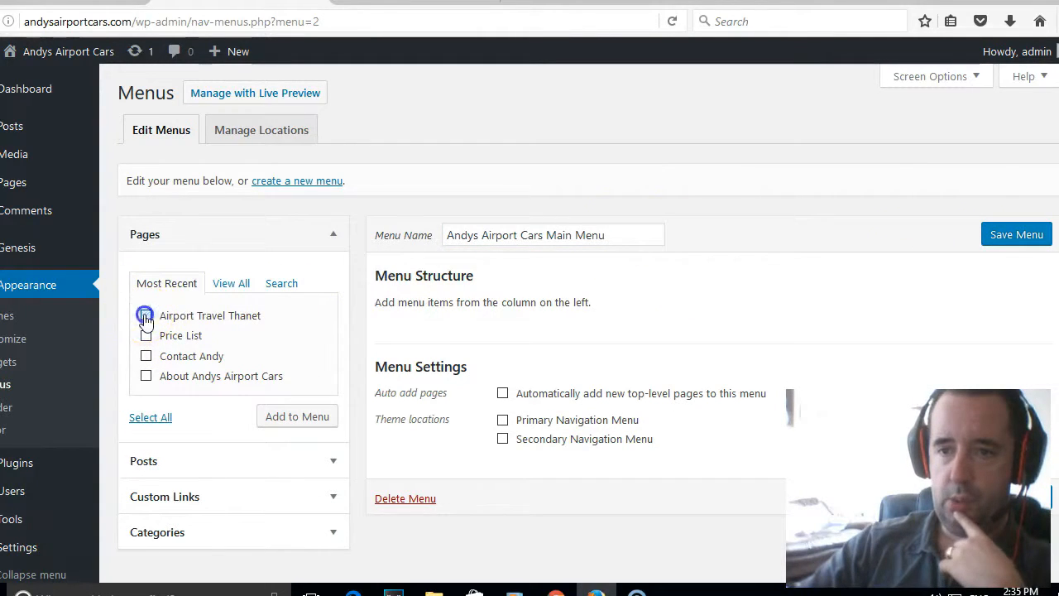
# Add all four pages to the menu and relabel Airport Travel Thanet as 'HOME'.
pyautogui.click(147, 376)
pyautogui.click(295, 416)
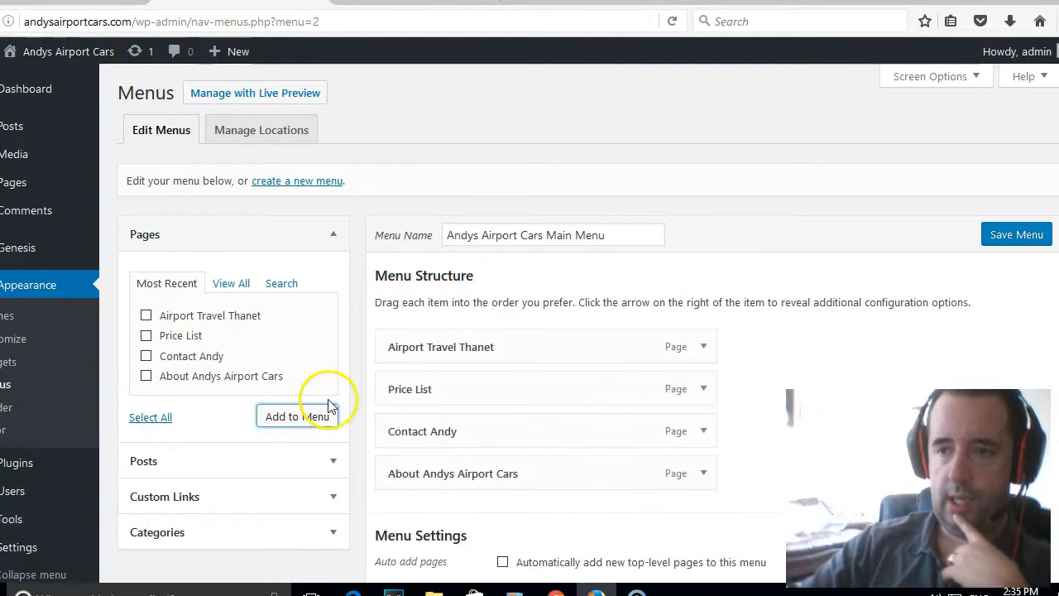
pyautogui.click(703, 347)
pyautogui.tripleClick(512, 403)
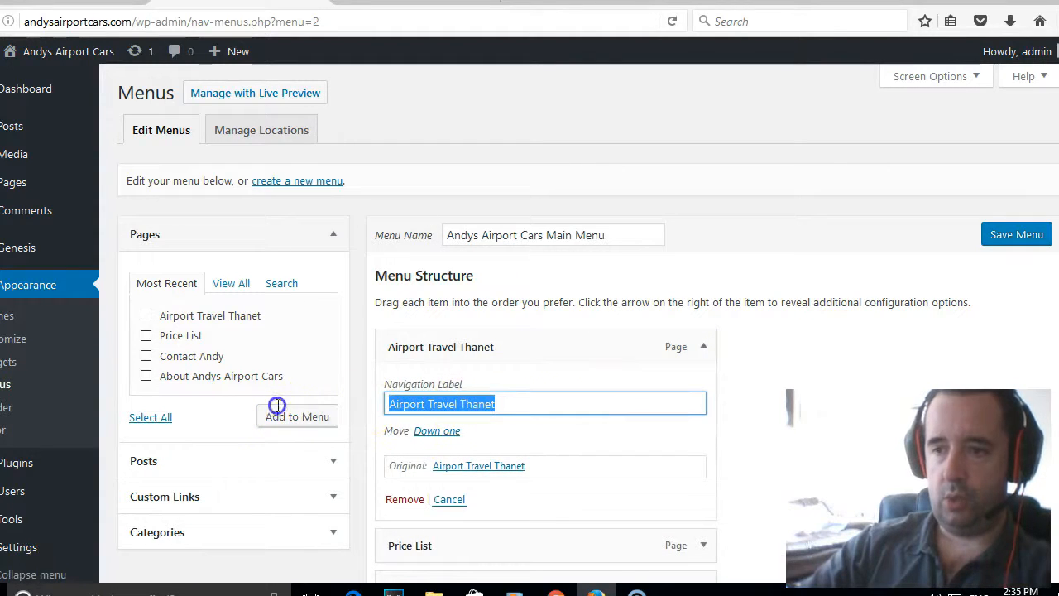
pyautogui.write('HOME')
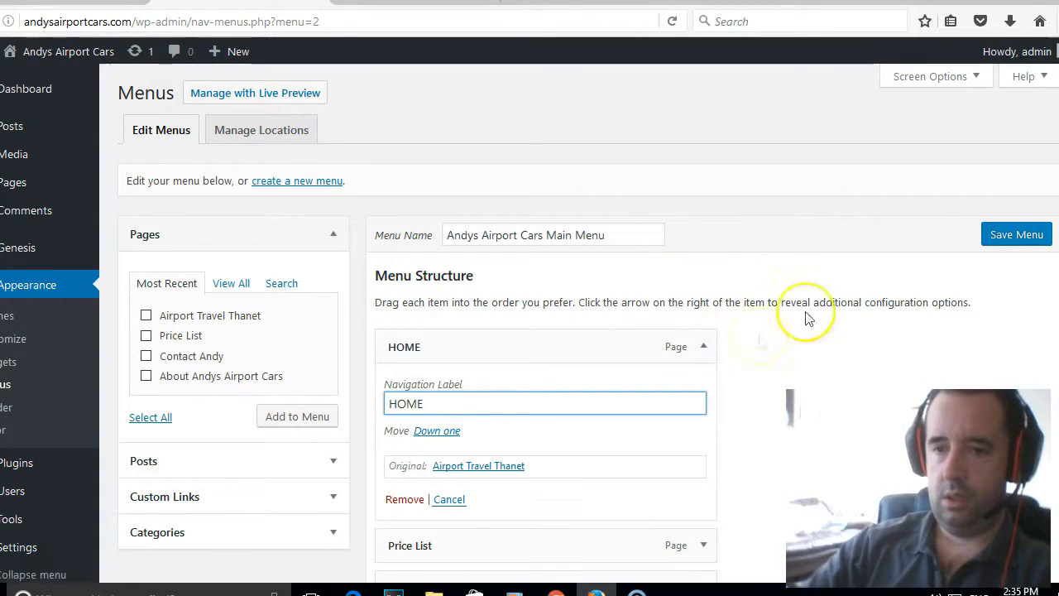
pyautogui.scroll(-2, 809, 304)
pyautogui.scroll(-3, 807, 302)
pyautogui.scroll(4, 806, 301)
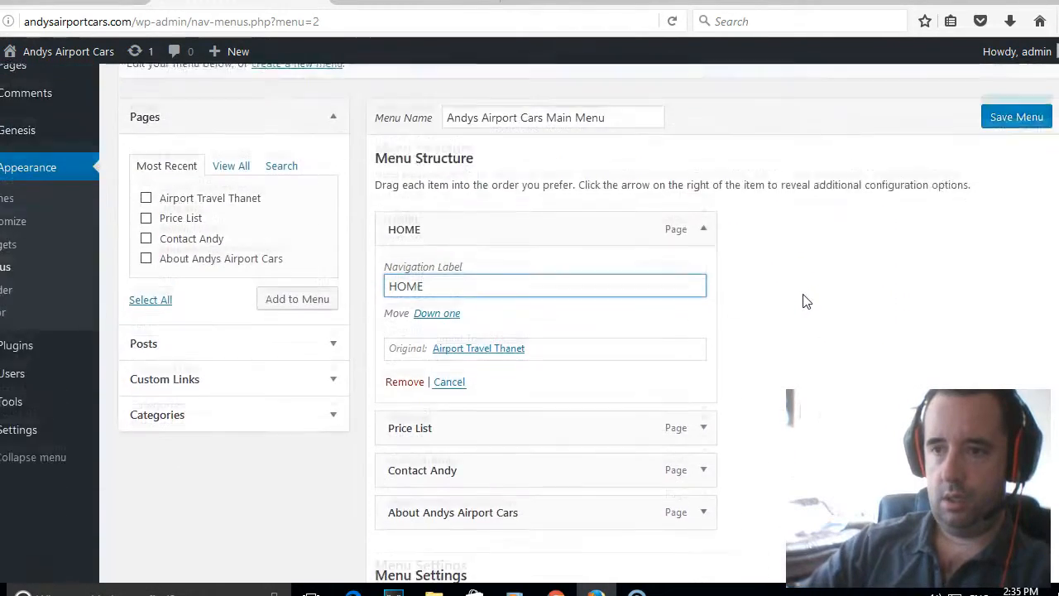
pyautogui.click(801, 302)
pyautogui.click(706, 250)
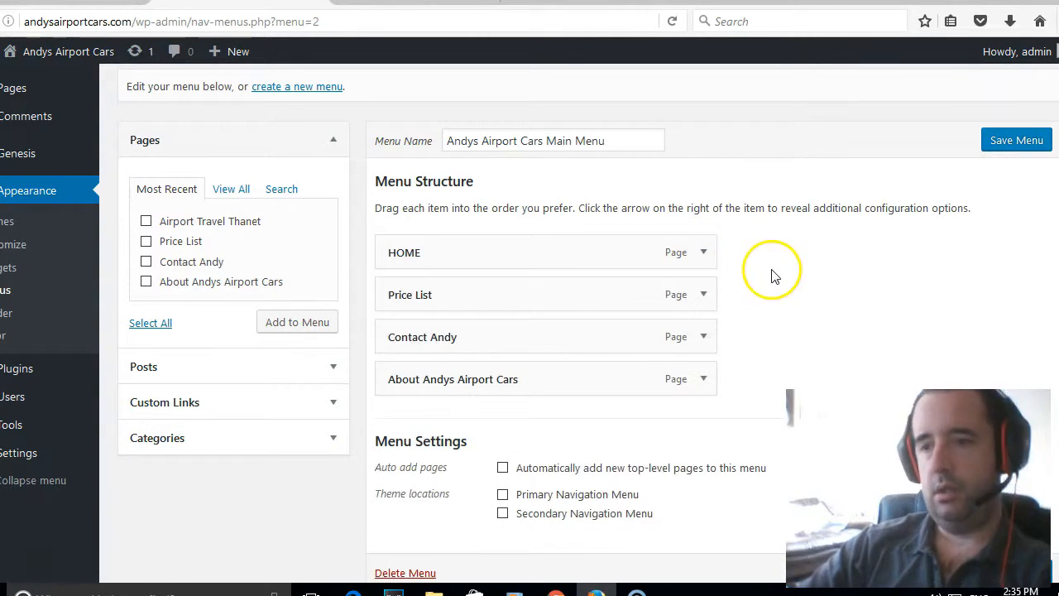
# Move About Andys Airport Cars into second place, labelled 'ABOUT ANDYS AIRPORT CARS'.
pyautogui.moveTo(538, 378); pyautogui.dragTo(568, 312)
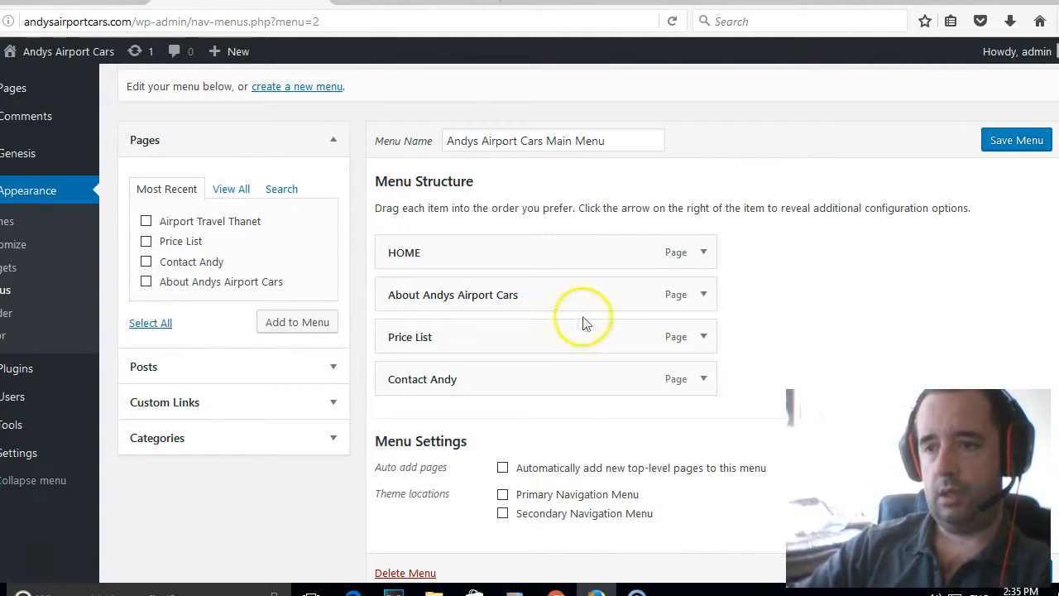
pyautogui.click(704, 295)
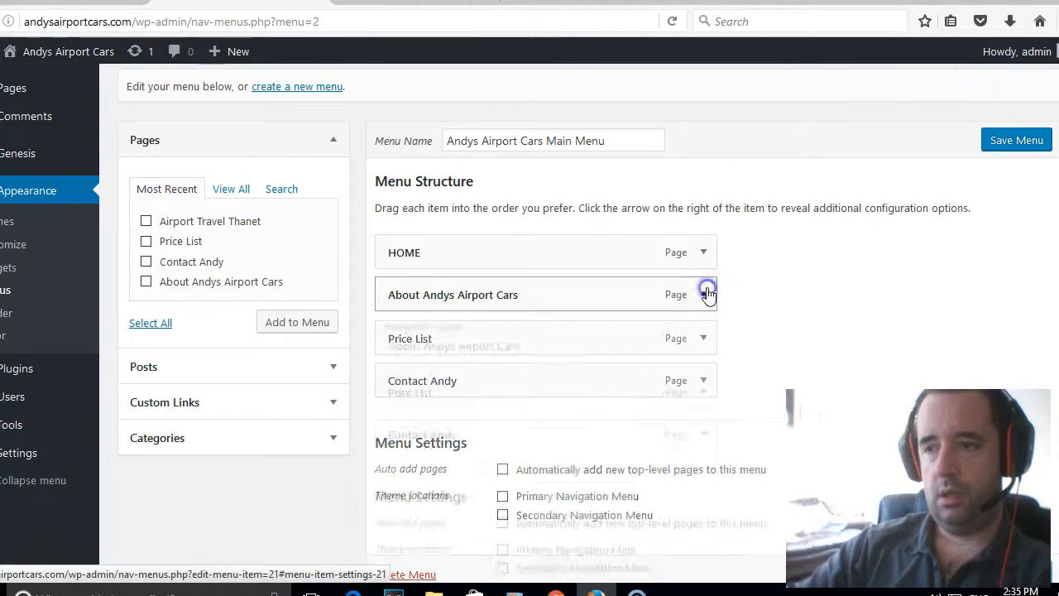
pyautogui.moveTo(536, 351); pyautogui.dragTo(249, 356)
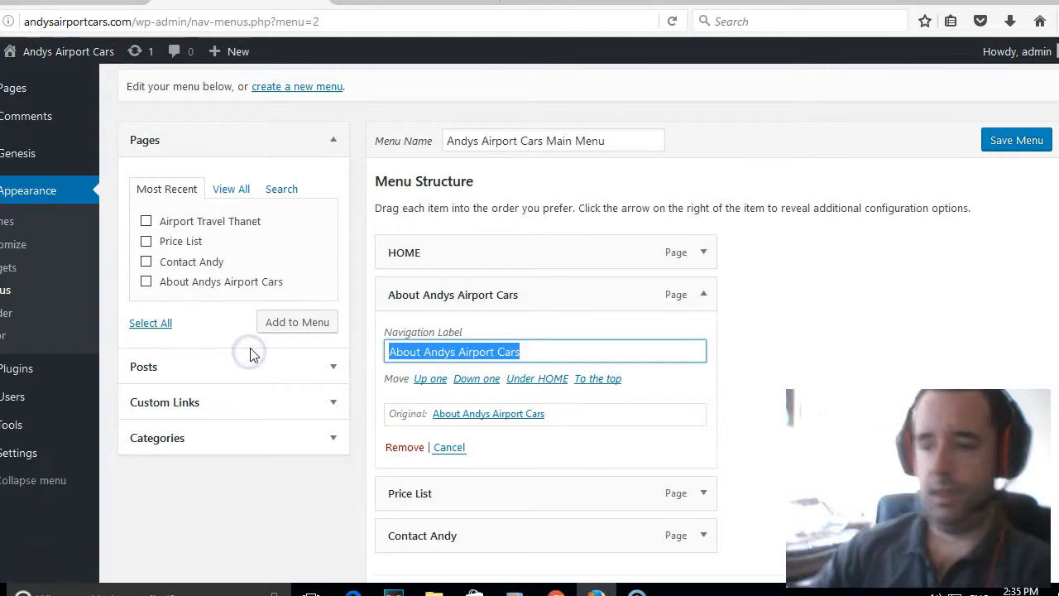
pyautogui.write('ABOUT')
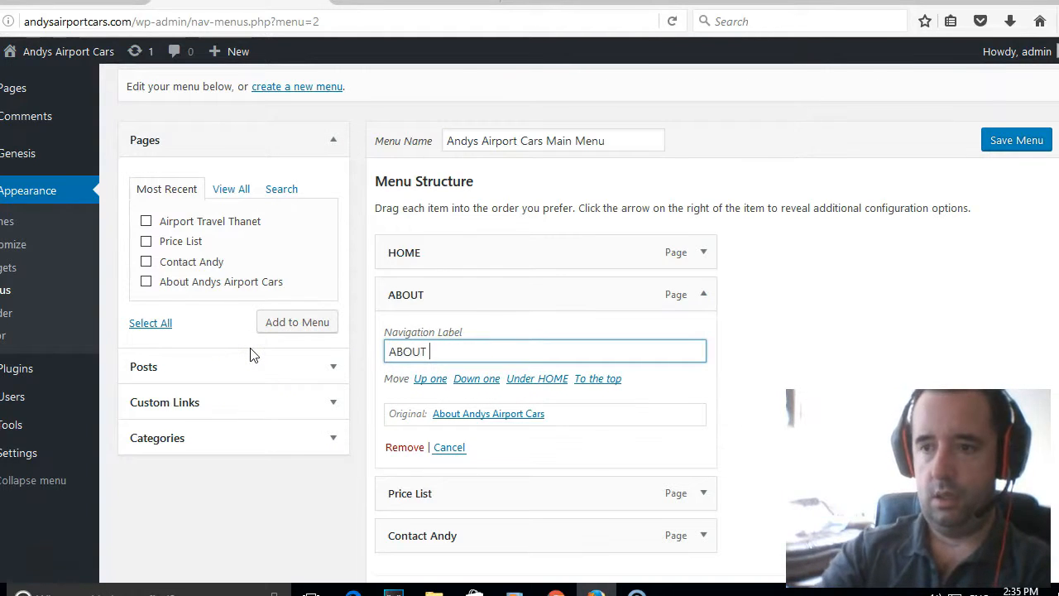
pyautogui.write(' ANDYS AIRPORT CARS')
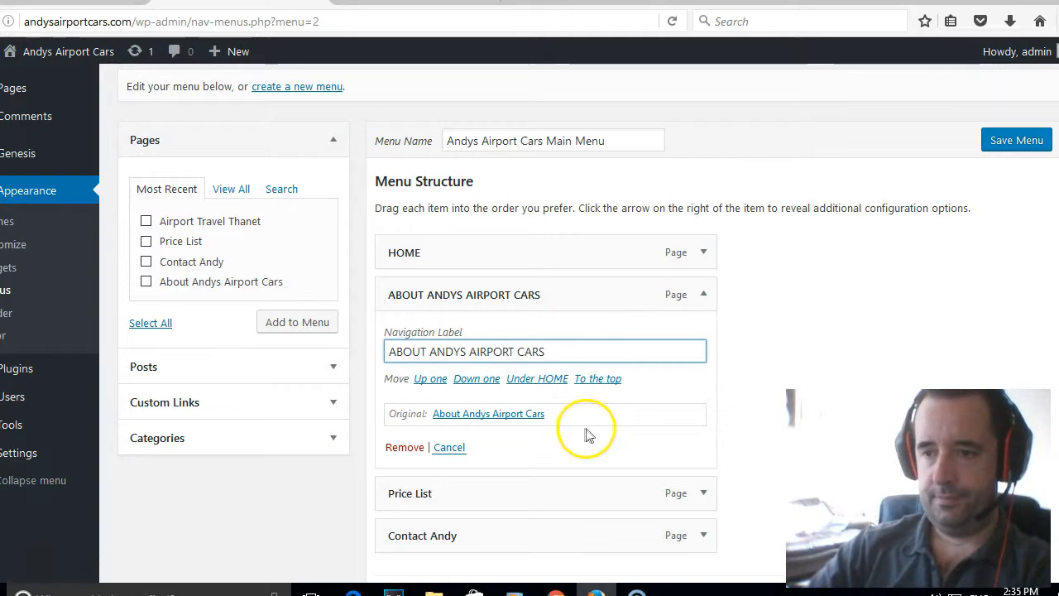
pyautogui.click(705, 298)
# Relabel the Price List and Contact Andy items 'PRICE LIST' and 'CONTACT'.
pyautogui.click(704, 337)
pyautogui.moveTo(474, 395); pyautogui.dragTo(309, 397)
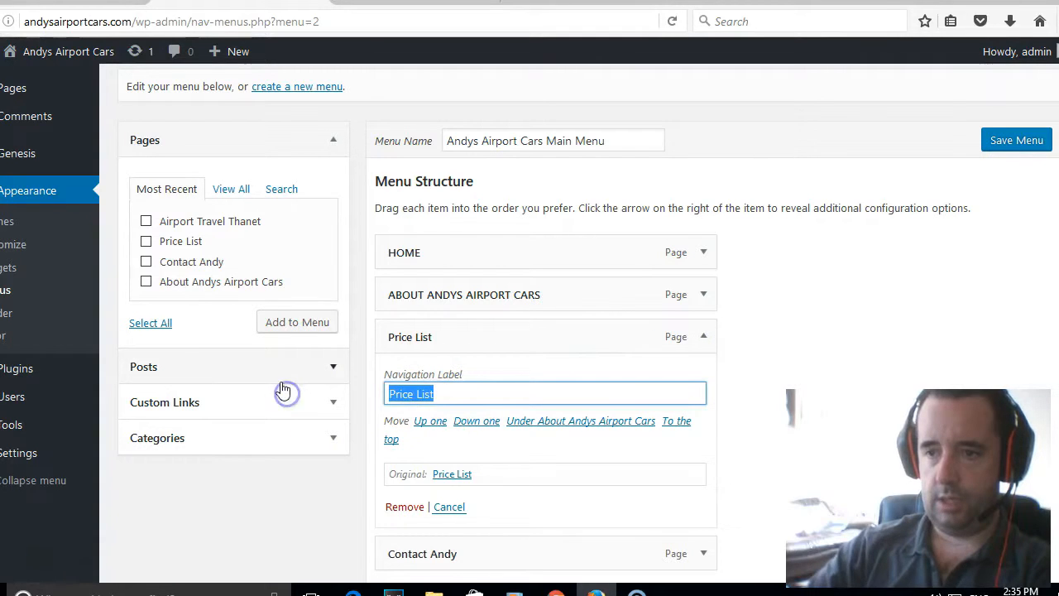
pyautogui.write('pric')
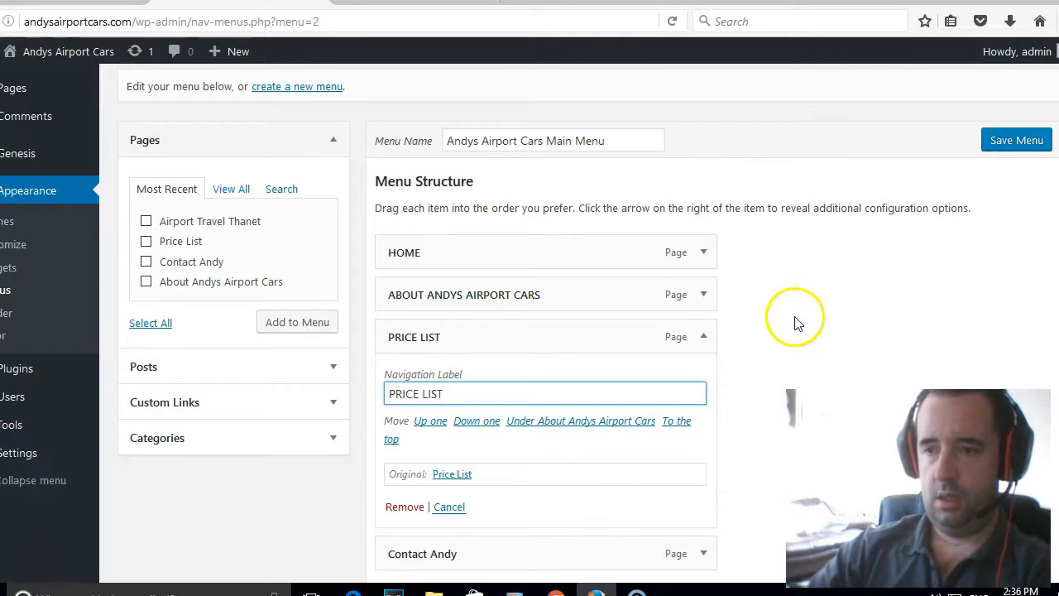
pyautogui.click(705, 339)
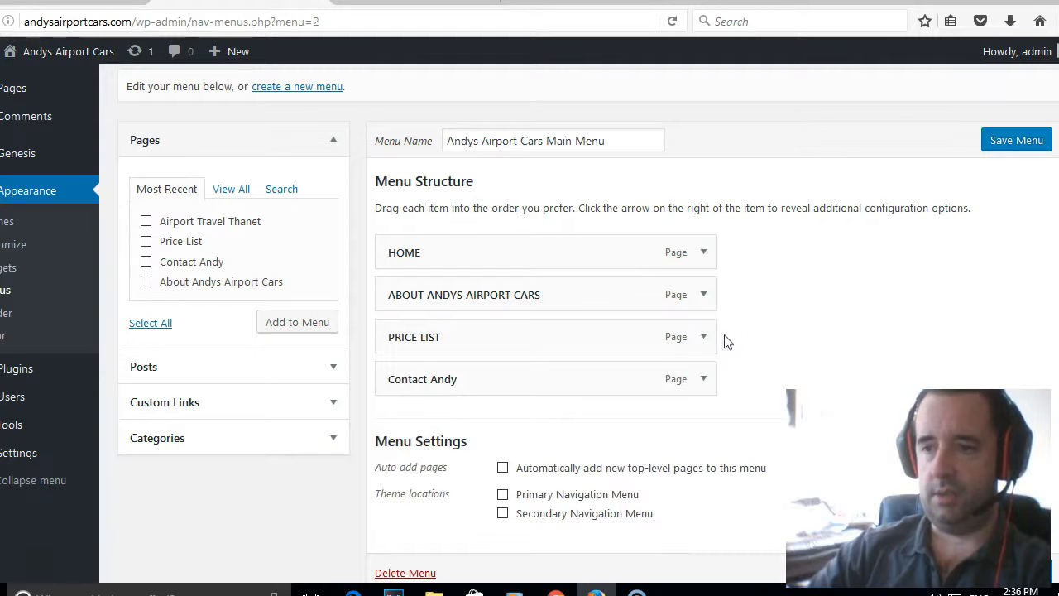
pyautogui.click(703, 379)
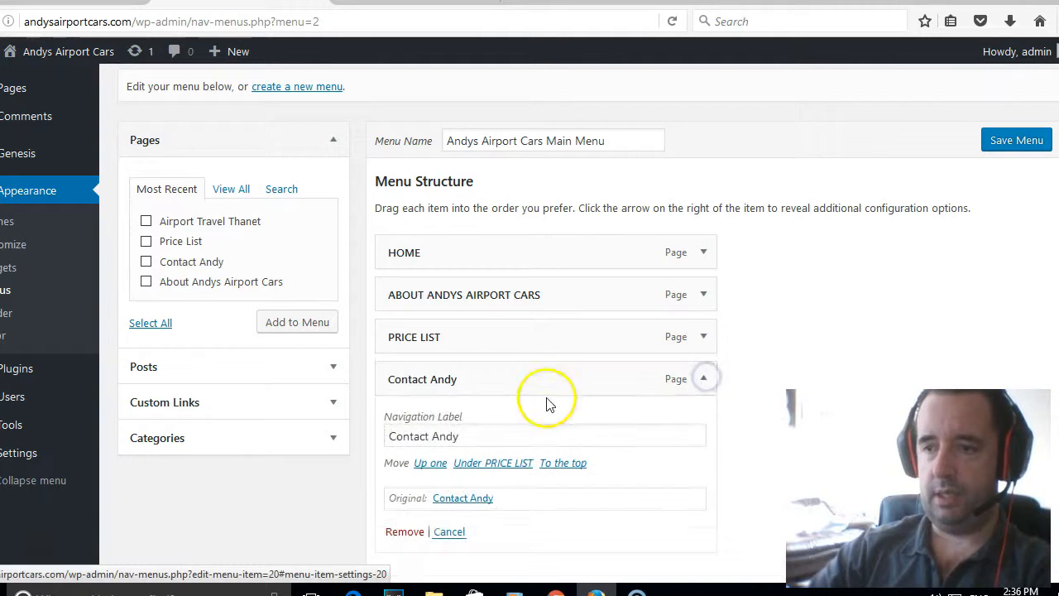
pyautogui.moveTo(479, 436); pyautogui.dragTo(198, 442)
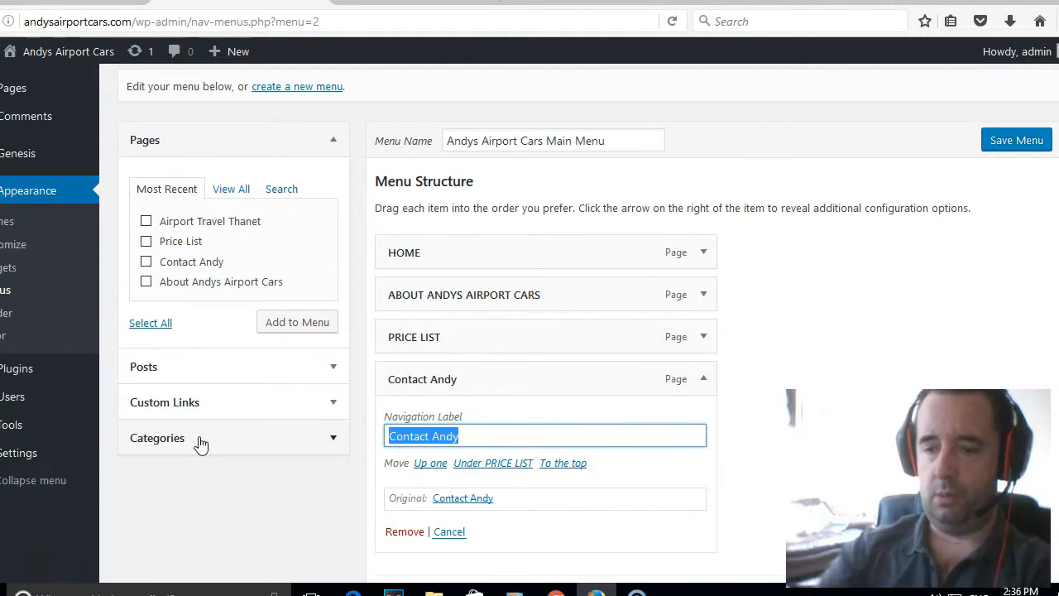
pyautogui.write('con')
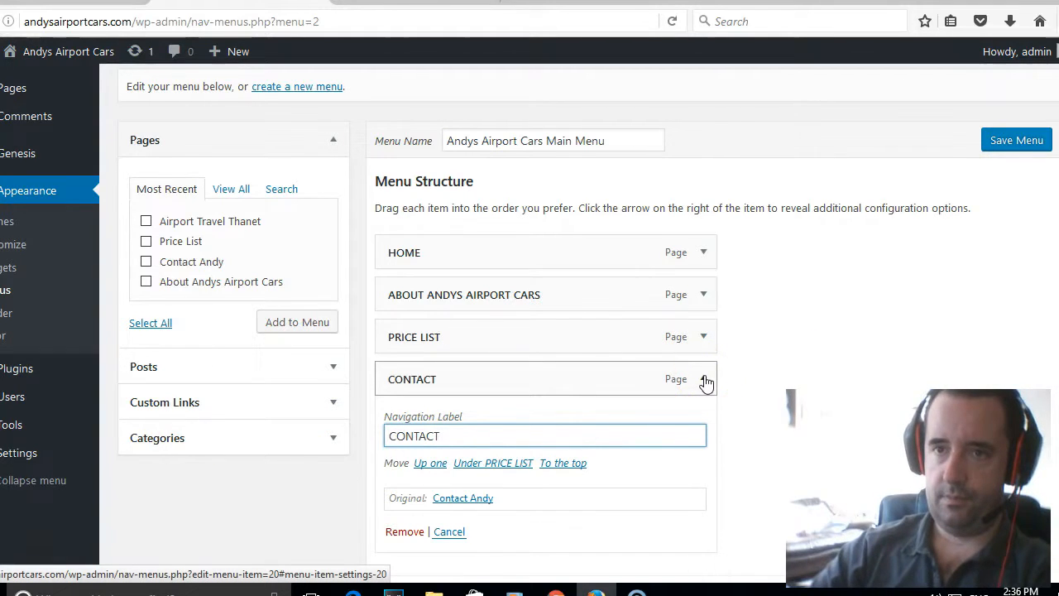
pyautogui.click(704, 379)
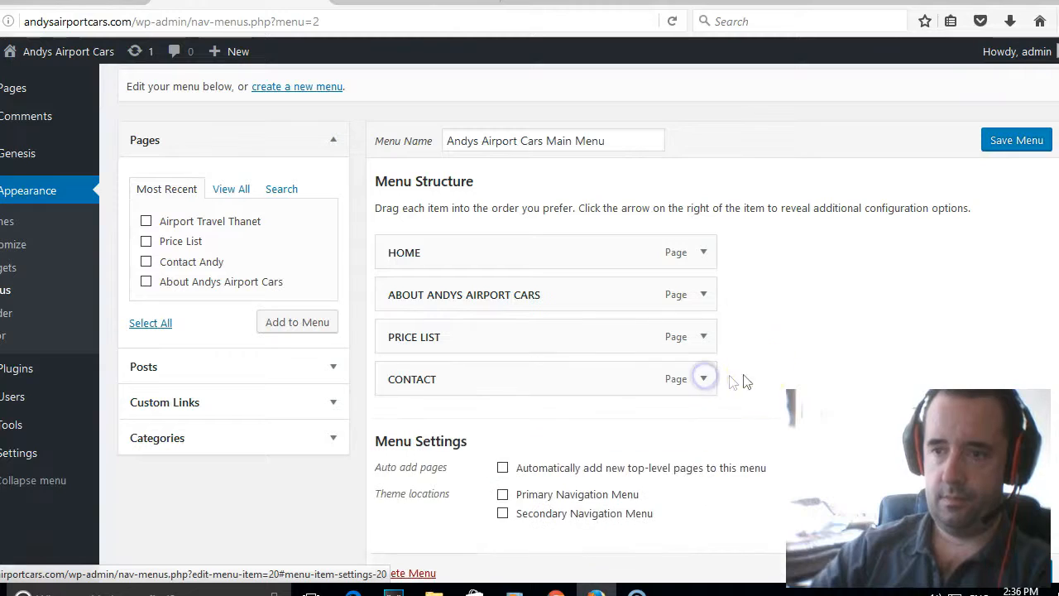
pyautogui.scroll(-2, 764, 359)
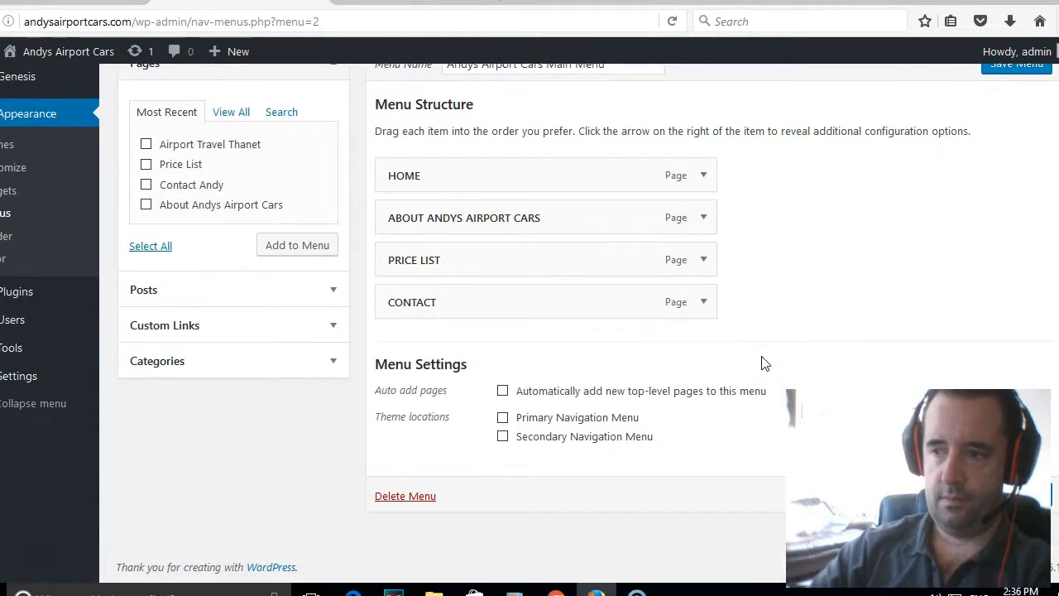
pyautogui.scroll(3, 764, 364)
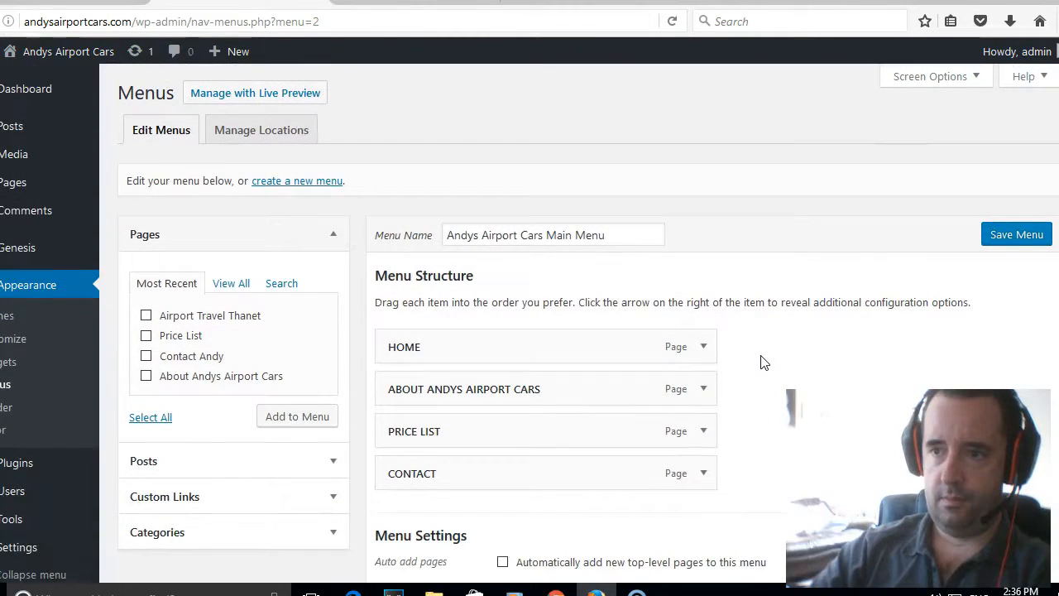
# Save the main menu and assign it to the Primary Navigation Menu location.
pyautogui.click(1022, 239)
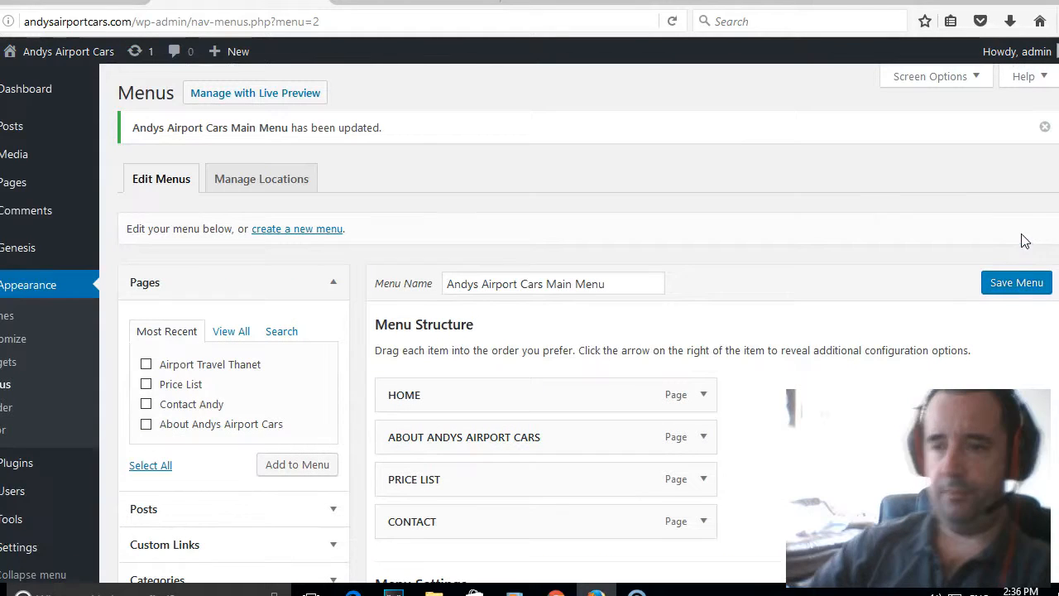
pyautogui.click(282, 178)
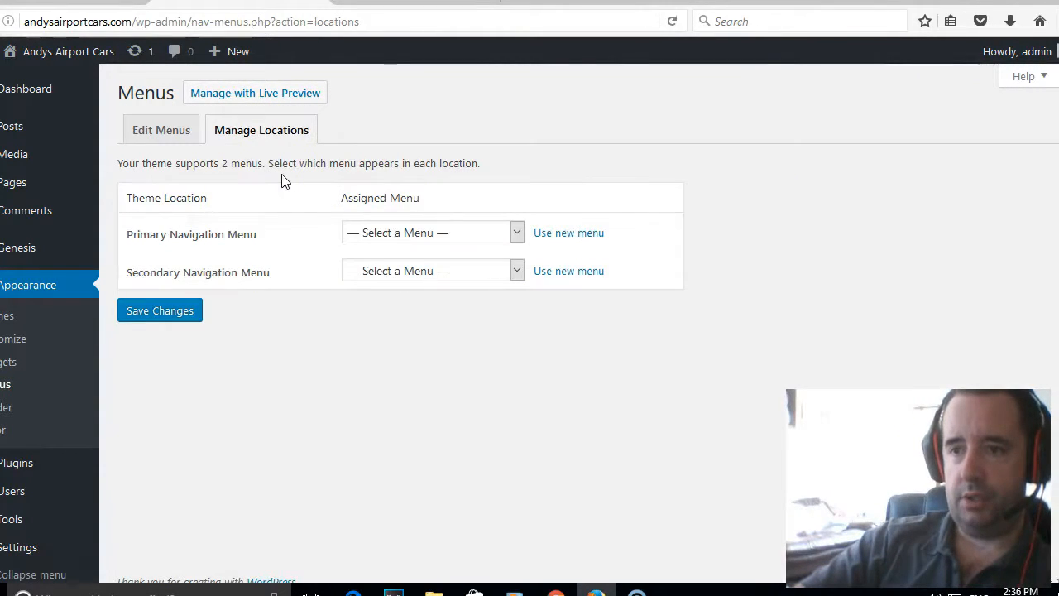
pyautogui.click(284, 174)
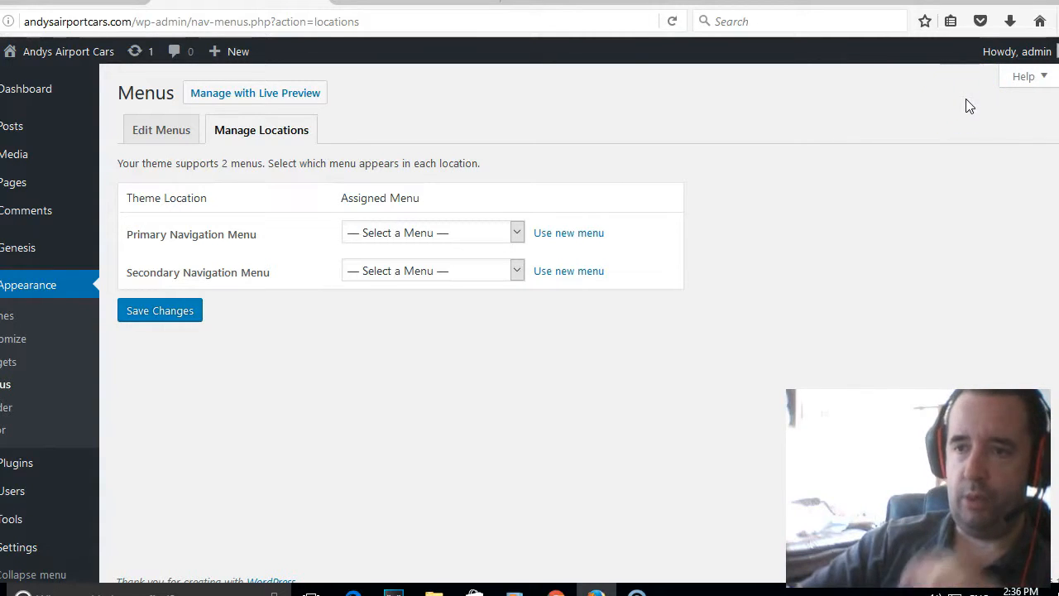
pyautogui.click(409, 235)
pyautogui.click(410, 270)
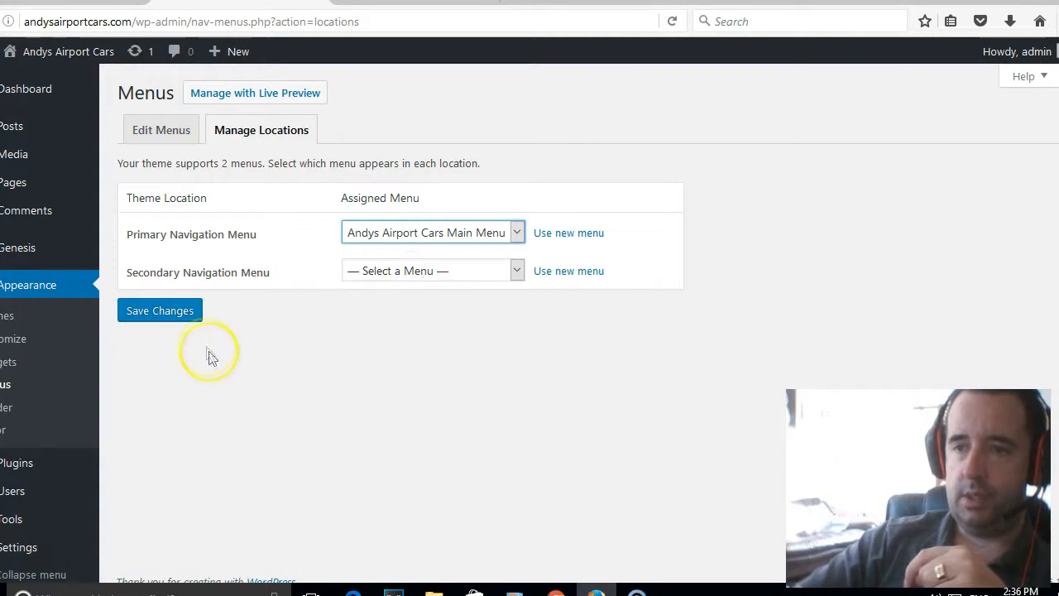
pyautogui.click(185, 319)
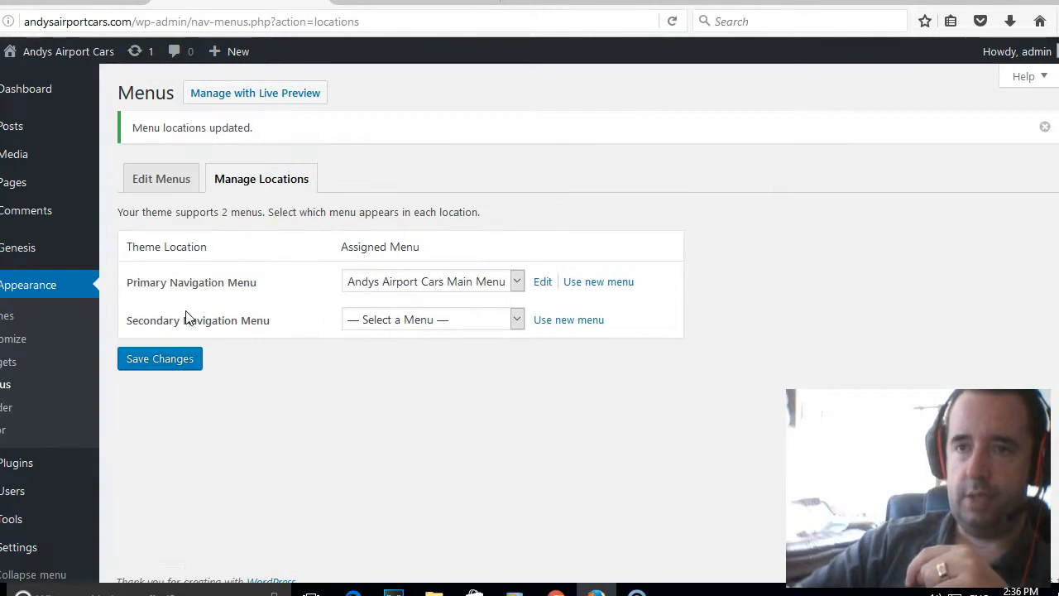
# Visit the live site and browse the About Andys Airport Cars and Price List pages.
pyautogui.click(41, 80)
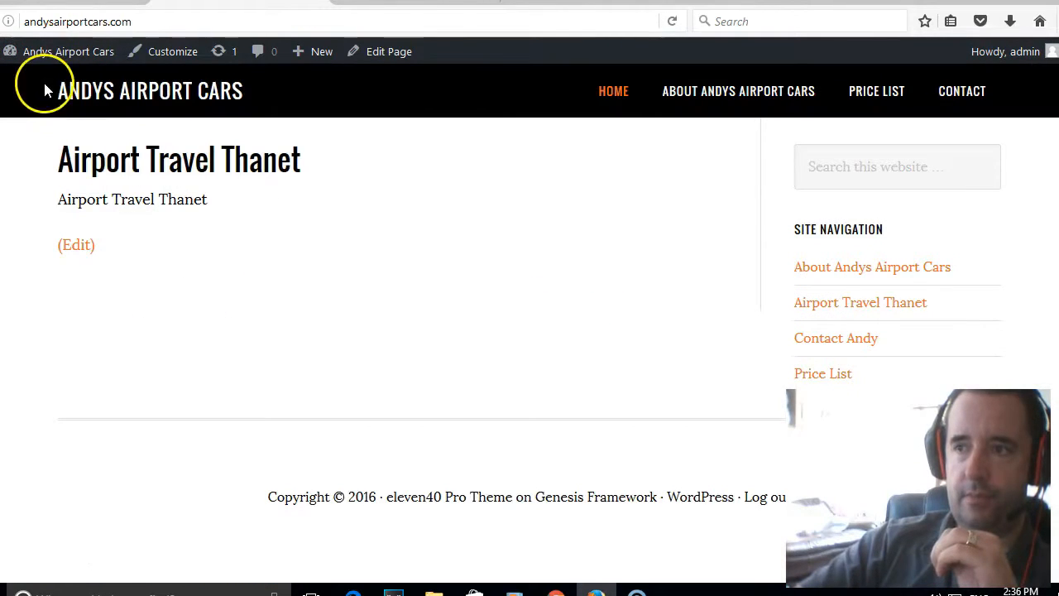
pyautogui.click(733, 96)
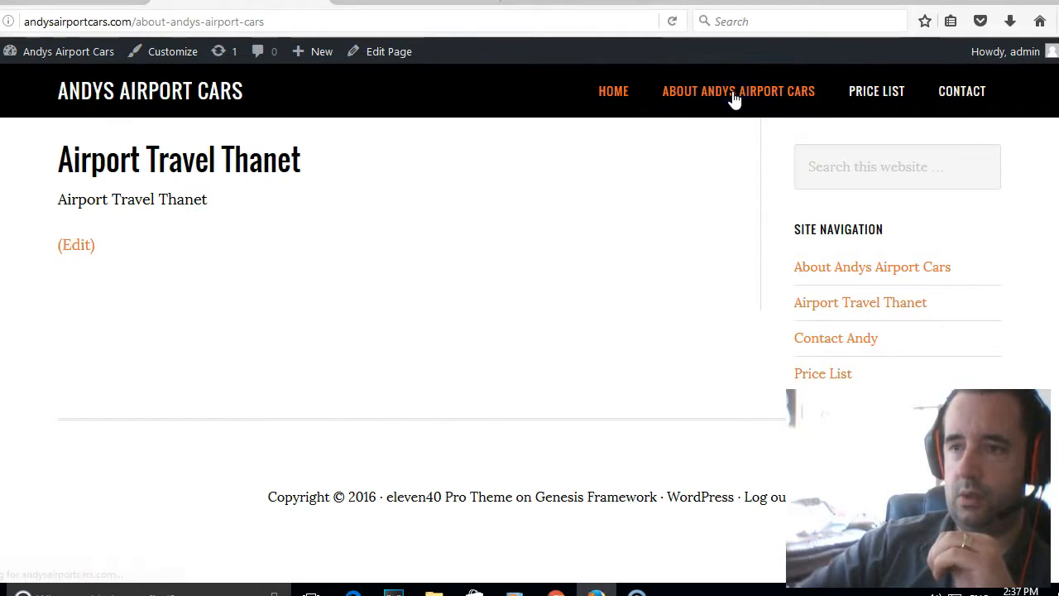
pyautogui.click(885, 95)
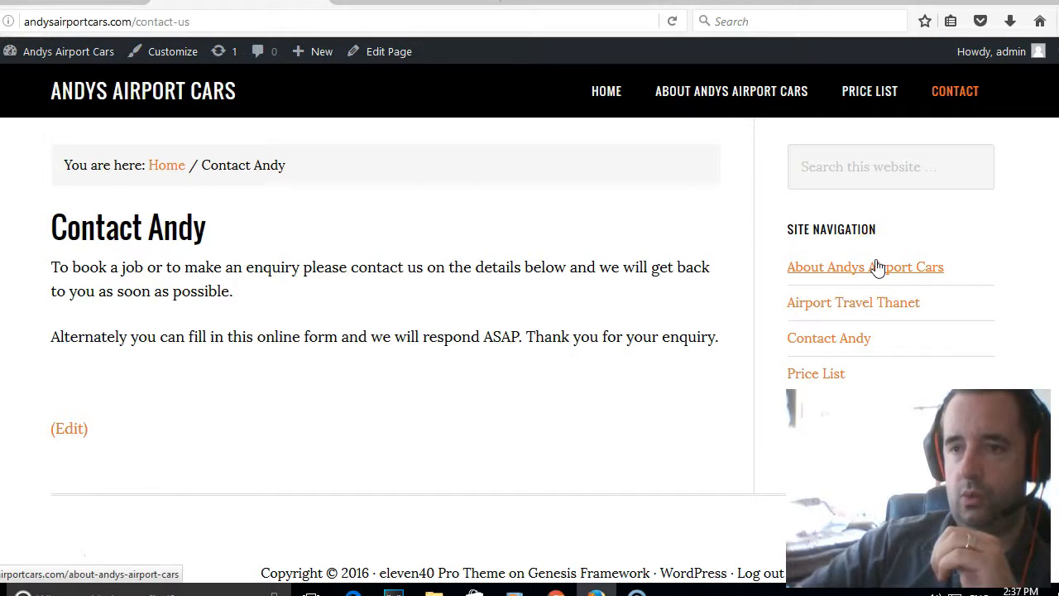
pyautogui.moveTo(40, 54)
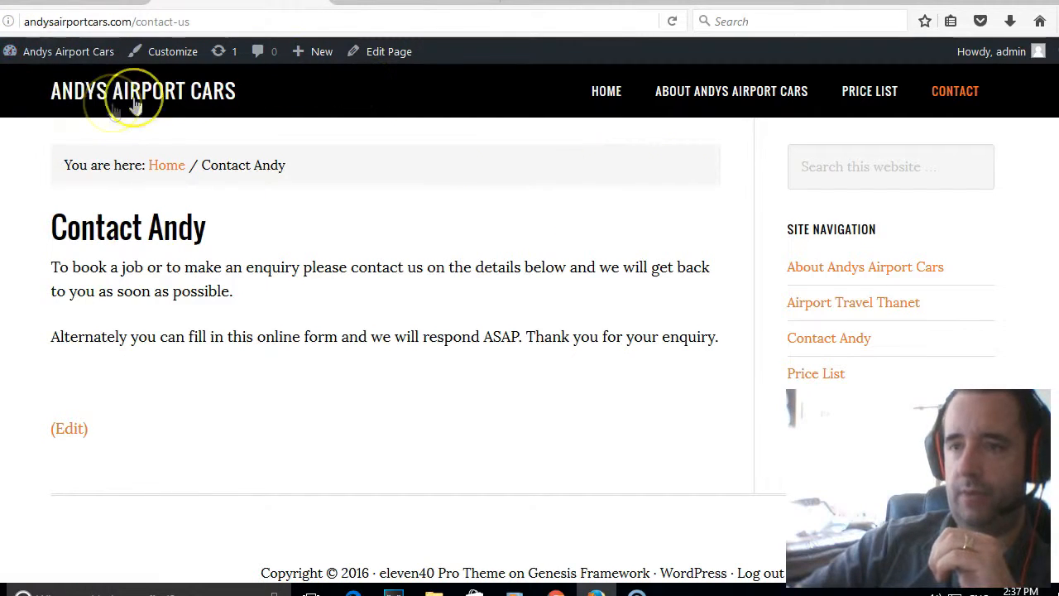
# Remove the Search and Site Navigation page-list widgets from the primary sidebar.
pyautogui.moveTo(91, 56)
pyautogui.click(58, 126)
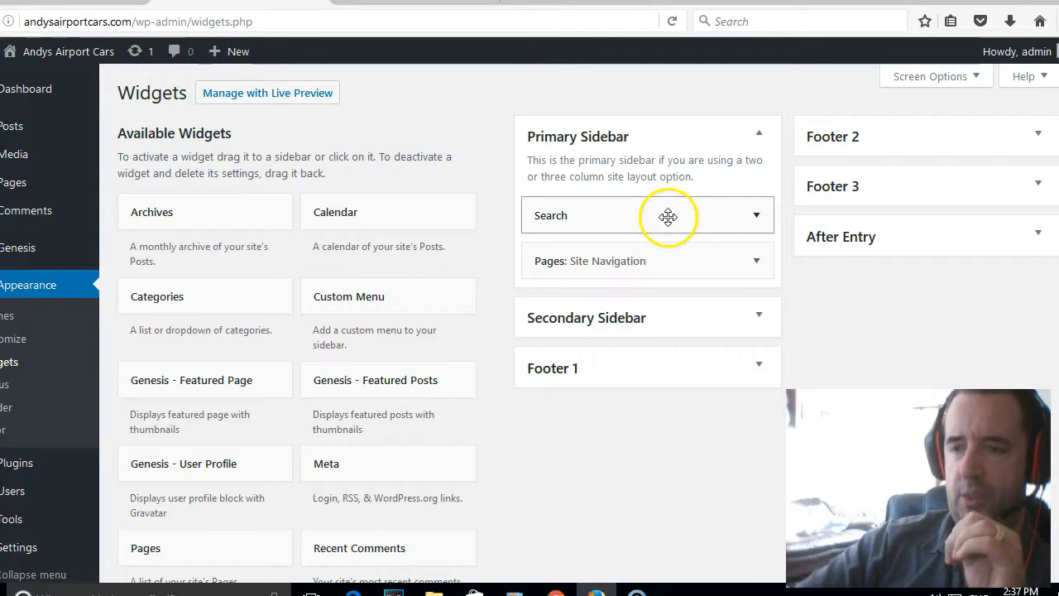
pyautogui.moveTo(670, 205); pyautogui.dragTo(360, 259)
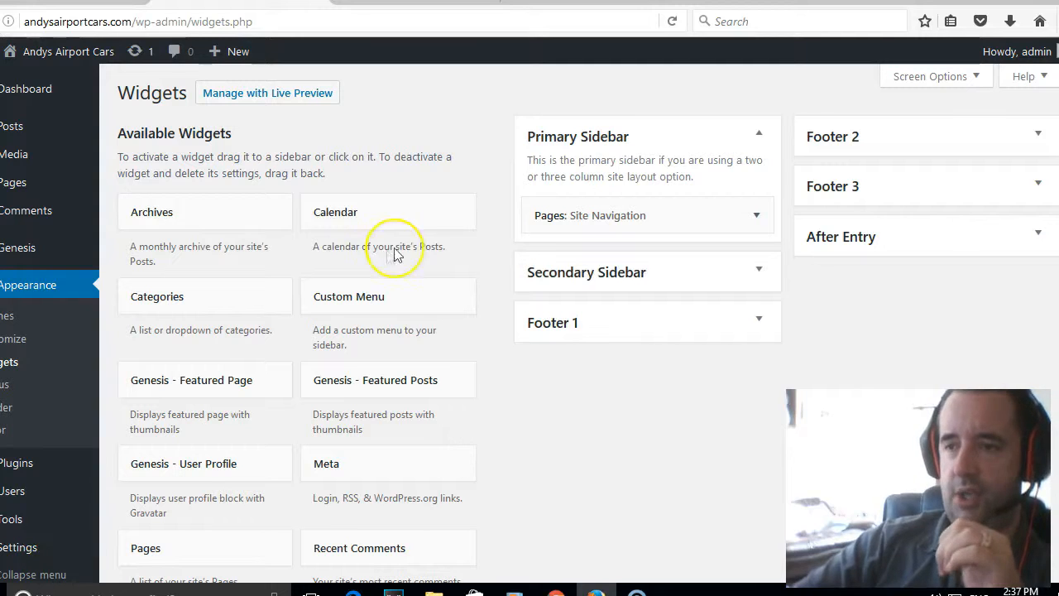
pyautogui.click(756, 215)
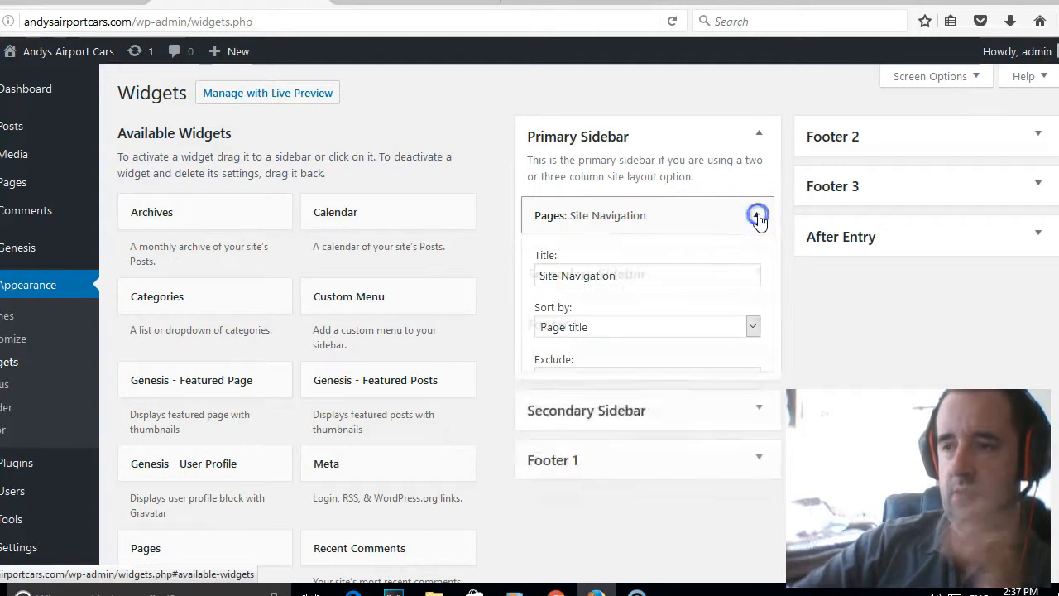
pyautogui.click(629, 276)
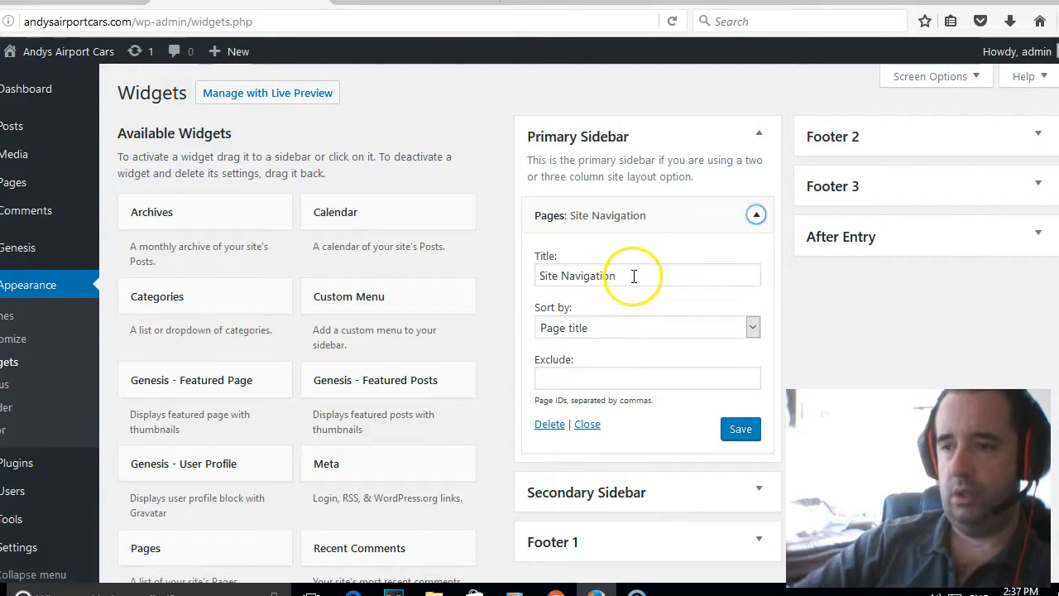
pyautogui.tripleClick(632, 275)
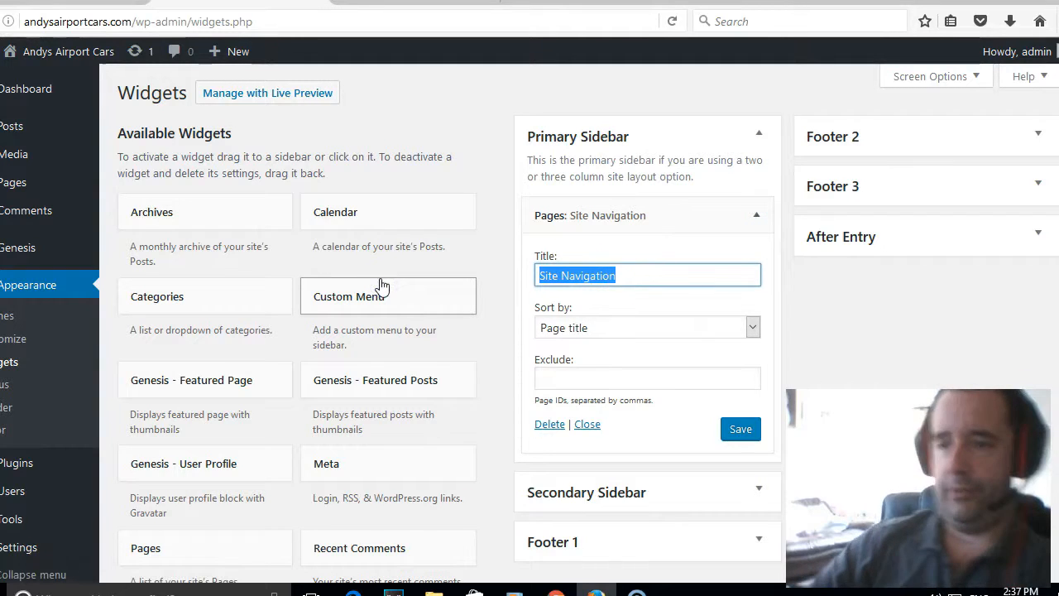
pyautogui.write('ss')
pyautogui.write('S')
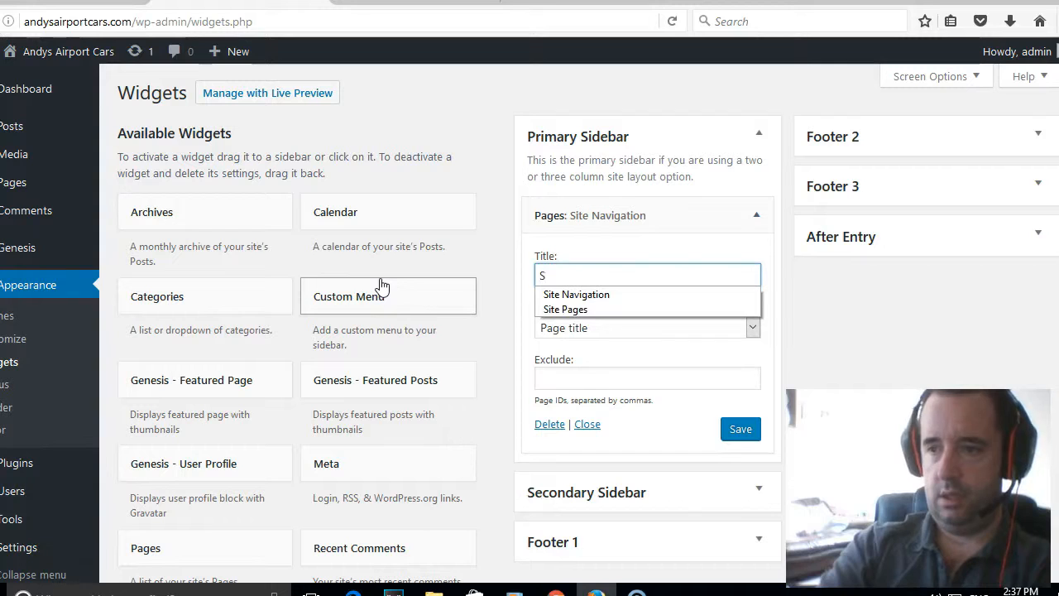
pyautogui.press('BackSpace')
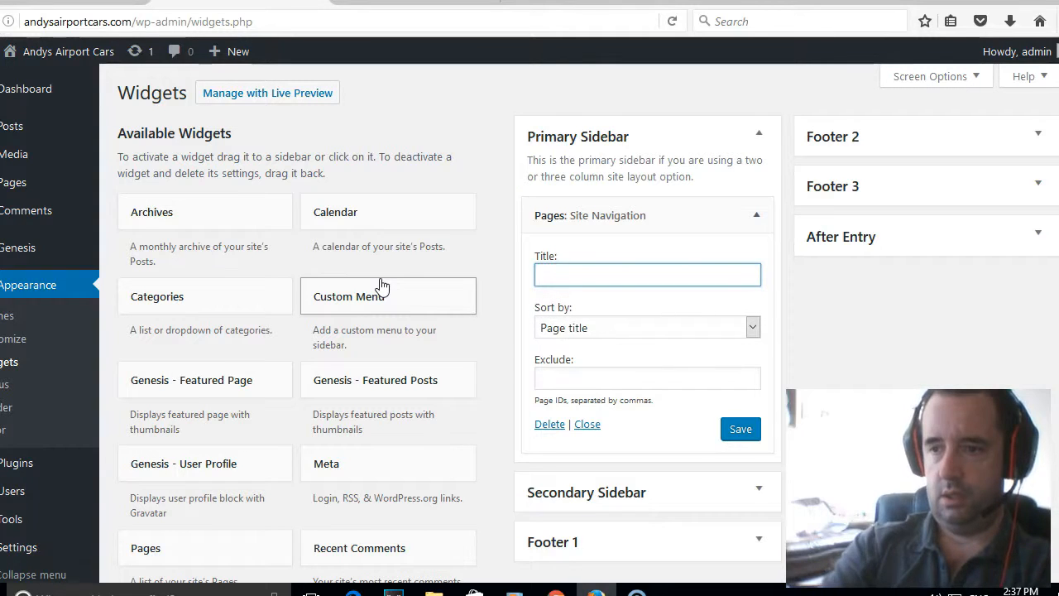
pyautogui.moveTo(666, 218); pyautogui.dragTo(290, 242)
# Add a Custom Menu widget titled 'SITE PAGES' showing Andys Airport Cars Main Menu, save, and view the site.
pyautogui.moveTo(378, 299); pyautogui.dragTo(615, 208)
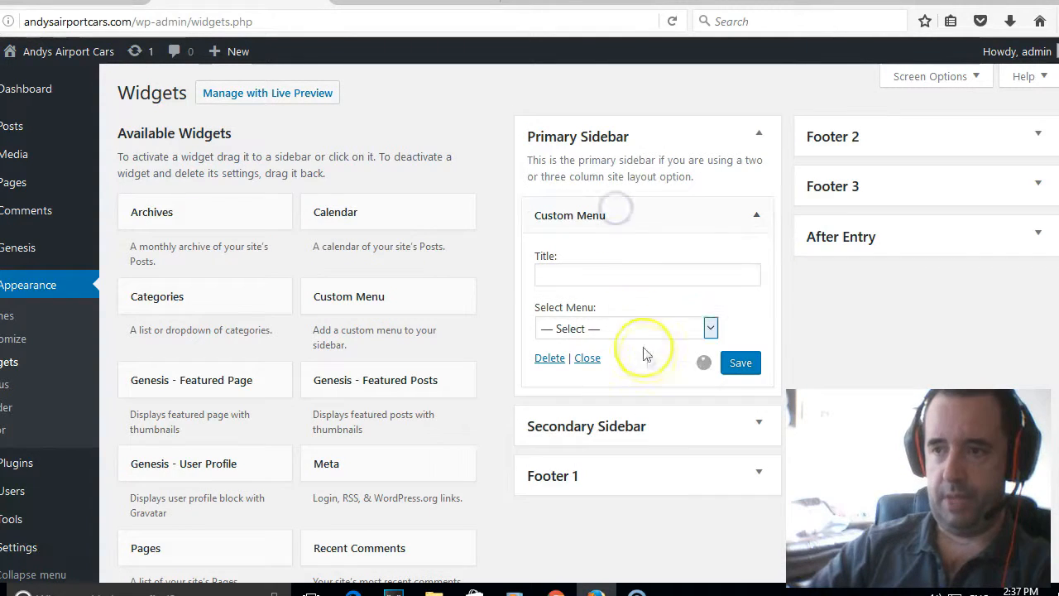
pyautogui.click(699, 328)
pyautogui.click(653, 358)
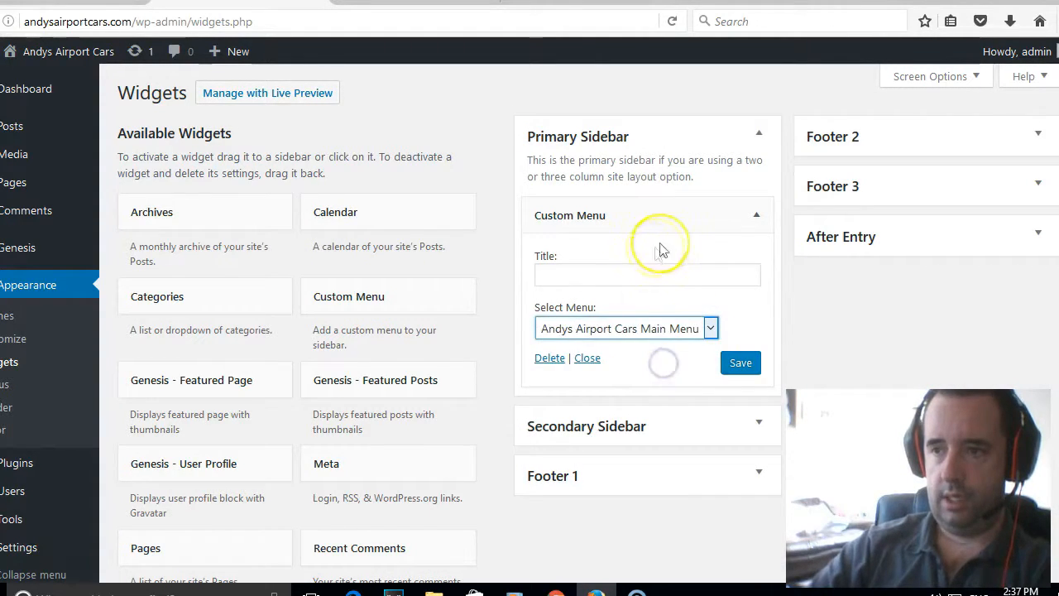
pyautogui.click(639, 274)
pyautogui.write('s')
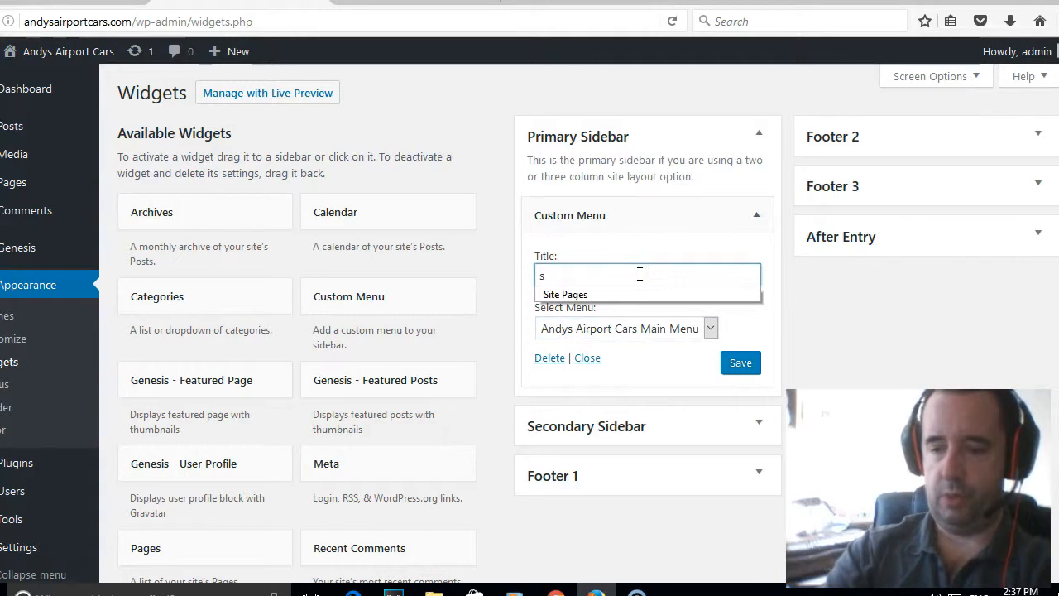
pyautogui.press('BackSpace')
pyautogui.write('S')
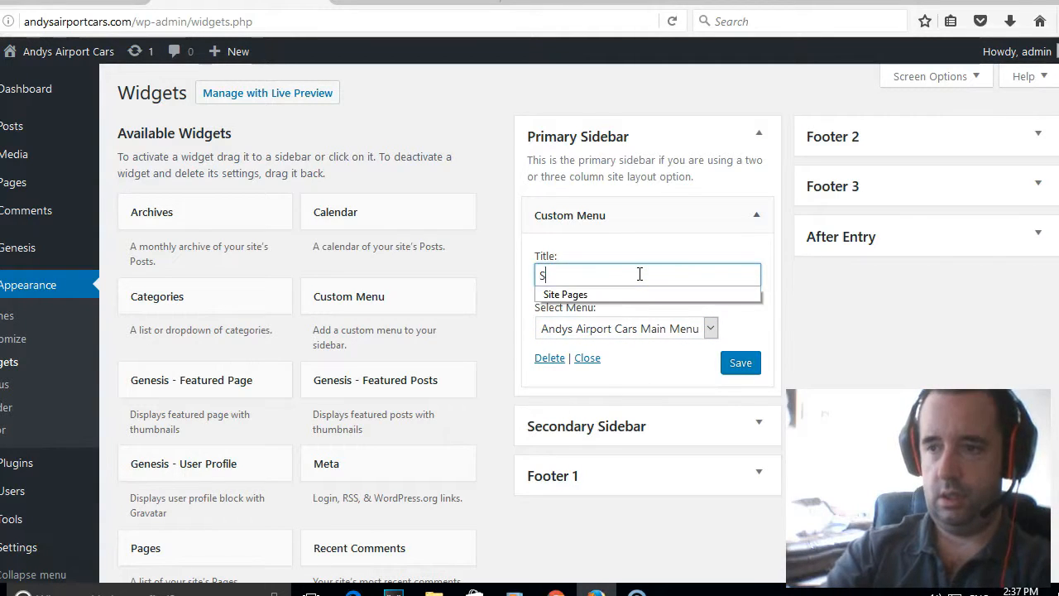
pyautogui.write('ITE ')
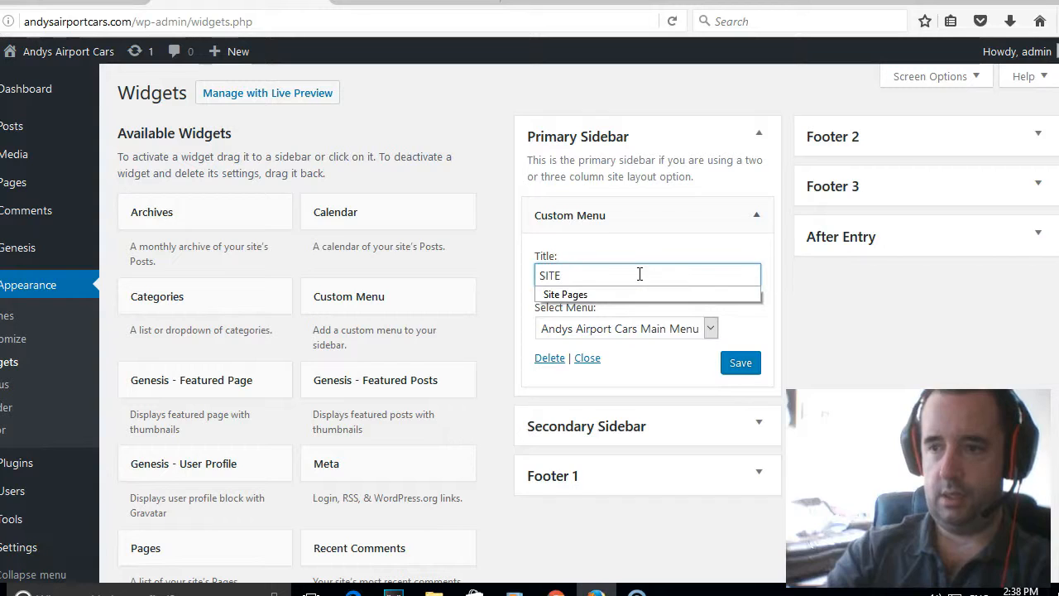
pyautogui.write('PAGES')
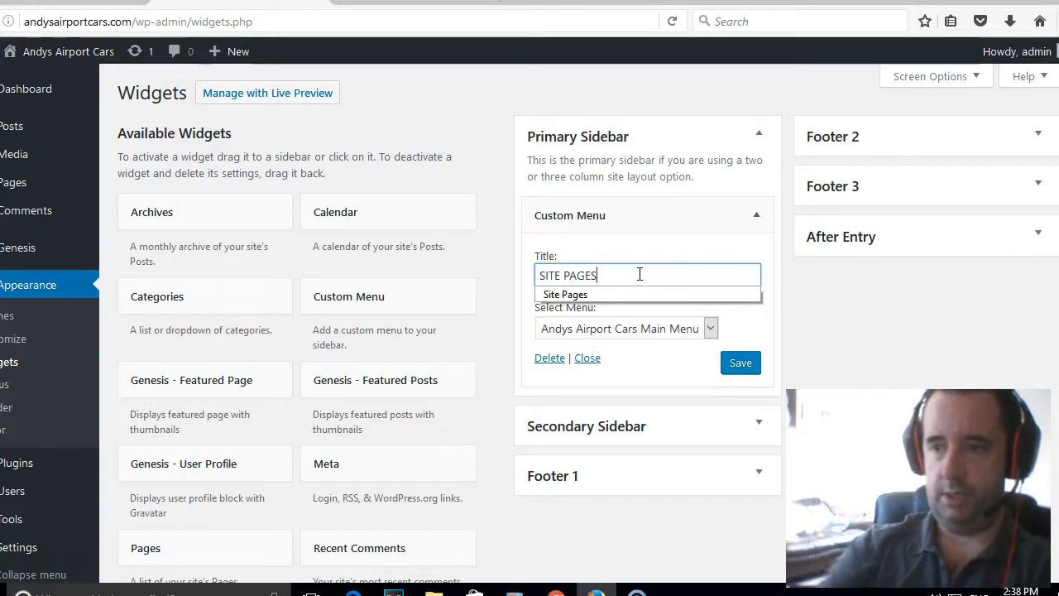
pyautogui.click(643, 243)
pyautogui.click(749, 362)
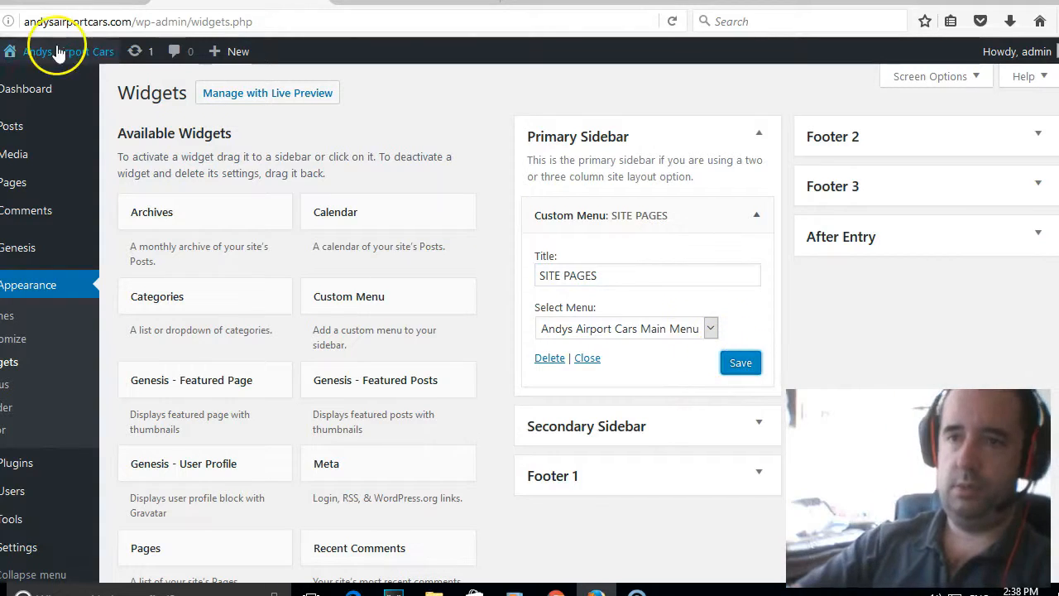
pyautogui.moveTo(39, 50)
pyautogui.click(41, 86)
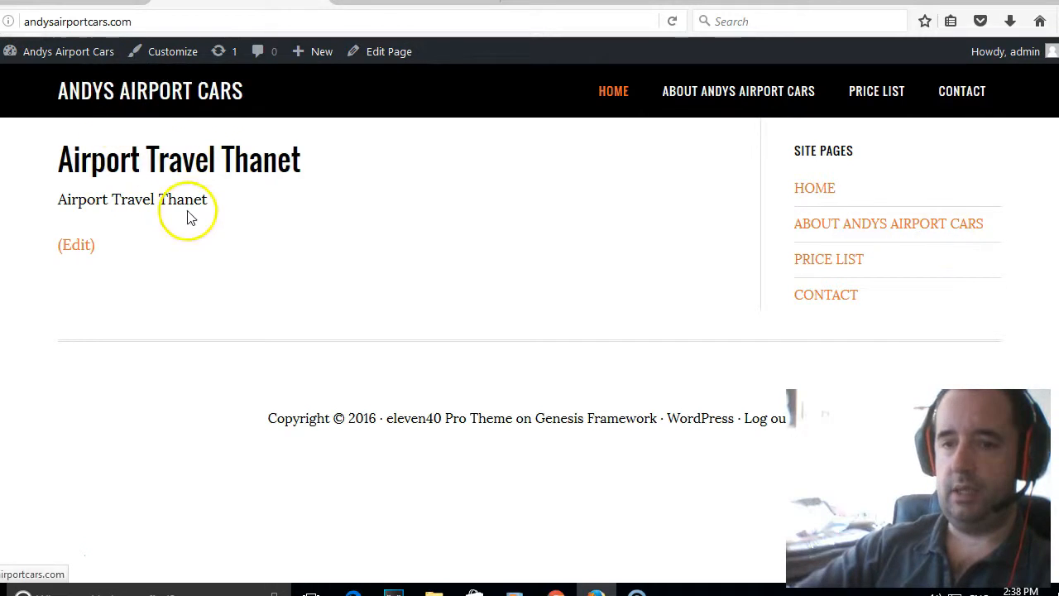
# Browse the About, Price List and Contact pages to check the SITE PAGES sidebar menu.
pyautogui.click(775, 93)
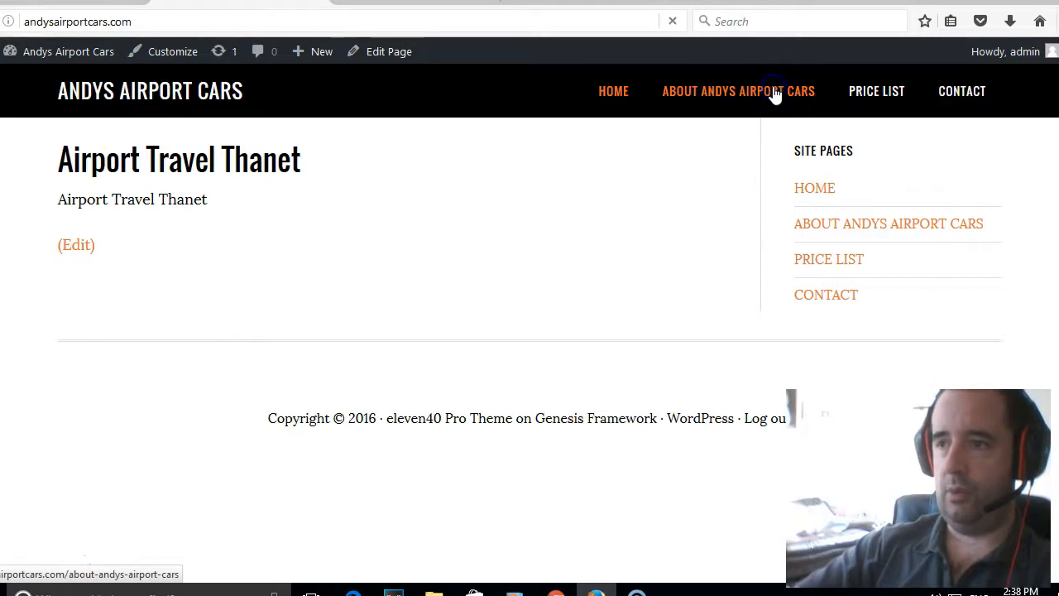
pyautogui.click(872, 94)
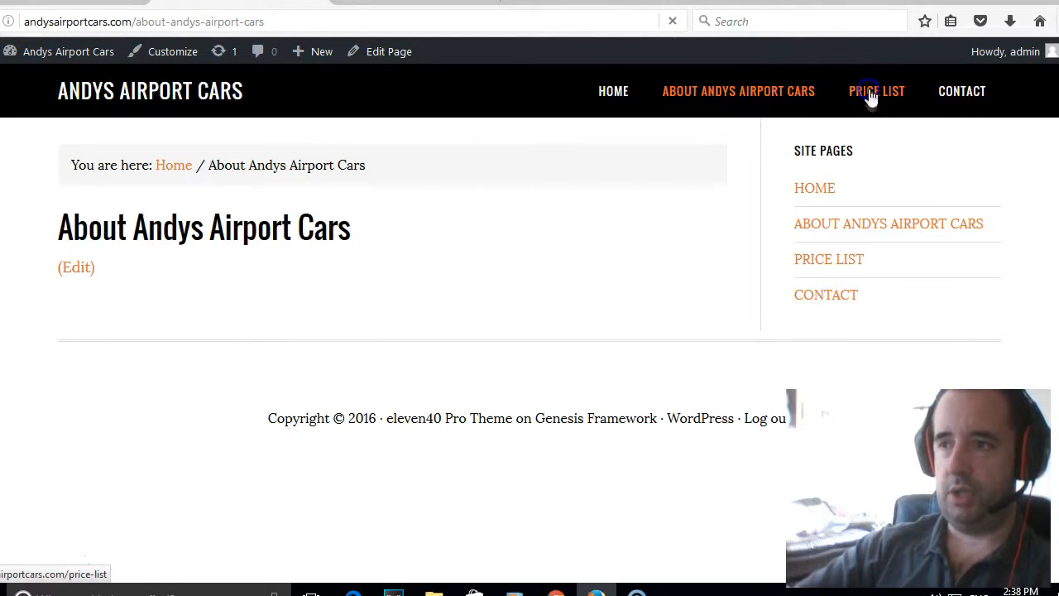
pyautogui.click(979, 98)
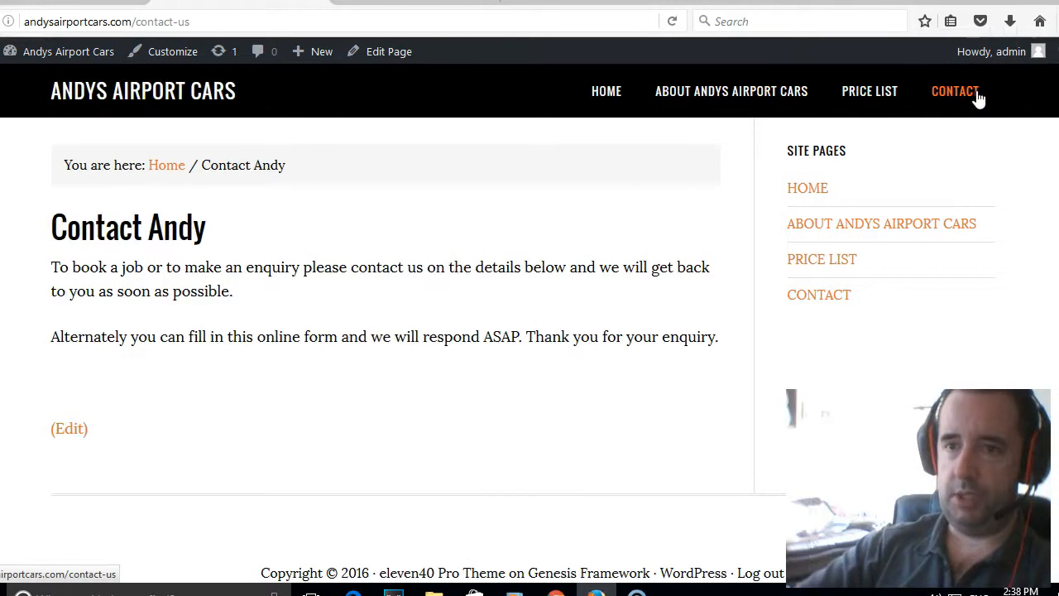
pyautogui.moveTo(953, 58)
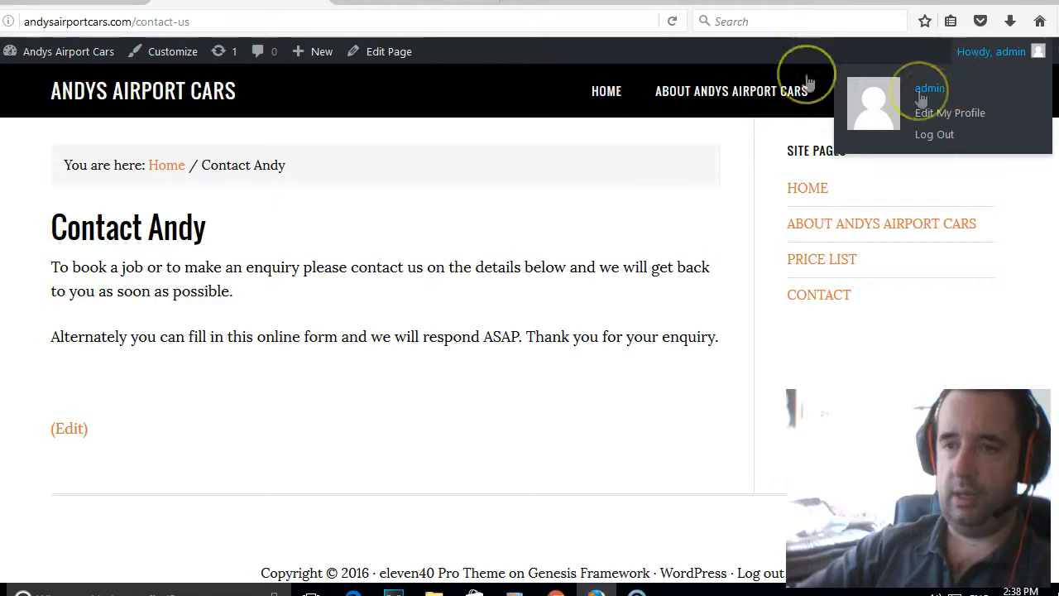